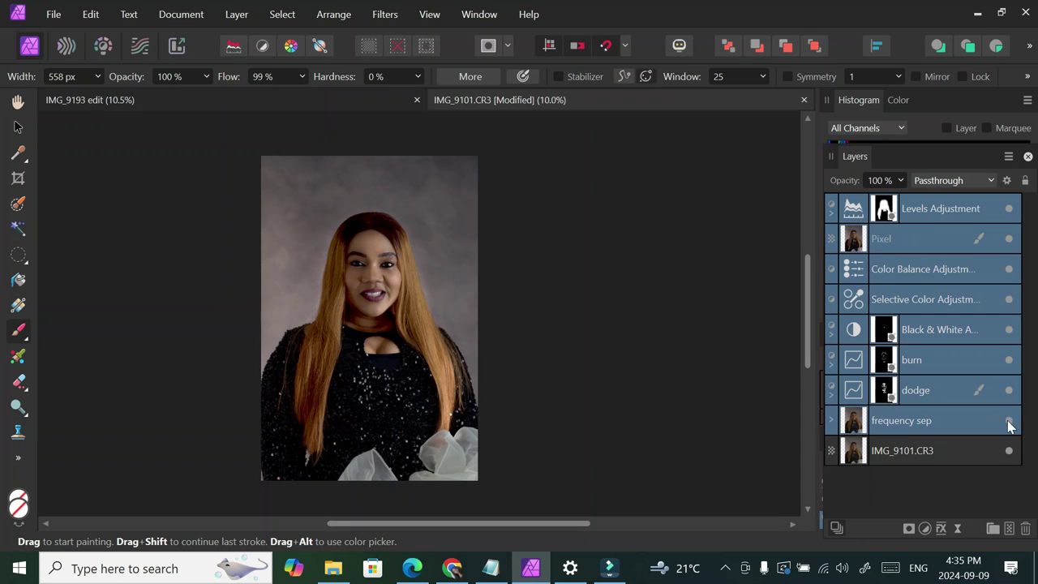
Toggle the visibility of all selected edit layers off and on to compare the retouched portrait with the original
click(1008, 421)
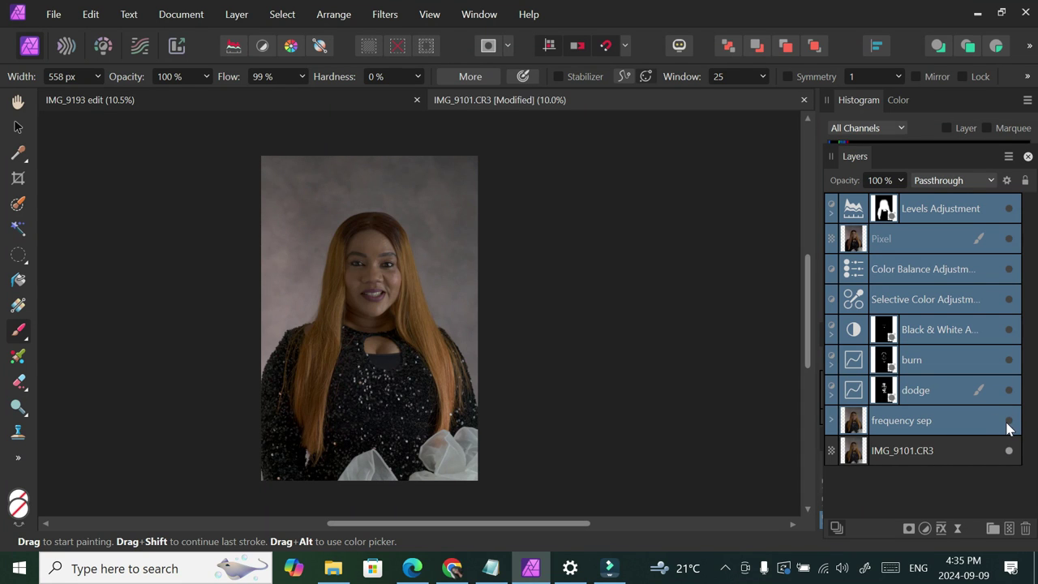
click(1009, 422)
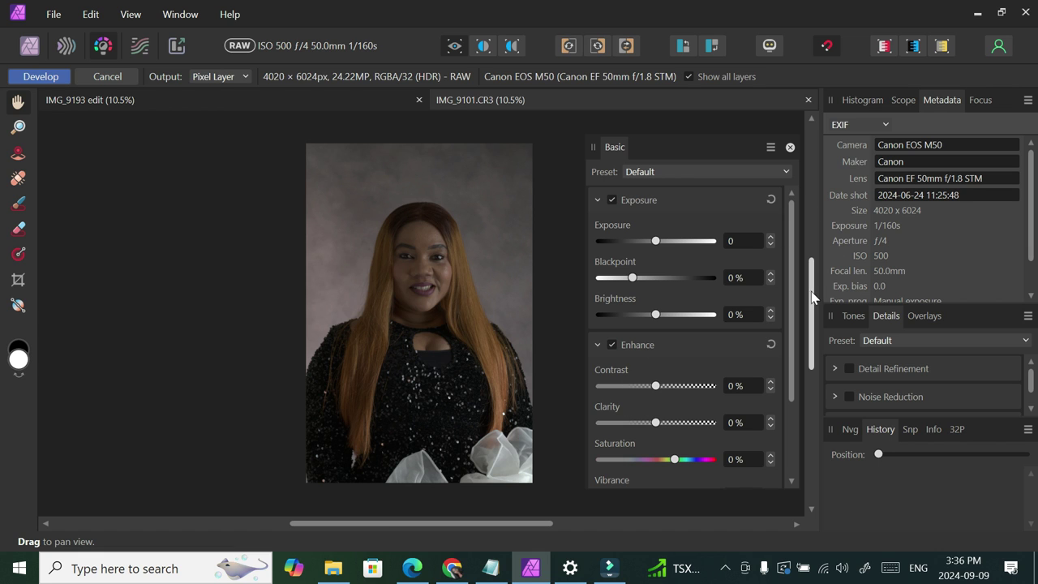
Move the Basic panel slightly higher and set the photo's contrast to 1 %
mouse_move(815, 300)
mouse_down()
mouse_move(814, 352)
mouse_move(817, 298)
mouse_up()
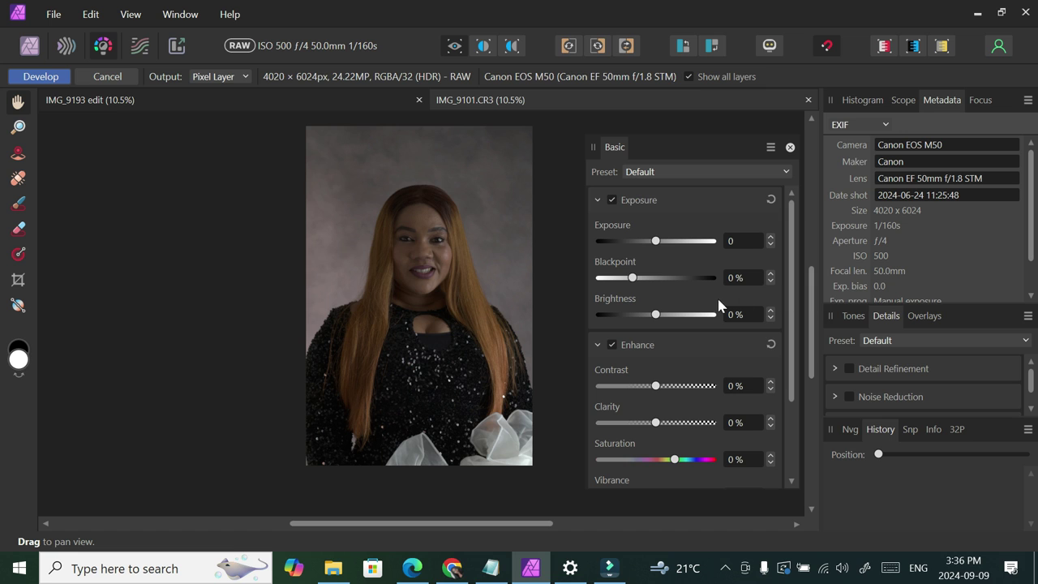
mouse_move(792, 267)
mouse_down()
mouse_move(794, 347)
mouse_move(793, 248)
mouse_up()
drag(710, 150, 710, 135)
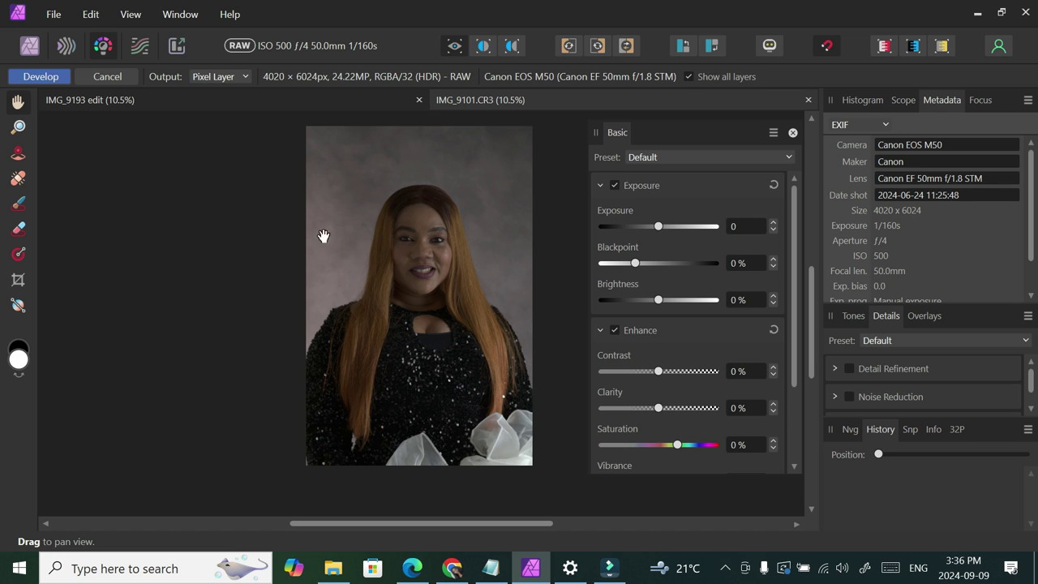
drag(796, 248, 801, 294)
click(773, 298)
click(774, 298)
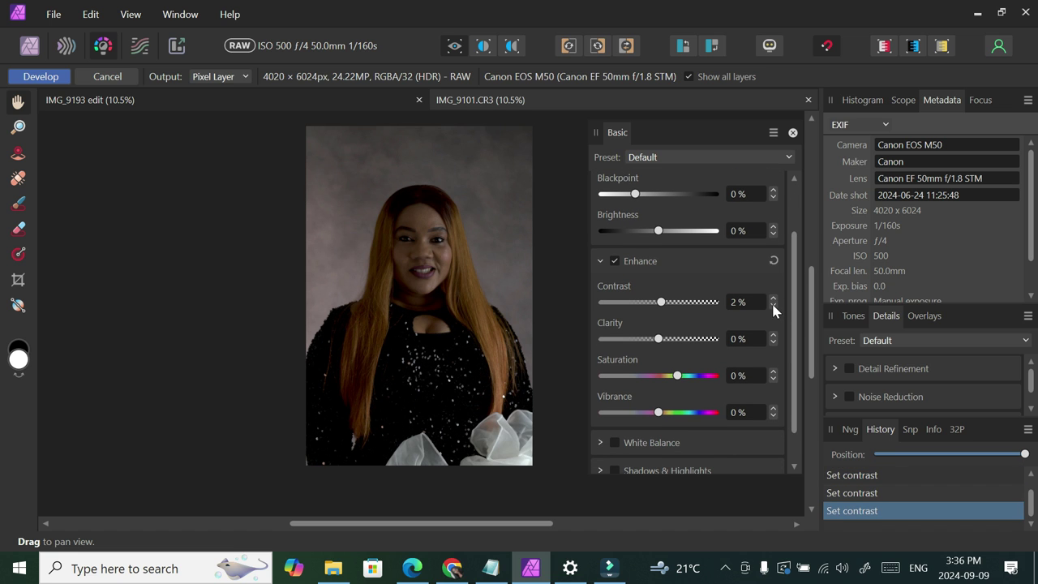
click(772, 305)
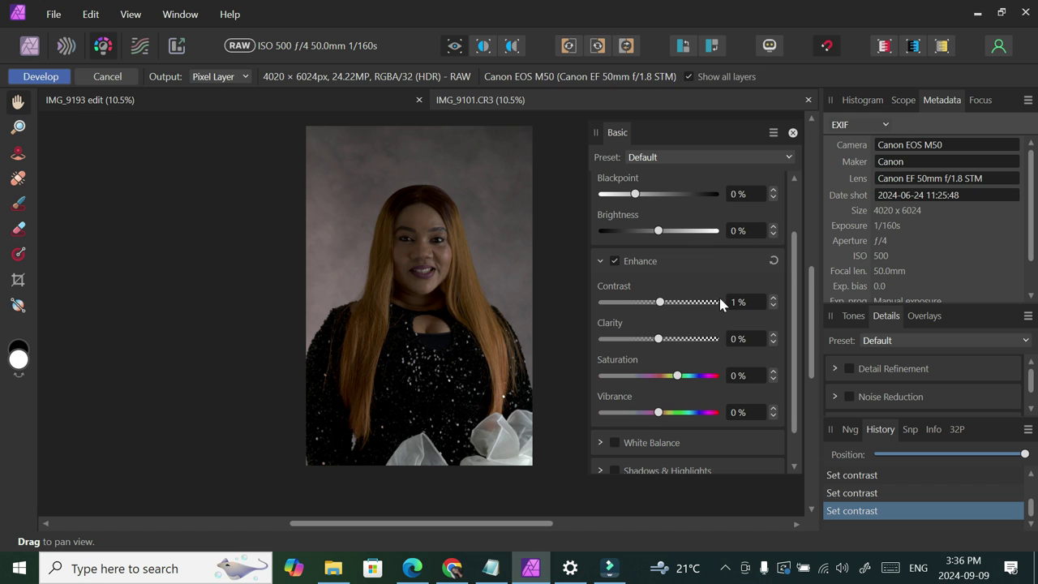
Set the vibrance to 15 % and the saturation to 1 %, with the Shadows & Highlights adjustment enabled
drag(795, 253, 795, 280)
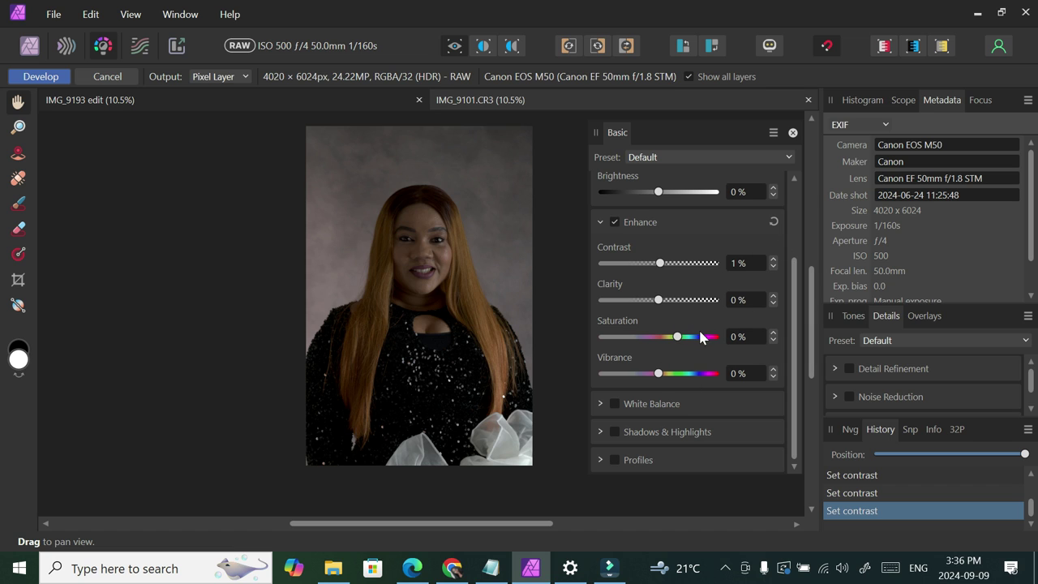
click(772, 370)
click(773, 370)
click(772, 370)
click(772, 370)
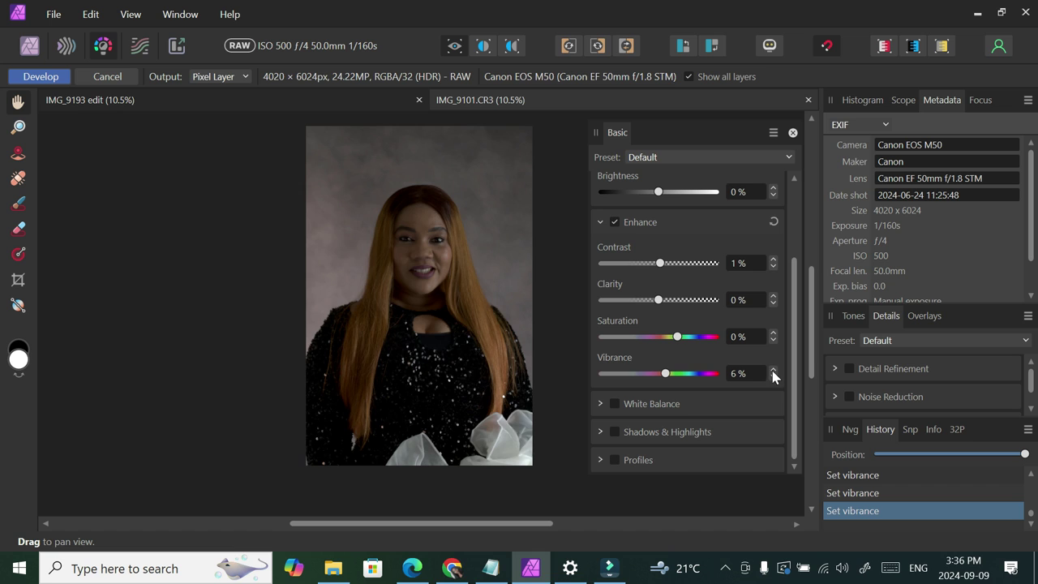
click(772, 369)
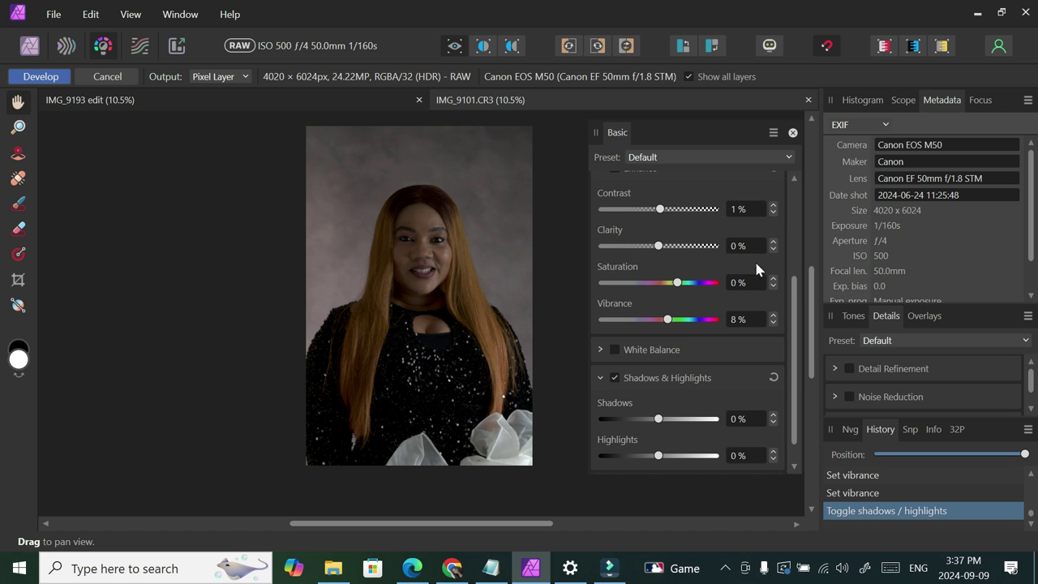
click(773, 316)
click(773, 315)
click(773, 316)
click(772, 315)
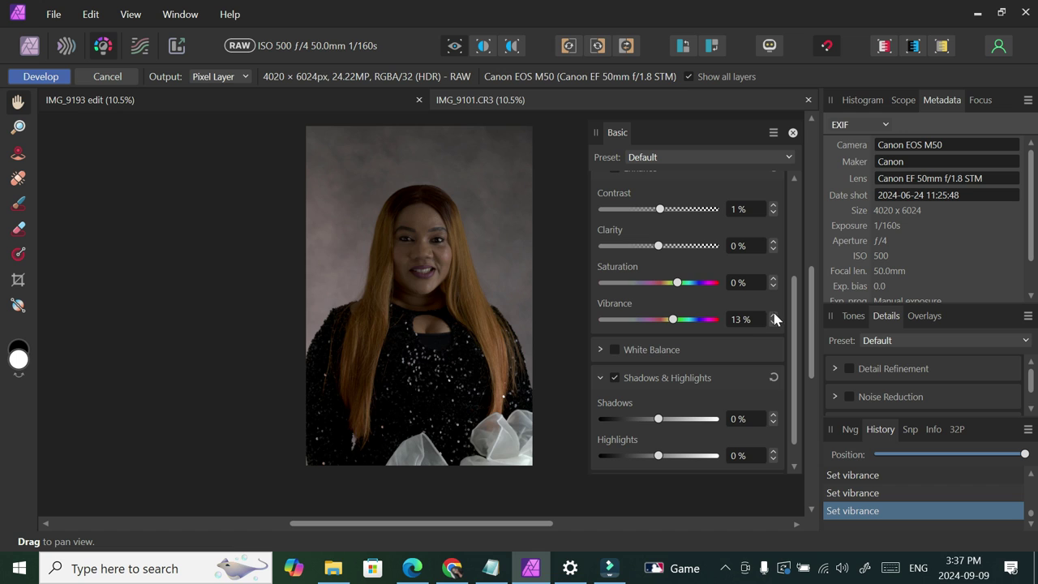
click(772, 316)
click(773, 316)
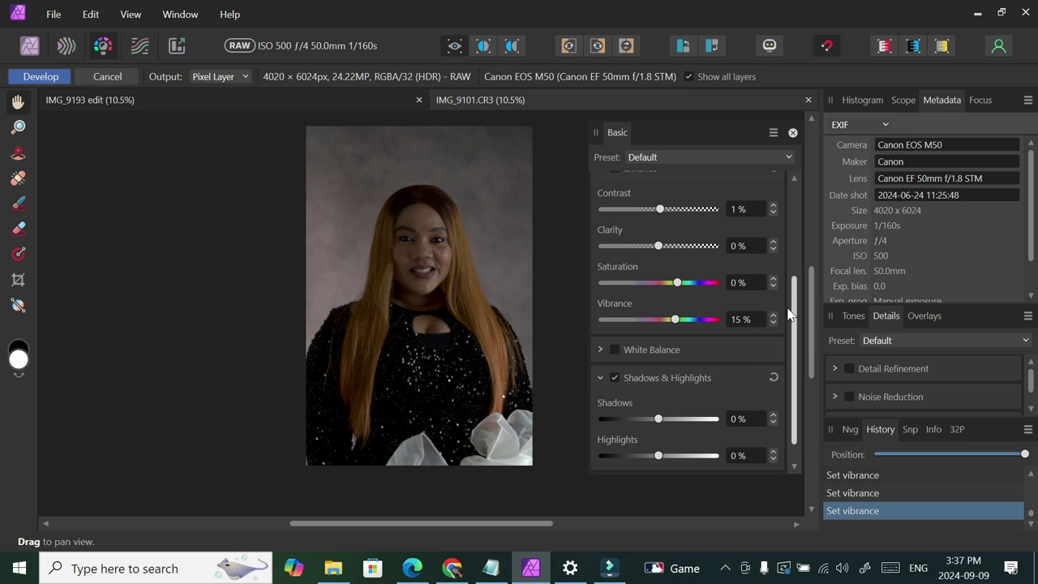
click(773, 278)
scroll(795, 317, down, 1)
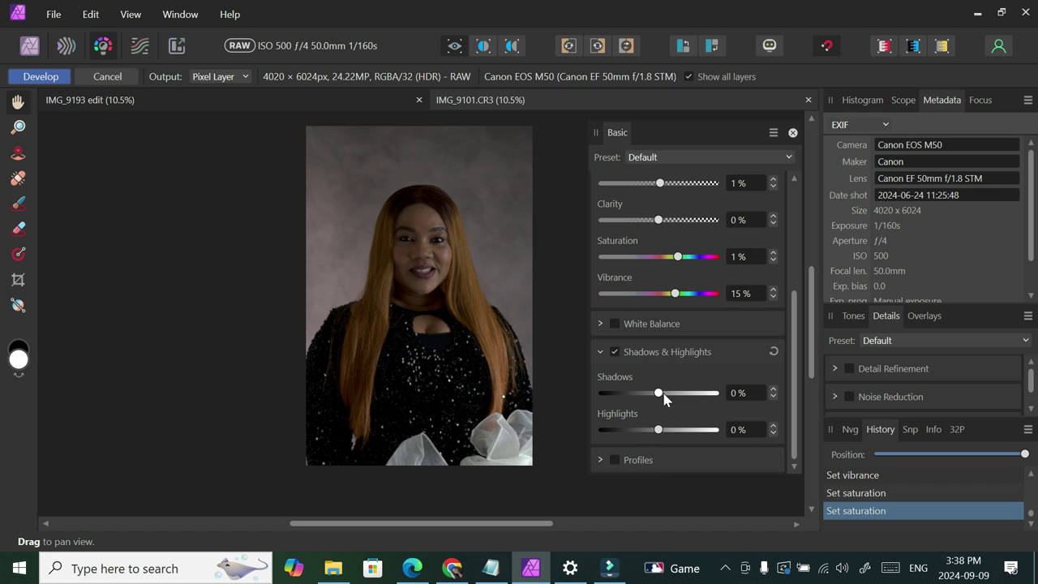
Set the shadows to 10 % and the highlights to -100 % in the Shadows & Highlights adjustment
drag(658, 393, 664, 397)
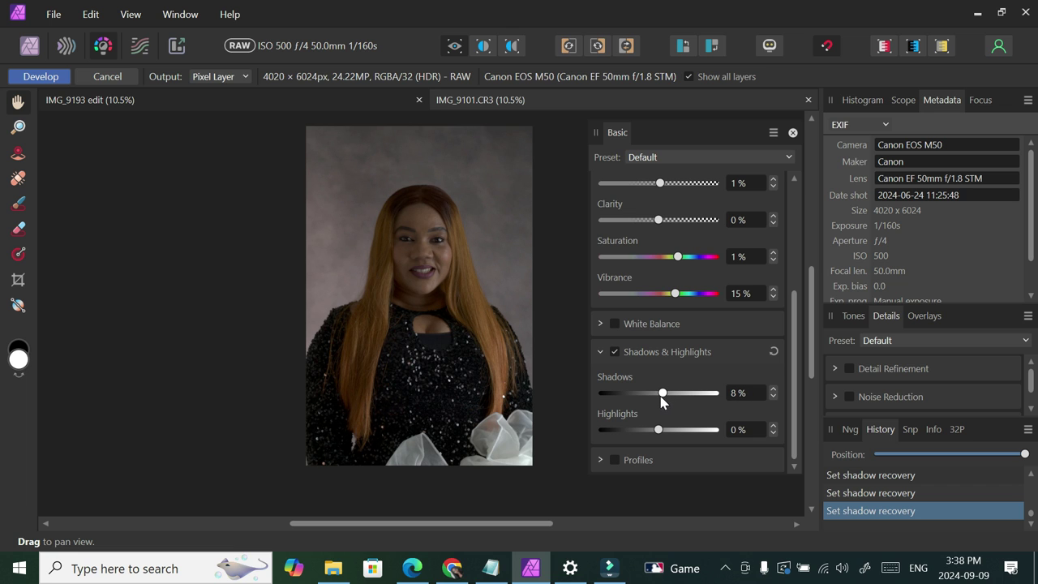
drag(661, 397, 666, 399)
drag(657, 429, 599, 433)
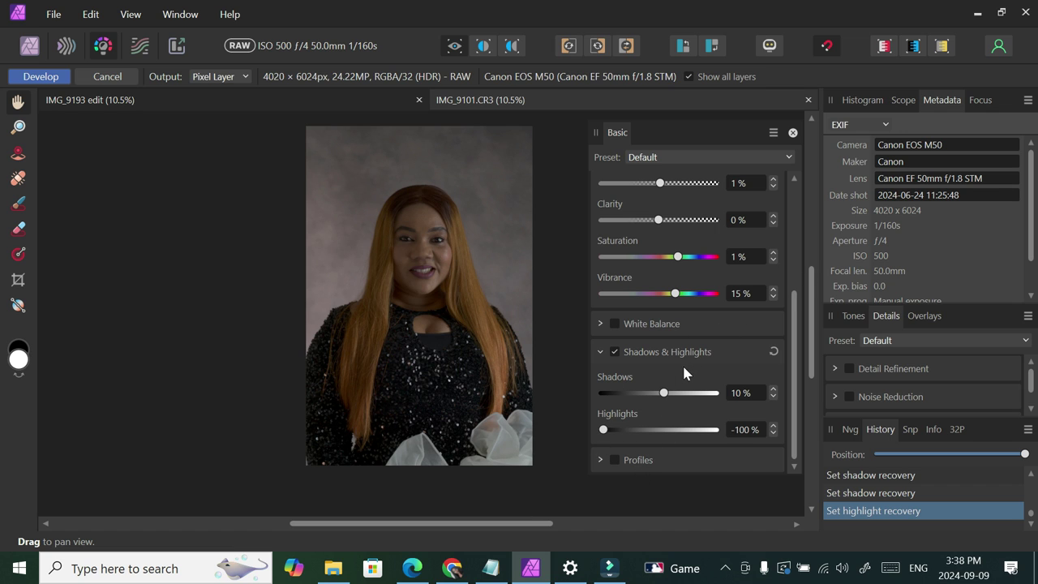
mouse_move(600, 430)
mouse_down()
mouse_move(624, 434)
mouse_move(596, 432)
mouse_up()
drag(665, 393, 664, 398)
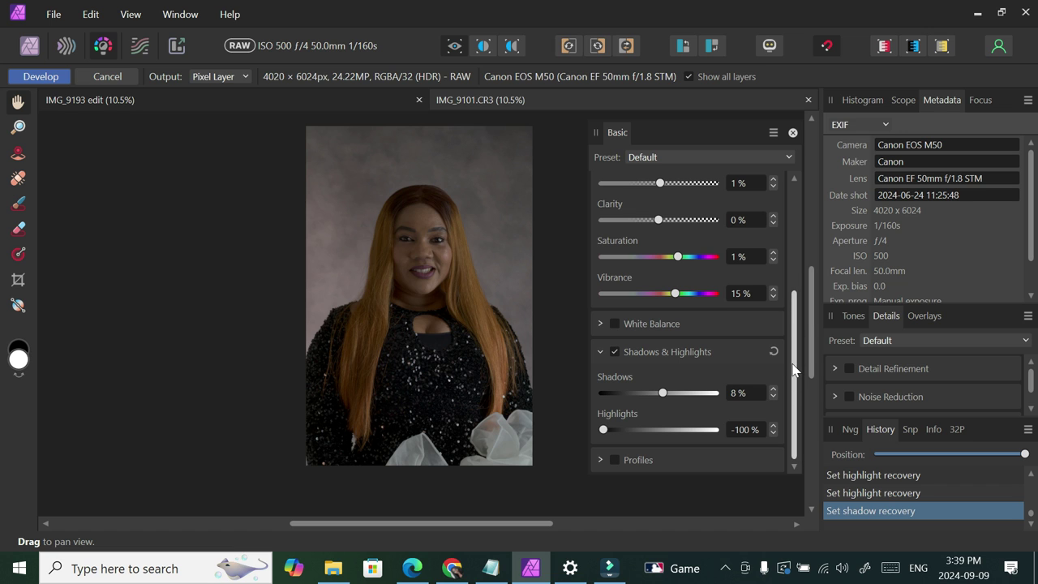
mouse_move(793, 365)
mouse_down()
mouse_move(795, 276)
mouse_move(794, 373)
mouse_up()
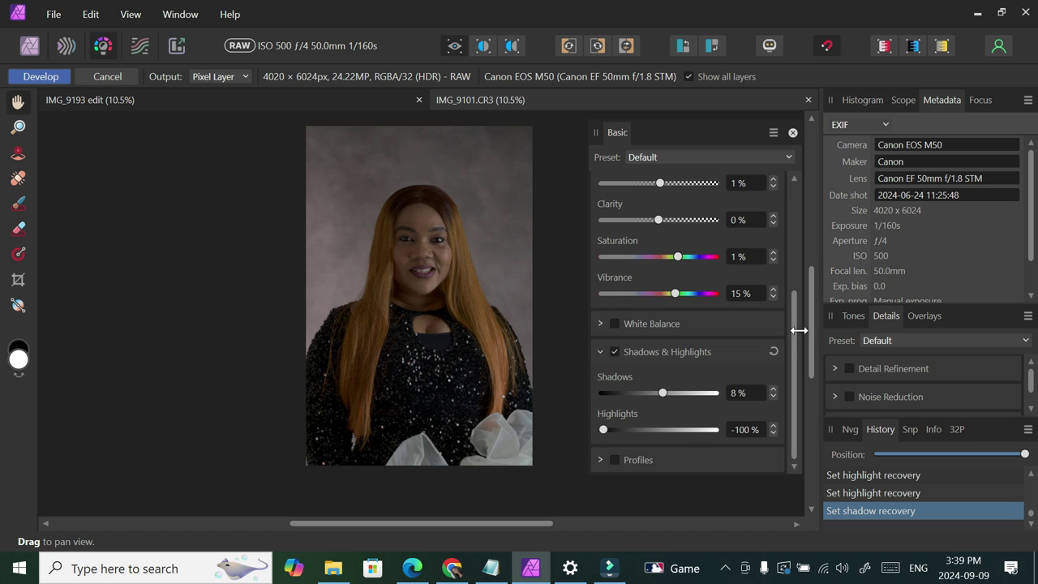
click(773, 390)
click(773, 389)
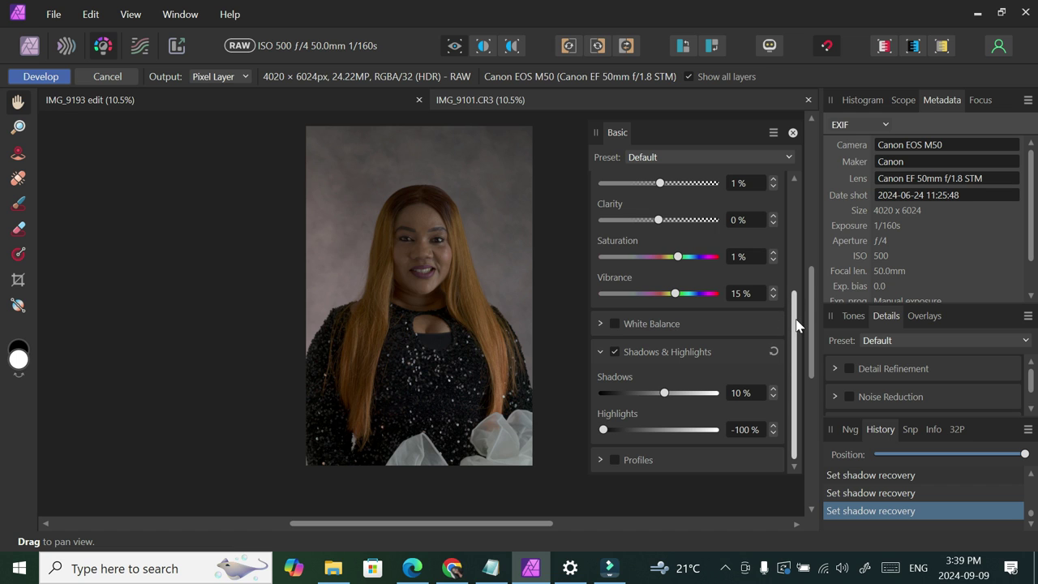
scroll(769, 217, up, 5)
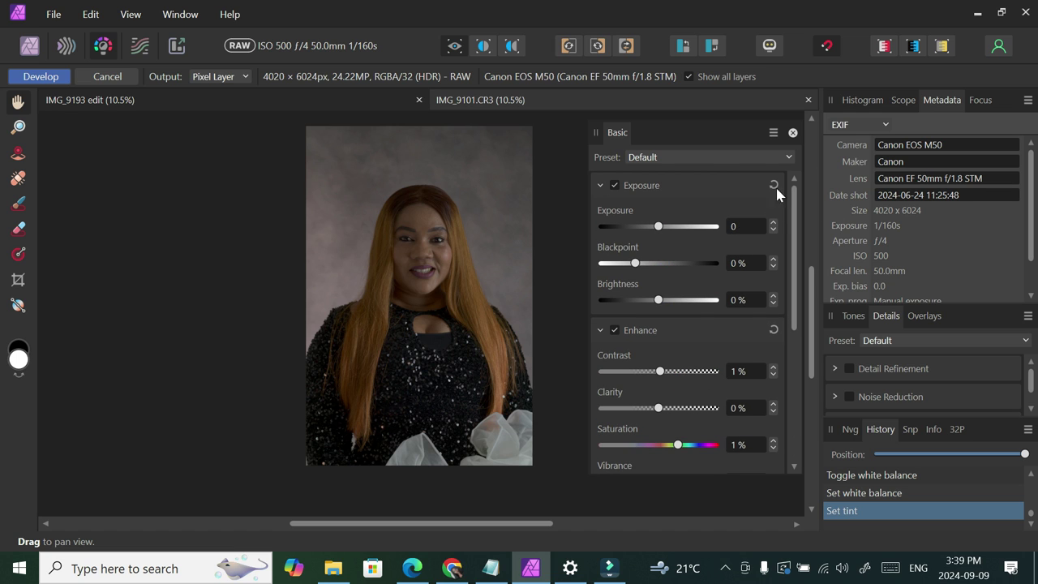
click(773, 222)
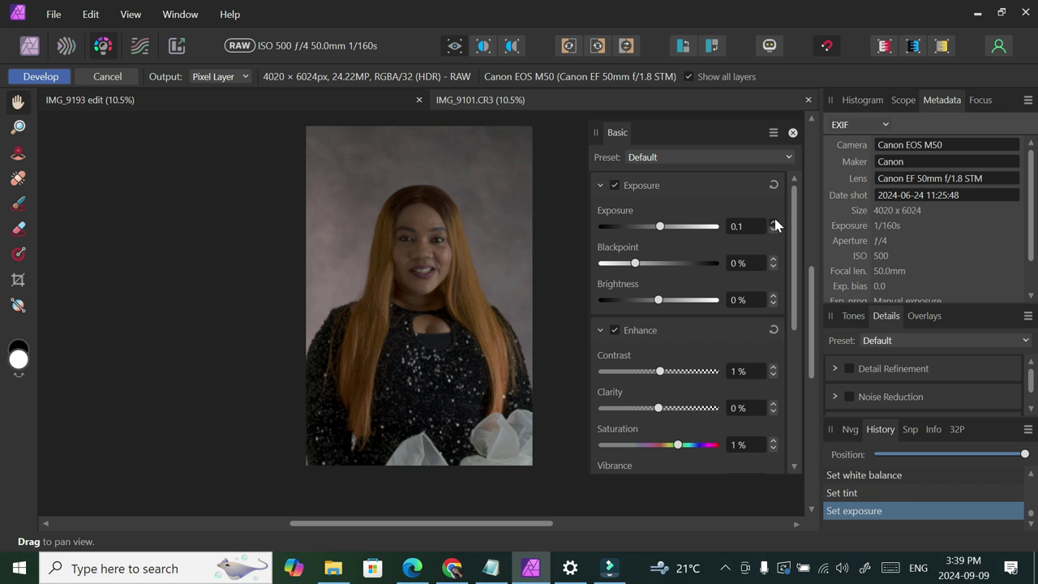
click(773, 223)
click(773, 222)
Raise the photo's brightness to 15 %
click(773, 296)
click(774, 296)
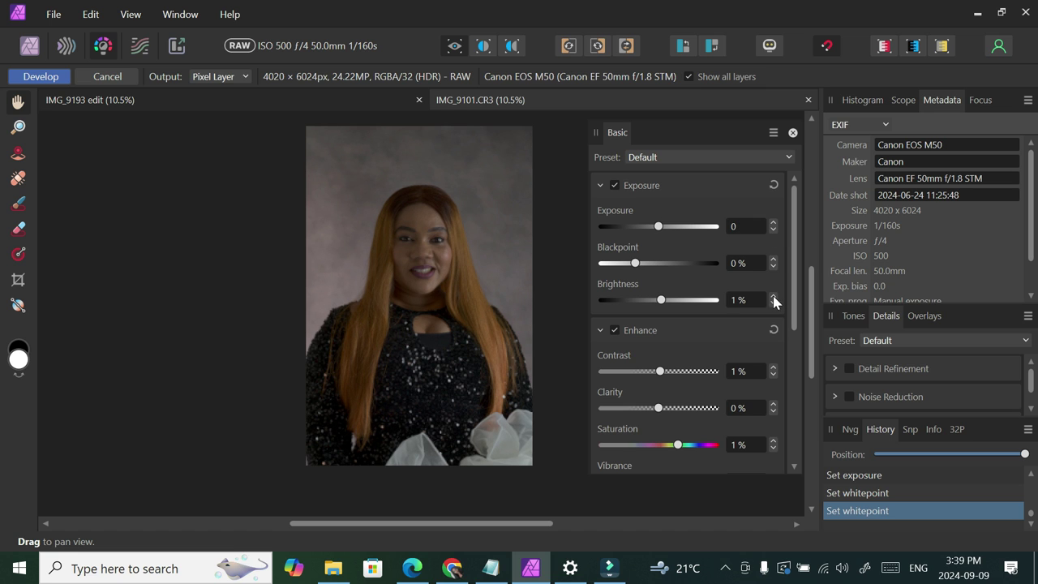
click(774, 296)
click(773, 296)
click(773, 296)
click(774, 296)
click(774, 296)
click(773, 296)
click(773, 296)
click(773, 296)
click(774, 296)
drag(686, 300, 713, 300)
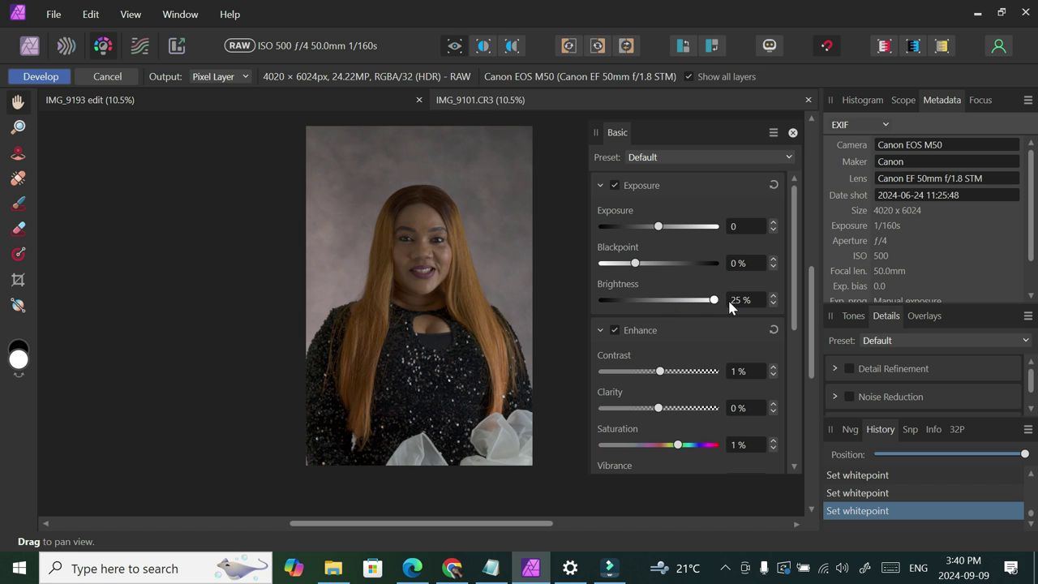
drag(713, 300, 694, 315)
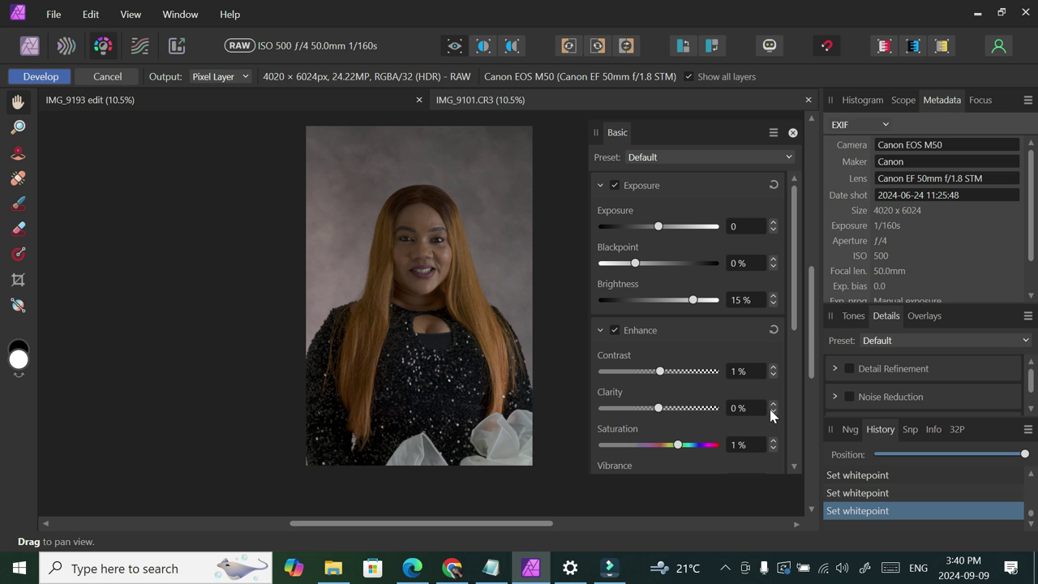
Lower the clarity to about -6 % while checking the face up close, and develop the RAW image
key(ctrl+plus)
key(ctrl+plus)
key(ctrl+plus)
key(ctrl+plus)
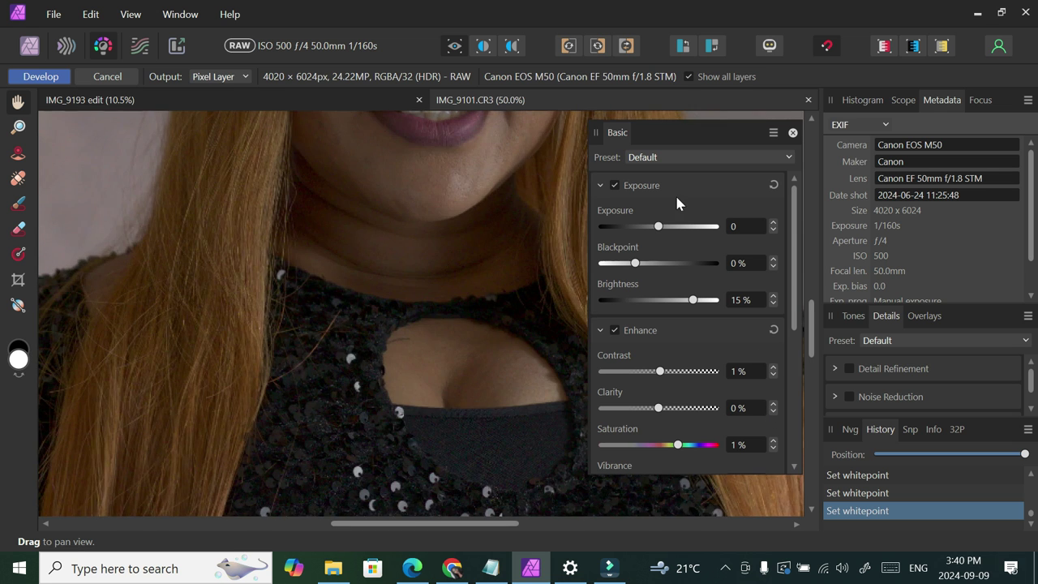
scroll(674, 193, up, 3)
mouse_move(659, 408)
mouse_down()
mouse_move(734, 408)
mouse_move(637, 416)
mouse_move(655, 421)
mouse_up()
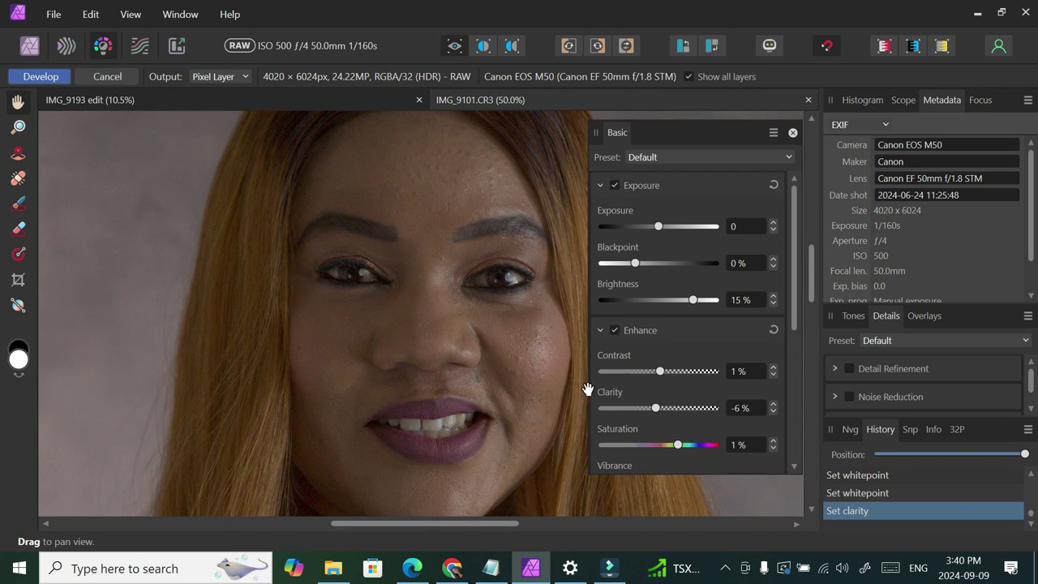
mouse_move(655, 408)
mouse_down()
mouse_move(674, 414)
mouse_move(651, 422)
mouse_move(658, 415)
mouse_up()
drag(655, 410, 656, 414)
click(41, 78)
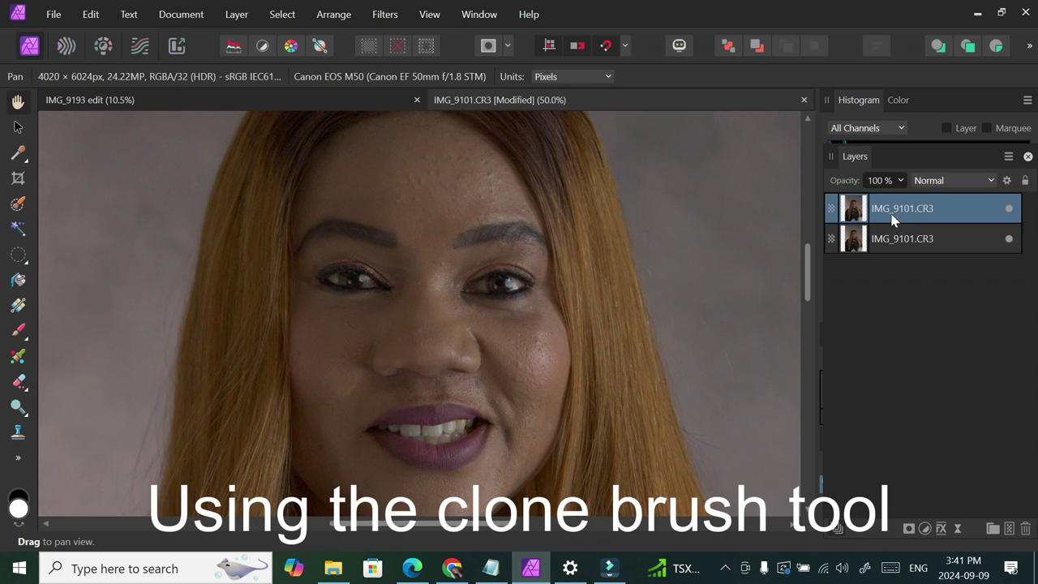
Hide the lower IMG_9101.CR3 layer and set up the Clone Brush with a 54 px width and Lighten blend mode
click(1008, 239)
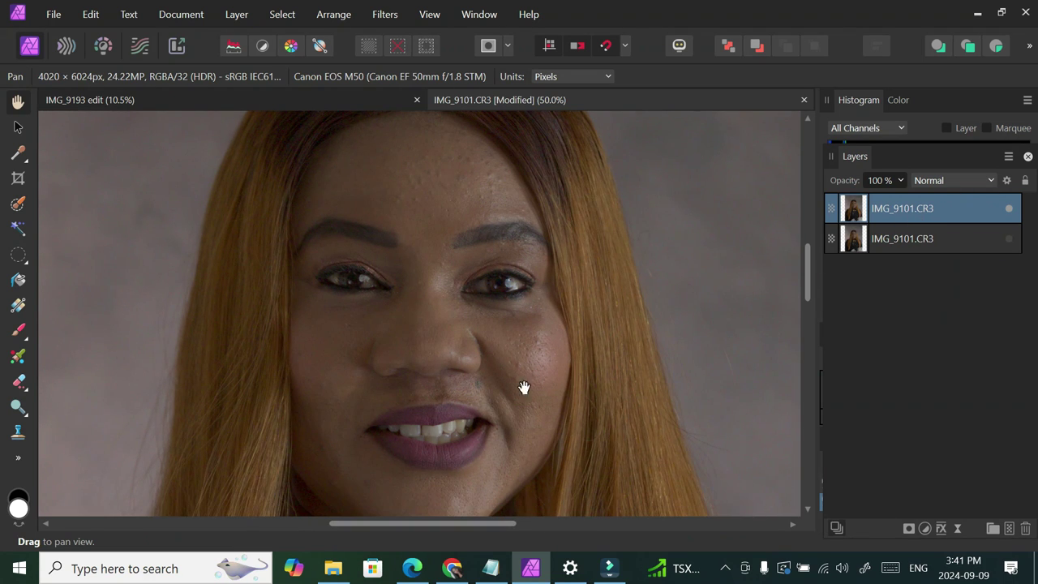
click(18, 438)
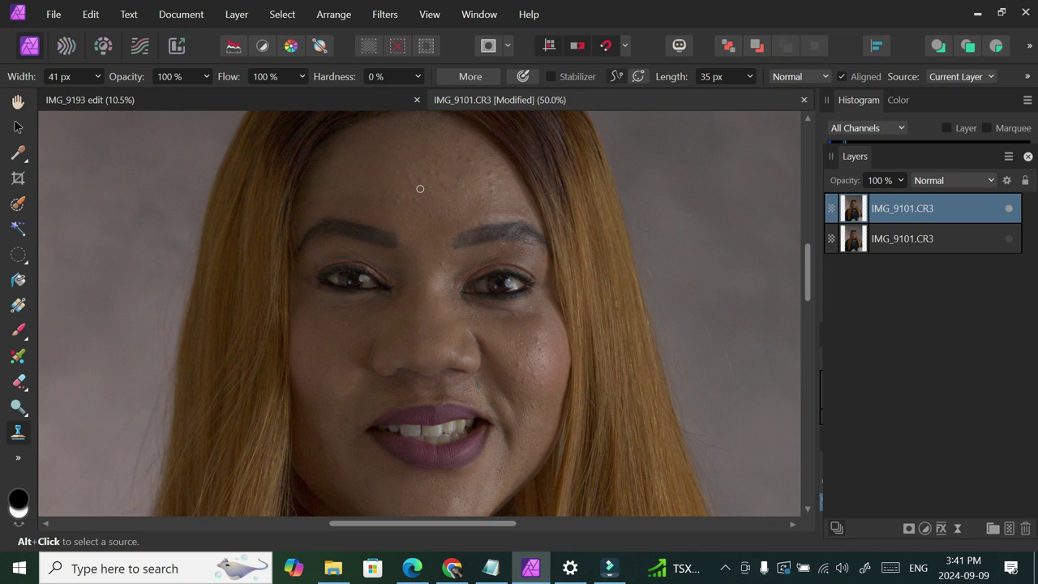
key(])
key(])
click(824, 78)
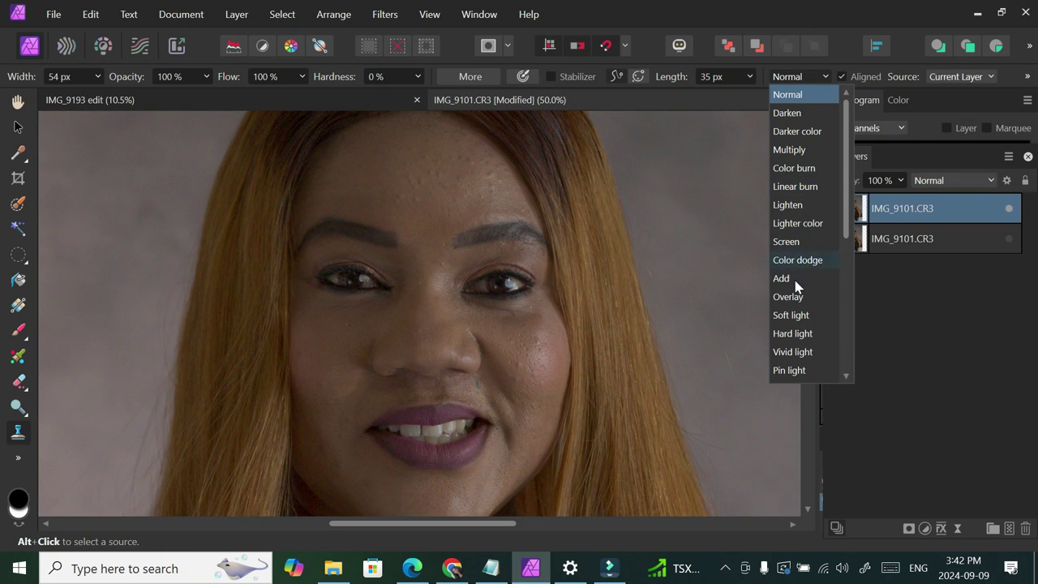
click(802, 207)
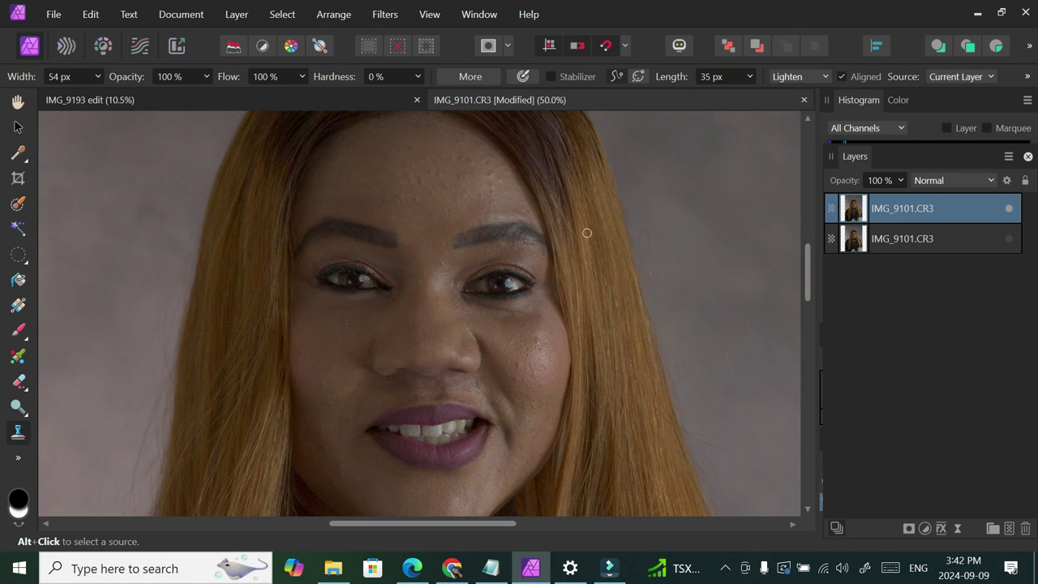
click(823, 77)
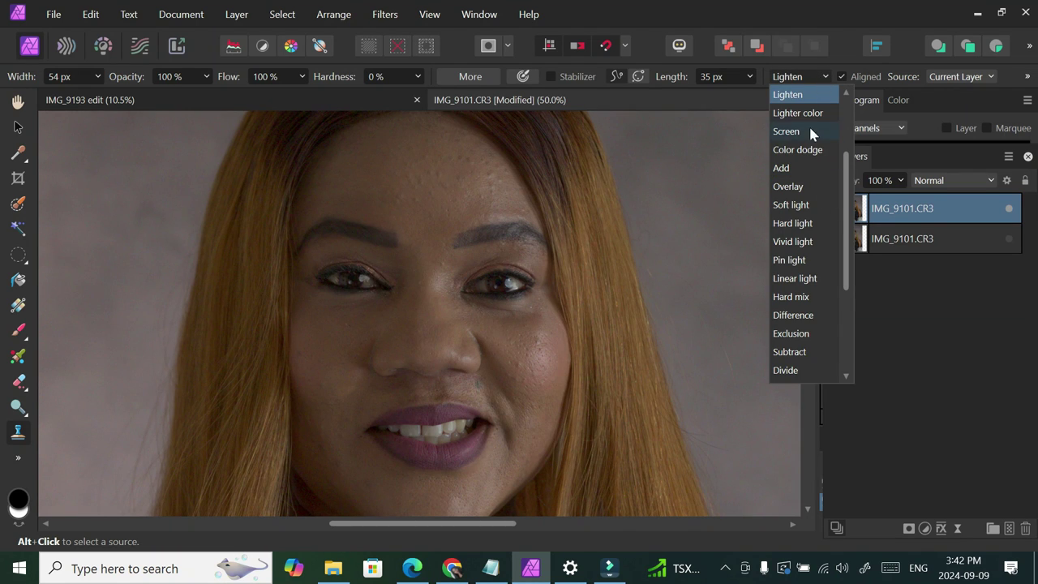
click(430, 204)
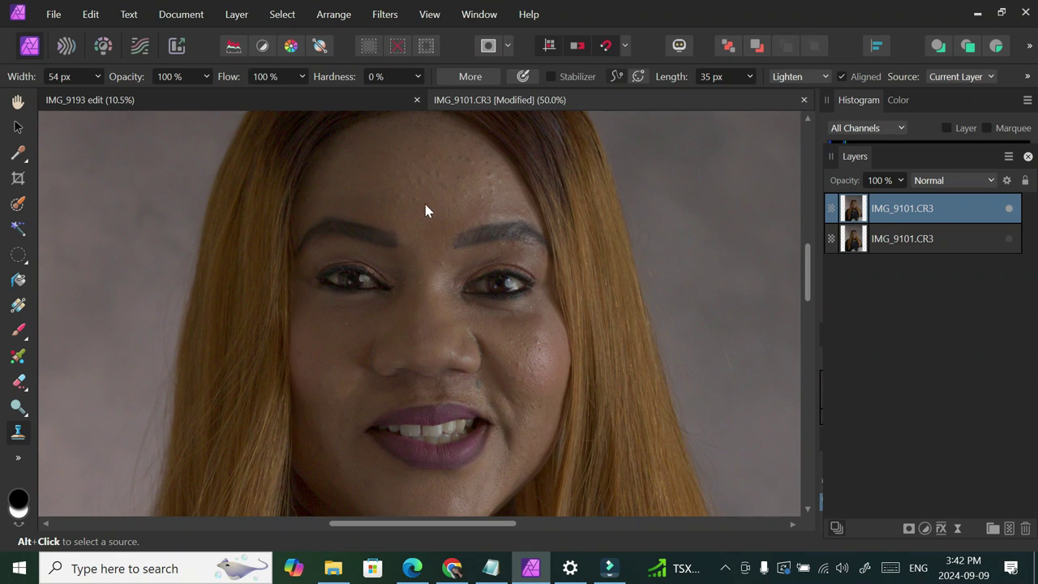
Sample clean forehead skin with the Clone Brush and paint over the small spots in the centre of the forehead
click(426, 207)
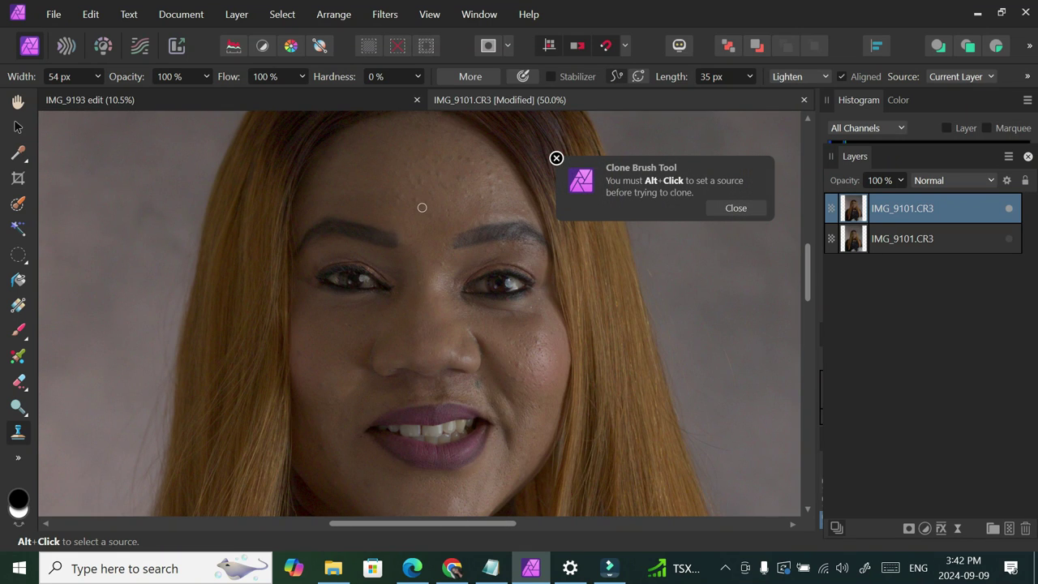
alt+click(423, 207)
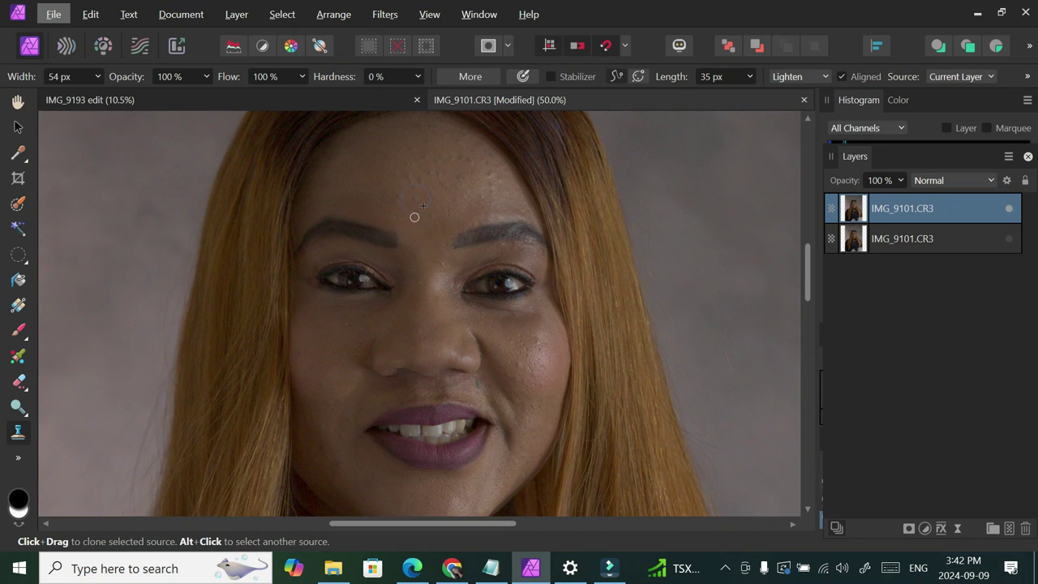
click(415, 199)
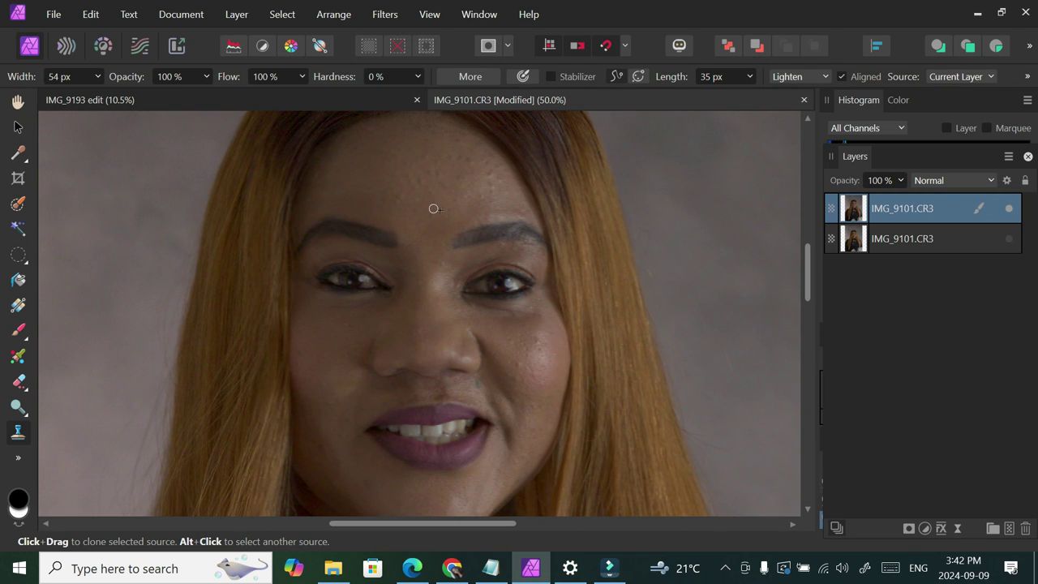
click(430, 202)
click(431, 192)
Clone out the blemishes on the shinier side of the forehead, resampling nearby clean skin for each spot
alt+click(474, 185)
alt+click(494, 193)
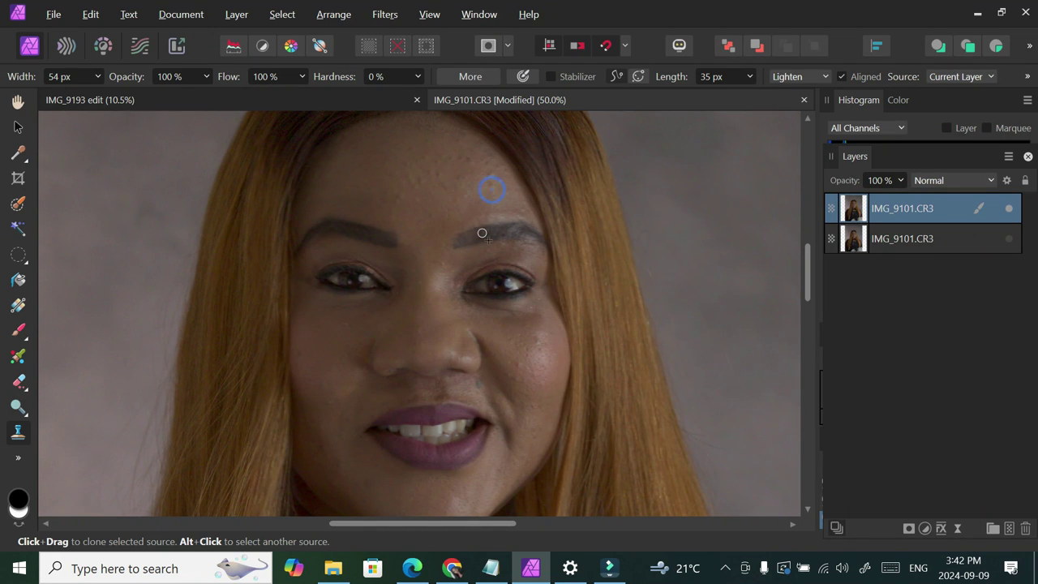
alt+click(474, 170)
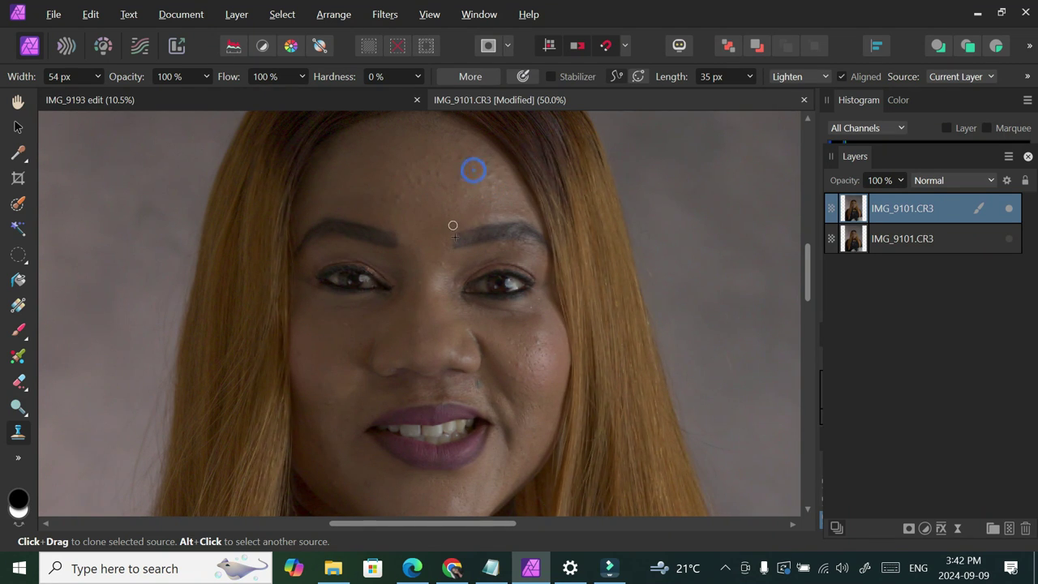
alt+click(468, 161)
click(470, 162)
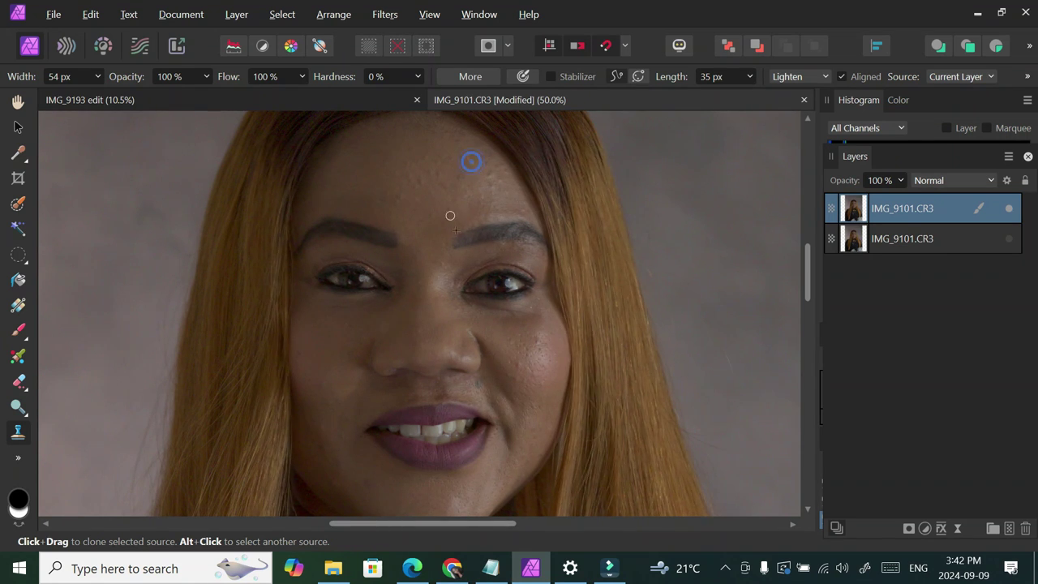
alt+click(458, 157)
alt+click(460, 158)
Clone away the remaining spots in the upper middle of the forehead up to the hairline, using fresh skin samples
alt+click(435, 162)
alt+click(445, 157)
alt+click(437, 172)
alt+click(429, 190)
alt+click(438, 170)
alt+click(424, 150)
alt+click(426, 146)
Touch up the hairline with the Clone Brush in Normal blend mode and the forehead in Lighten mode
click(798, 76)
click(798, 93)
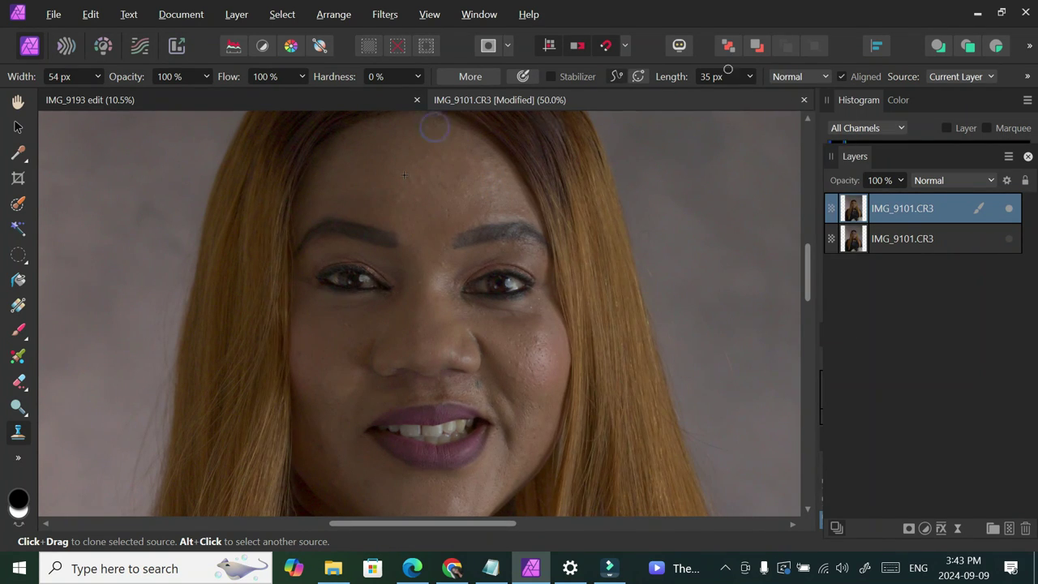
click(799, 76)
click(402, 197)
click(459, 176)
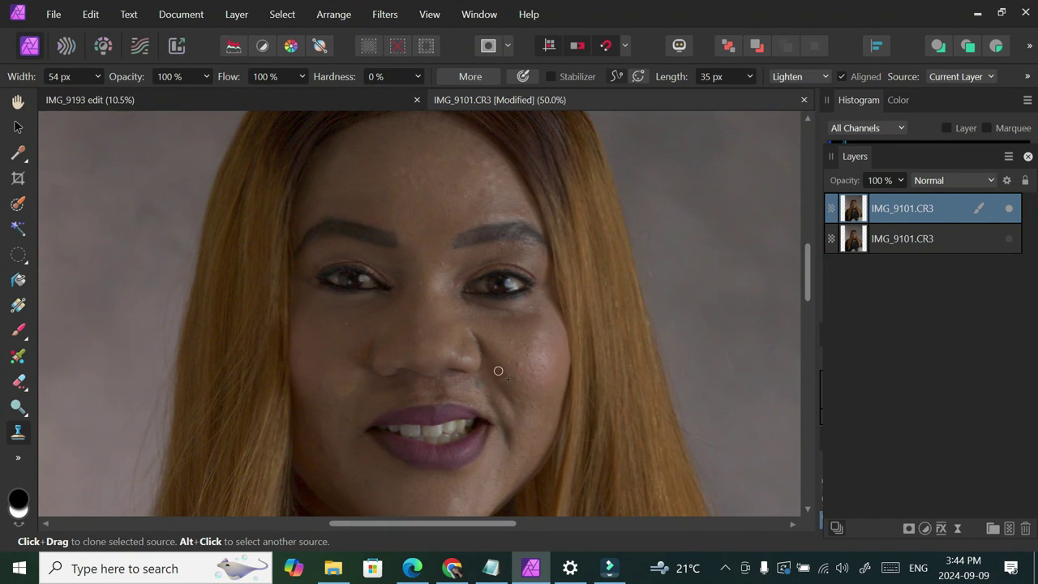
Sample the shiny cheek in Normal blend mode and switch the Clone Brush to Darken for its bright spots
click(798, 76)
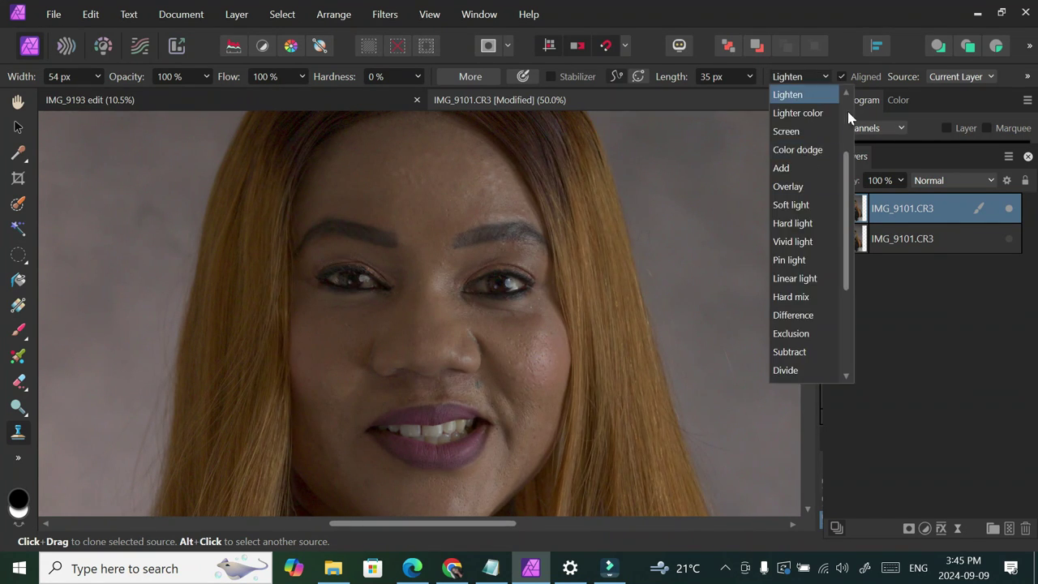
scroll(847, 111, up, 3)
click(788, 95)
alt+click(539, 368)
click(799, 76)
click(788, 122)
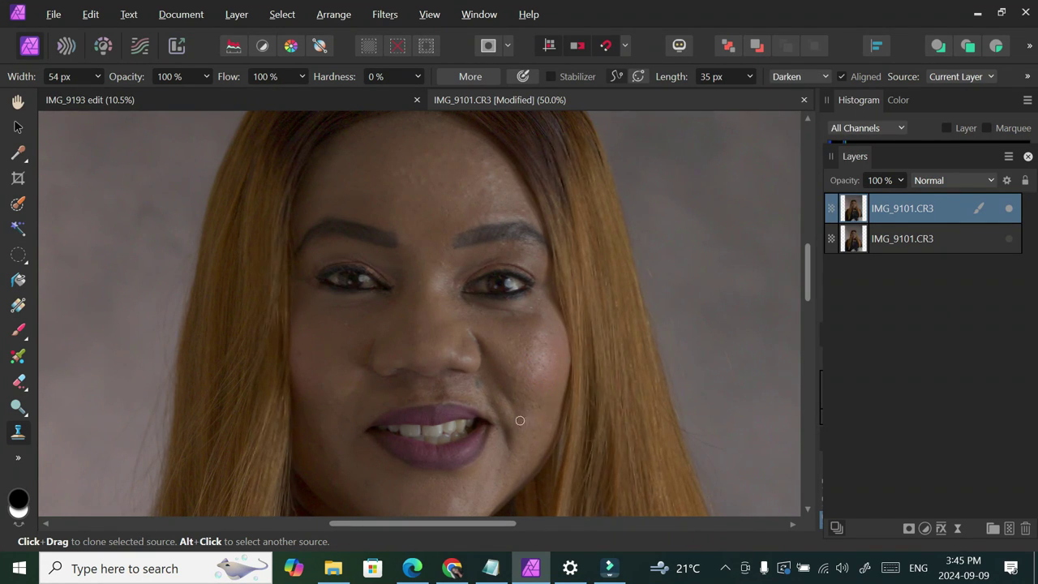
Retouch the lower part of the darker cheek with the Clone Brush in Normal mode and set it back to Lighten
drag(806, 288, 806, 302)
click(799, 77)
click(788, 95)
alt+click(341, 349)
click(799, 76)
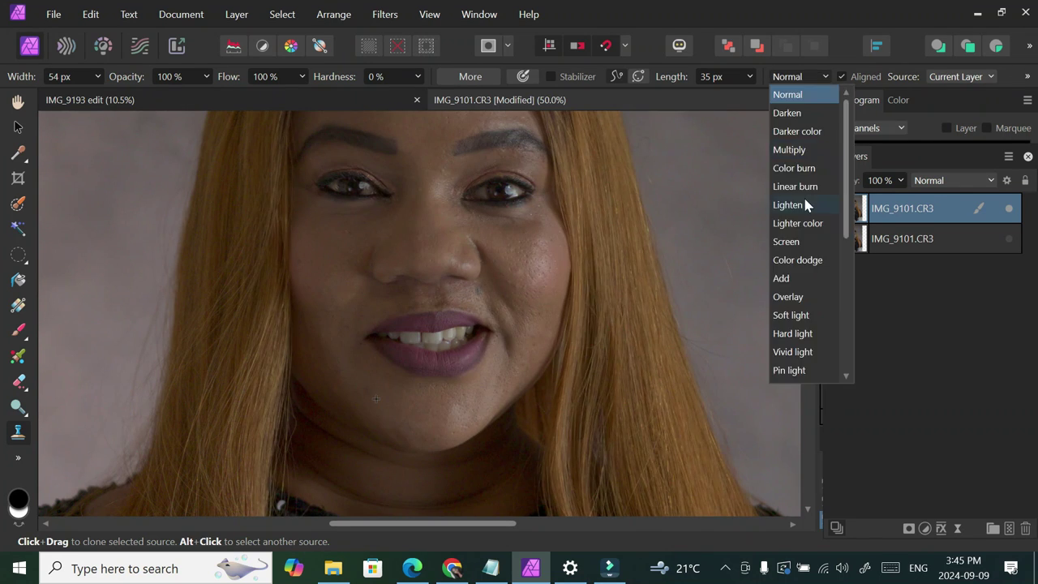
click(805, 203)
Clone smooth skin over the uneven patches on the darker cheek with the Clone Brush in Normal blend mode
click(815, 79)
scroll(810, 111, up, 3)
click(798, 95)
alt+click(322, 291)
click(807, 79)
click(818, 117)
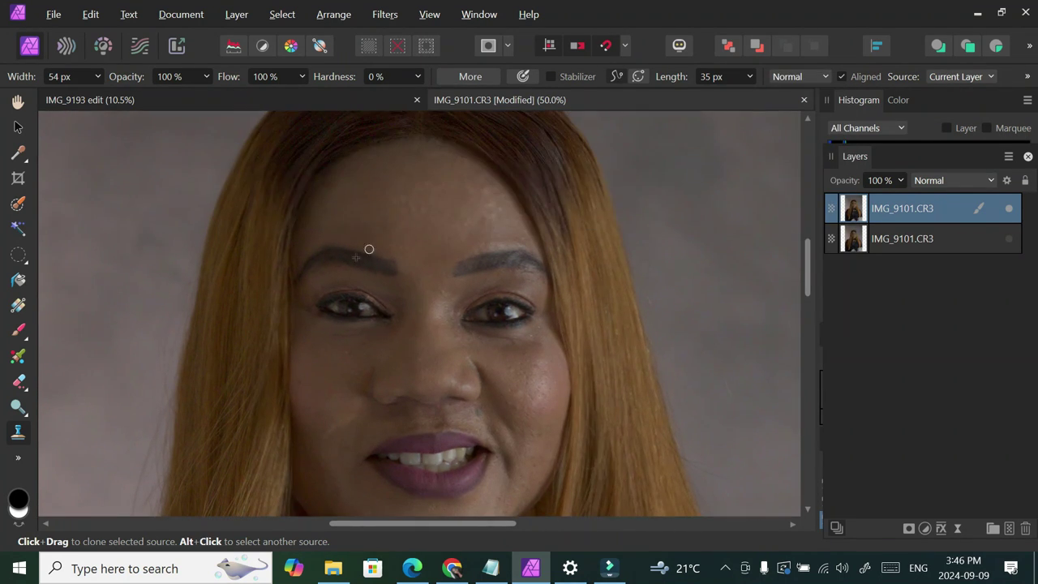
scroll(368, 249, up, 4)
Set the Clone Brush to Lighten and even out the dark skin above the upper lip and beside the mouth
click(799, 76)
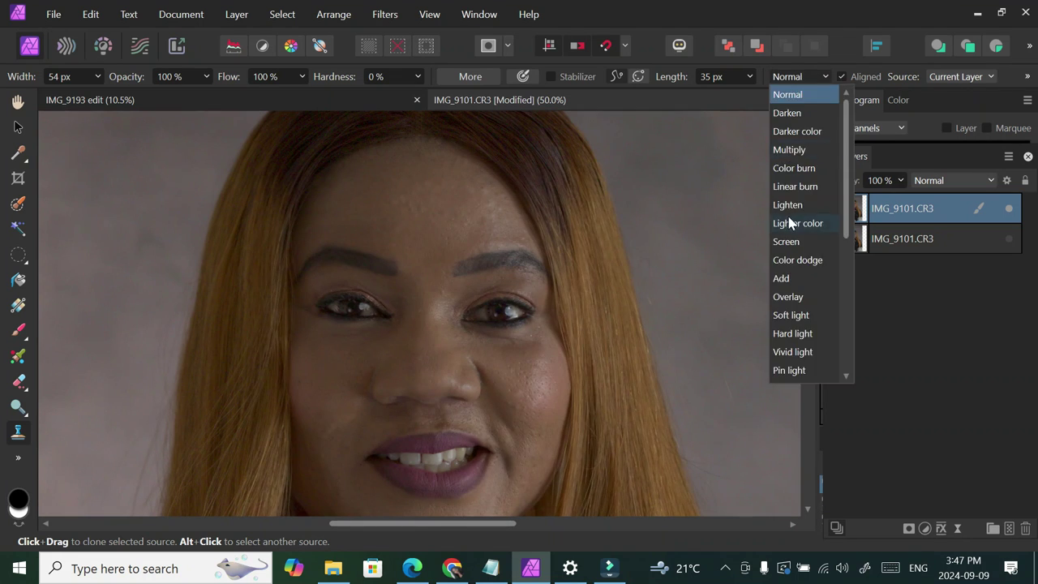
click(785, 186)
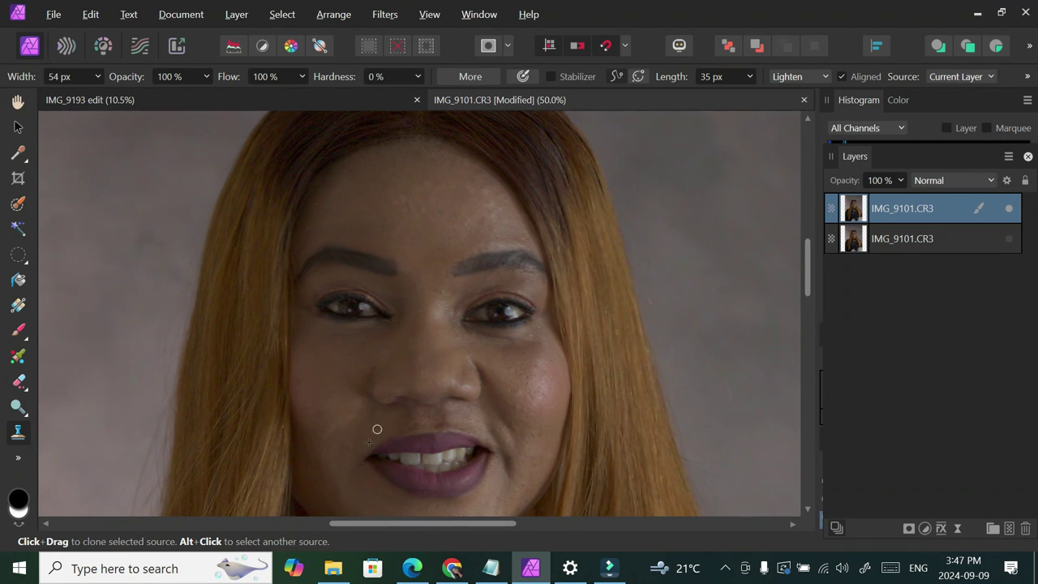
drag(807, 275, 807, 287)
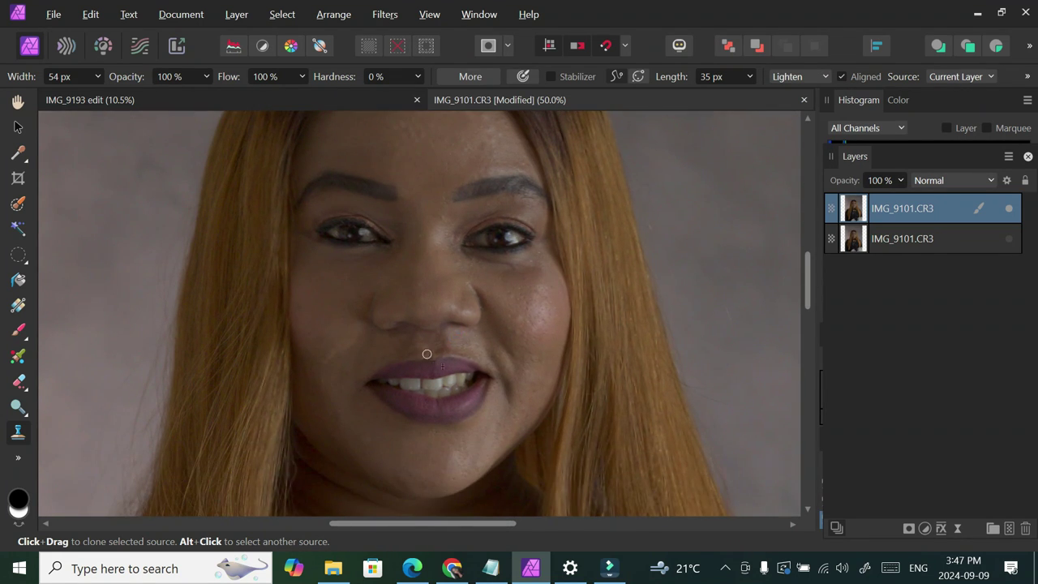
mouse_move(430, 339)
mouse_down()
mouse_move(485, 341)
mouse_move(373, 352)
mouse_move(392, 332)
mouse_move(383, 356)
mouse_up()
alt+click(401, 340)
alt+click(390, 356)
click(406, 333)
Clone over the pores and spots on the shiny cheek at 100 % zoom, reducing the brush width to 39 px
key(ctrl+plus)
key(ctrl+plus)
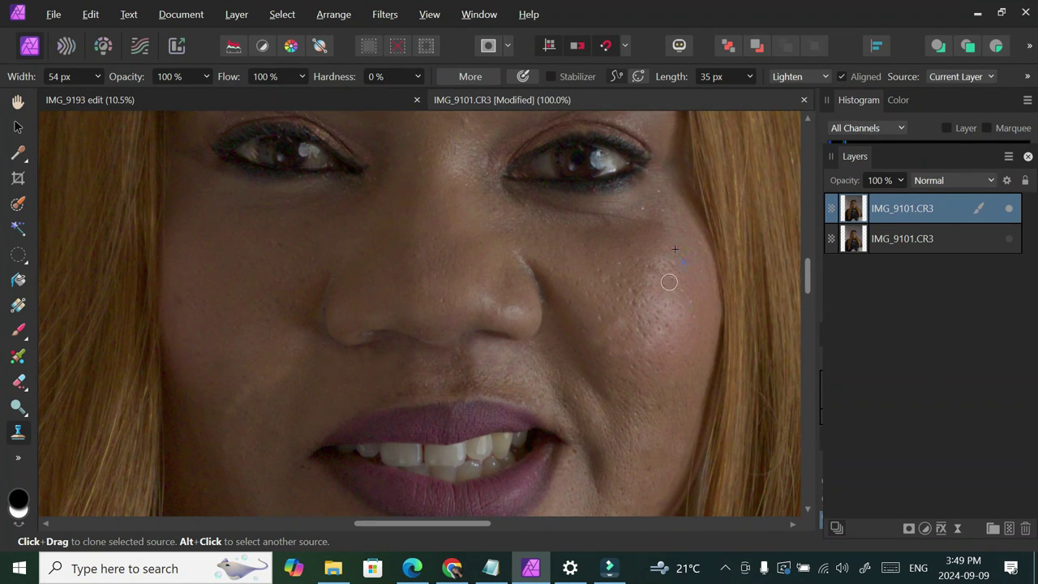
click(645, 304)
click(618, 278)
key(bracketleft)
key(bracketleft)
click(608, 223)
Sample skin on the lower shiny cheek and check the chin, cheeks and forehead for remaining blemishes to clone out
scroll(664, 351, down, 2)
alt+click(634, 358)
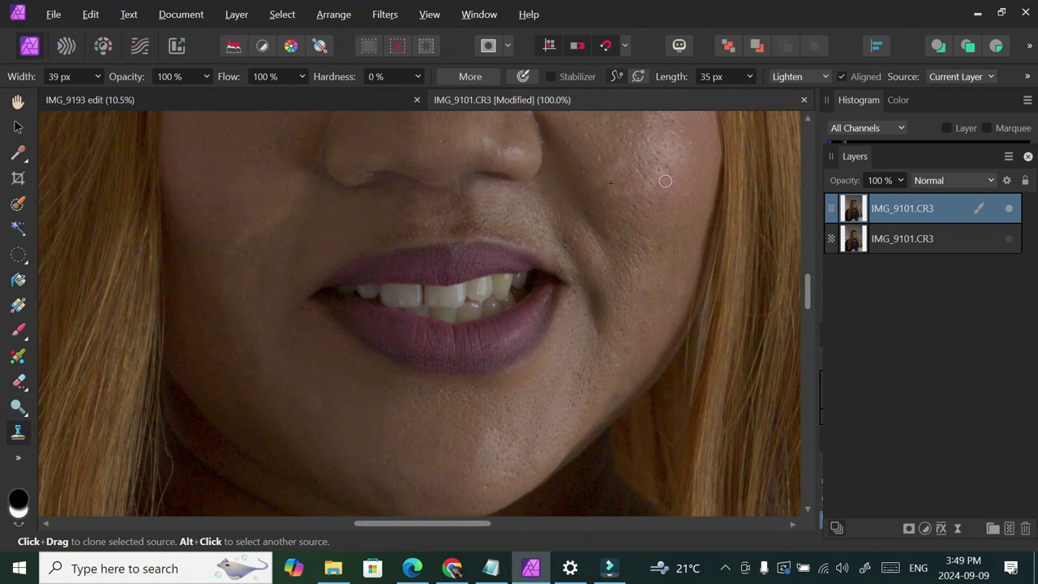
scroll(545, 427, up, 2)
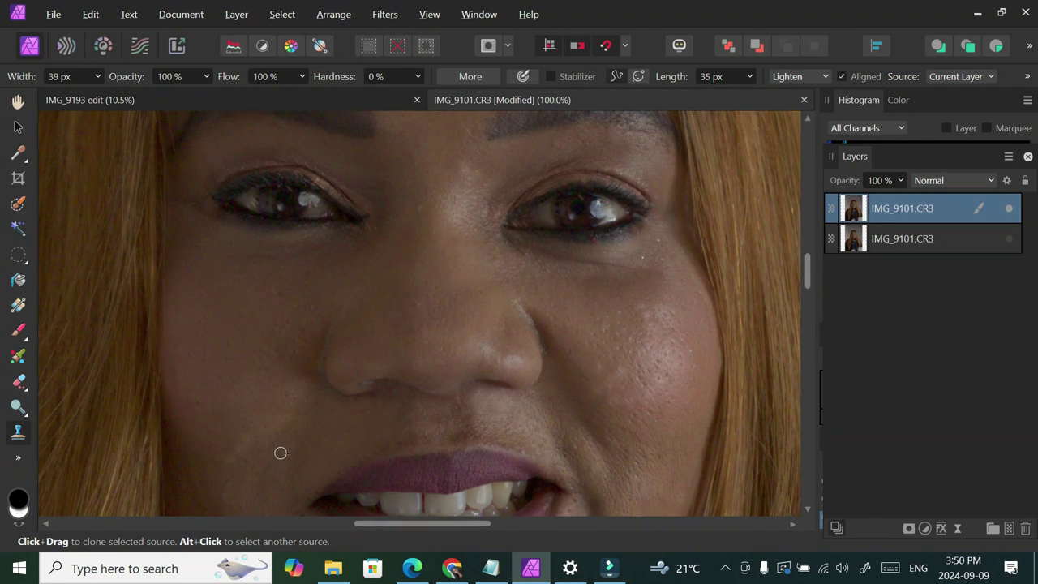
scroll(278, 452, up, 2)
scroll(413, 424, up, 2)
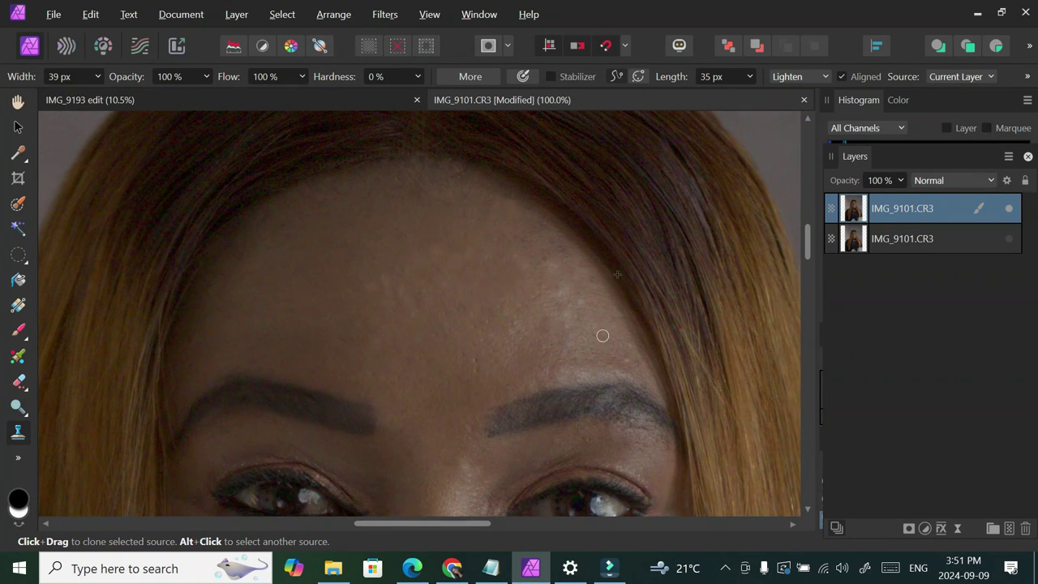
drag(809, 247, 810, 290)
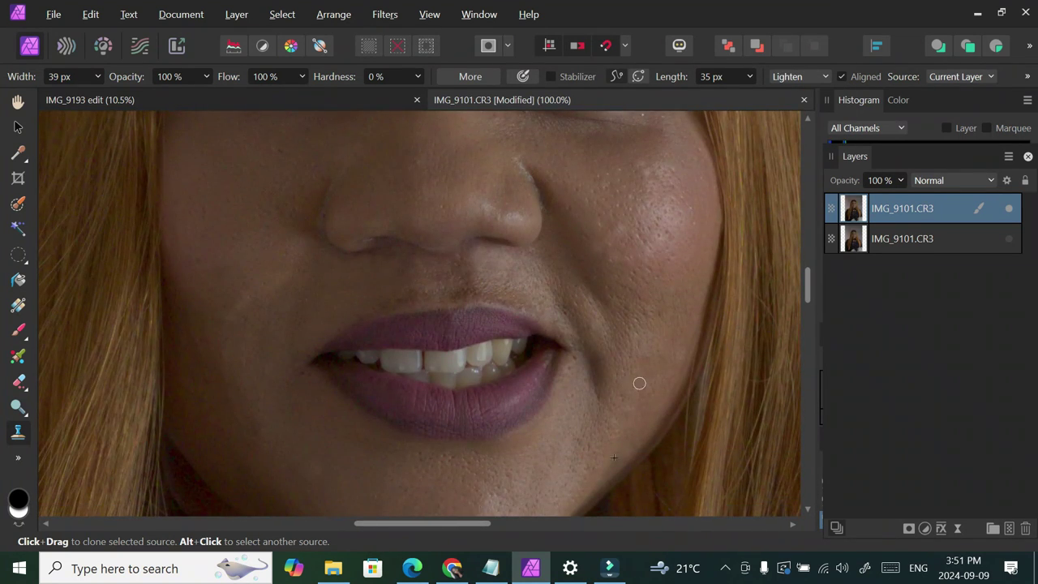
scroll(807, 284, up, 1)
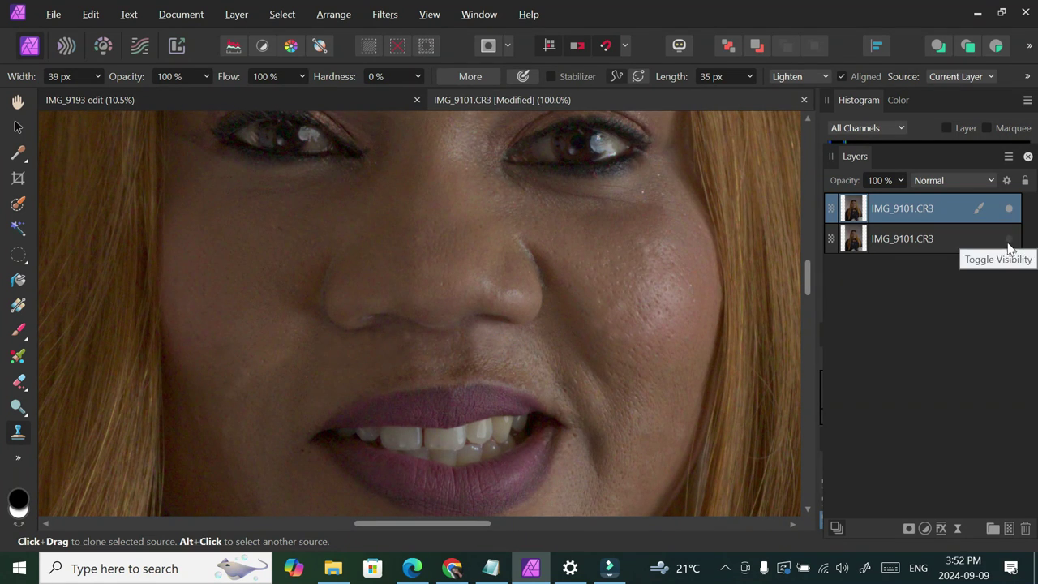
Show the lower layer and toggle the retouched layer's visibility to compare the face before and after cloning
click(1009, 210)
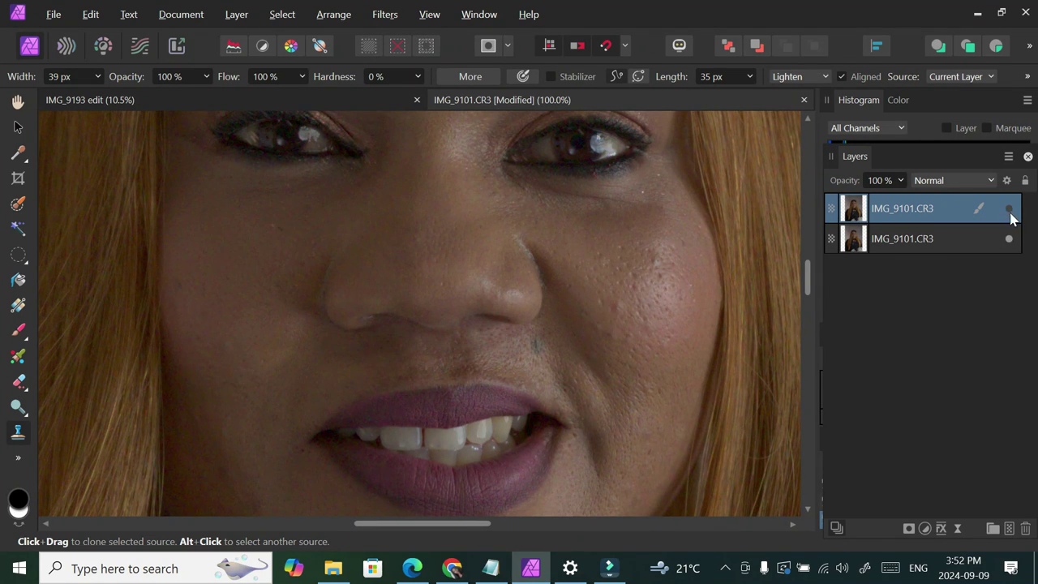
key(ctrl+minus)
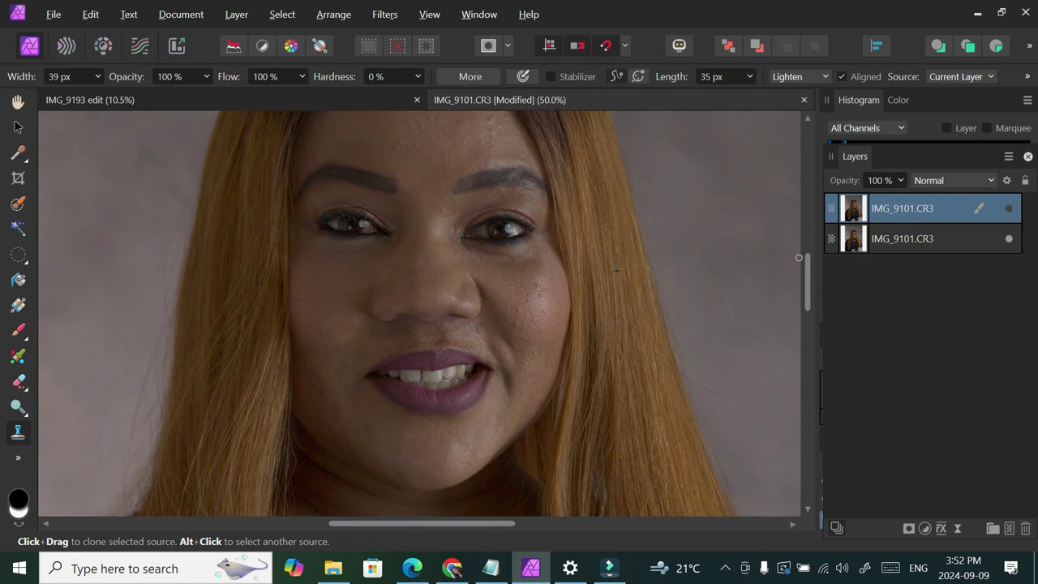
drag(807, 280, 808, 269)
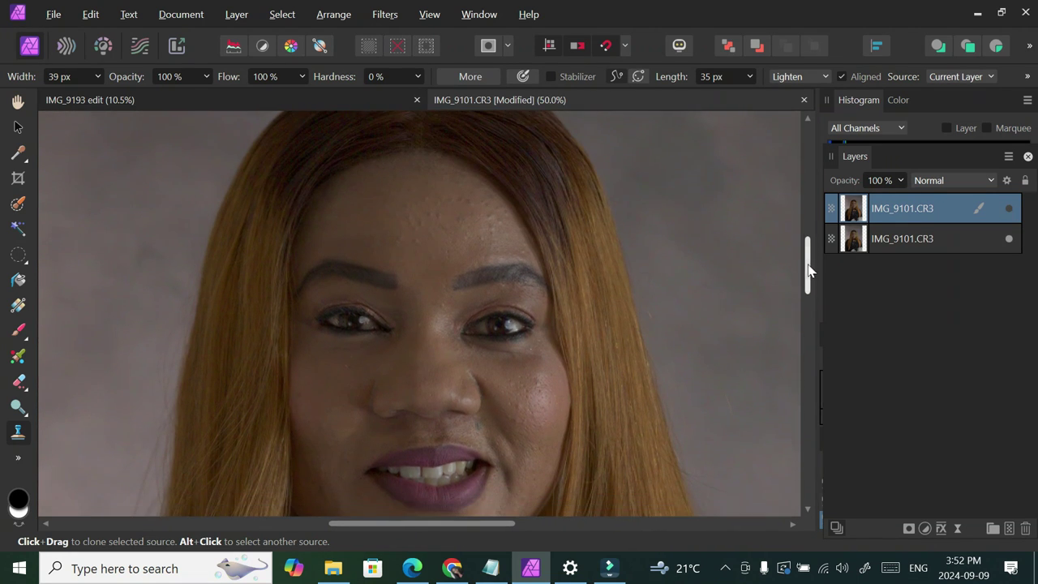
click(1008, 215)
click(1008, 214)
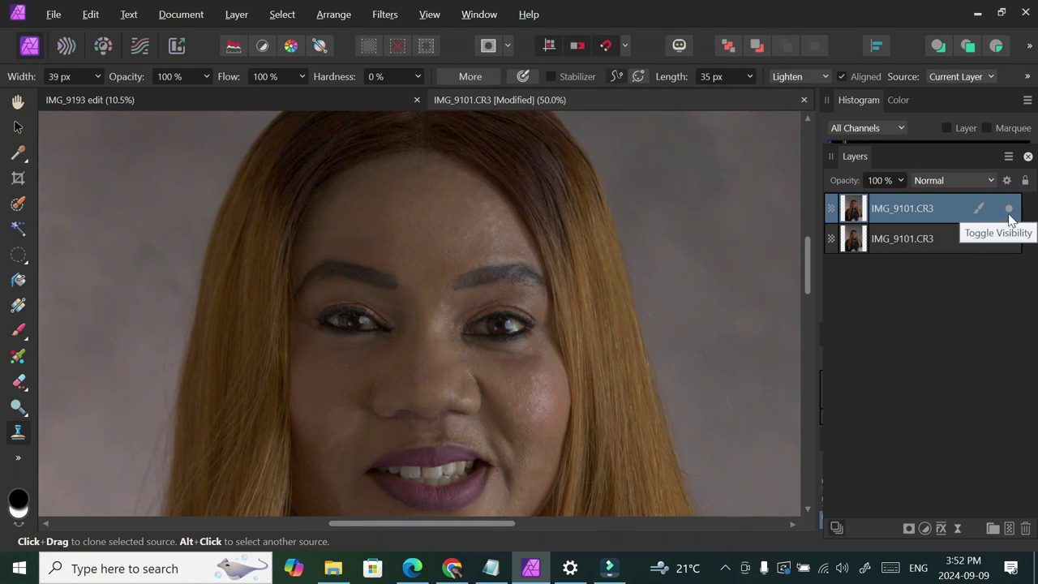
click(1008, 216)
click(1008, 216)
click(1008, 218)
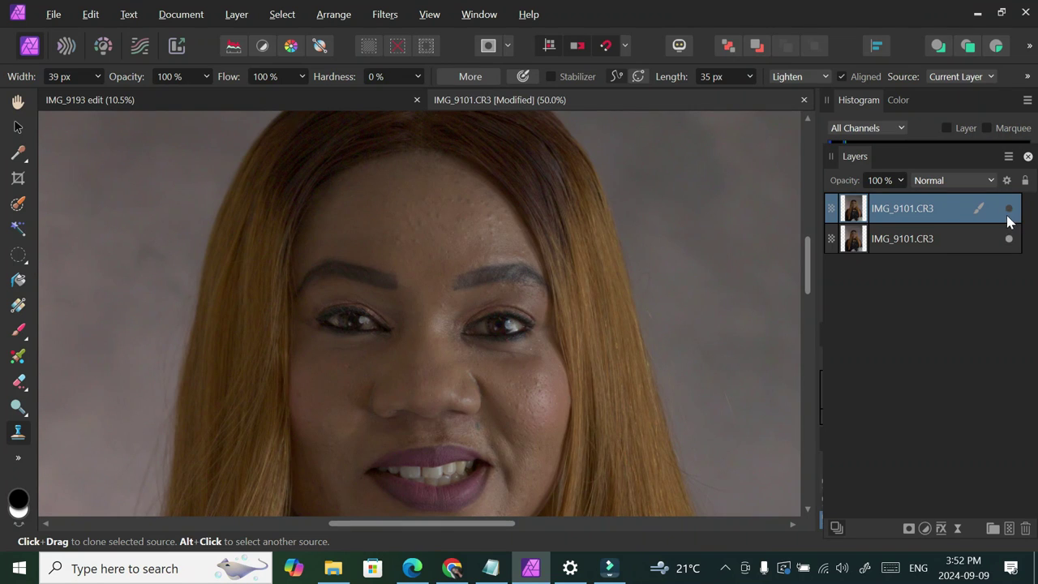
click(1008, 218)
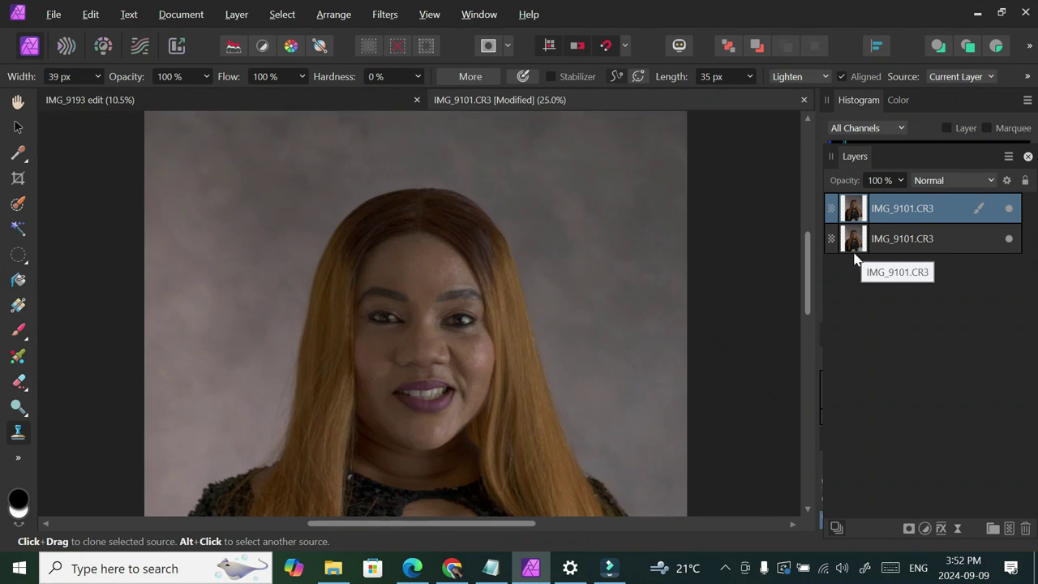
Merge the retouched IMG_9101.CR3 layer down into the original layer beneath it
key(ctrl+minus)
scroll(805, 267, down, 3)
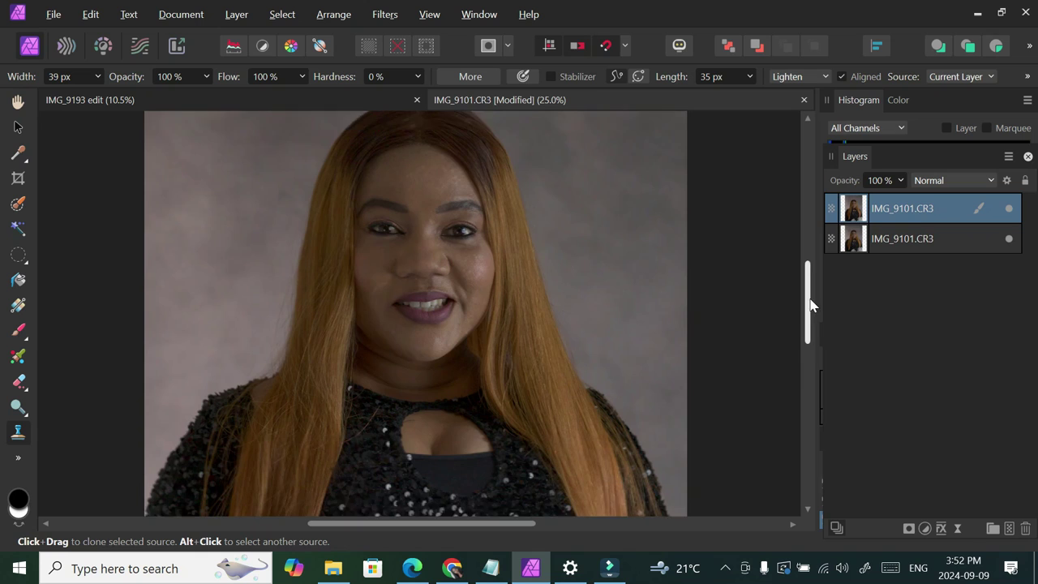
right_click(900, 209)
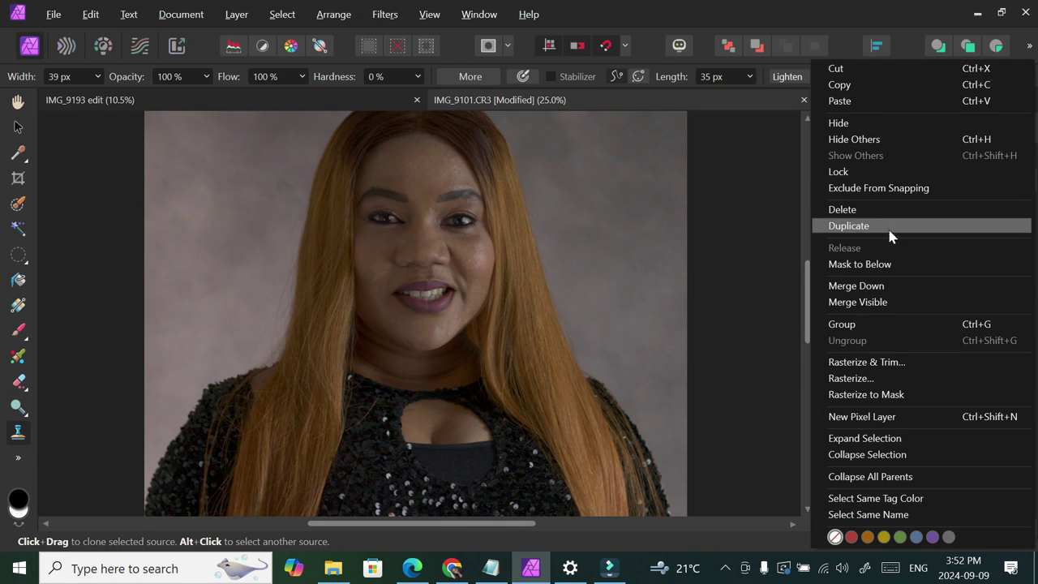
click(874, 290)
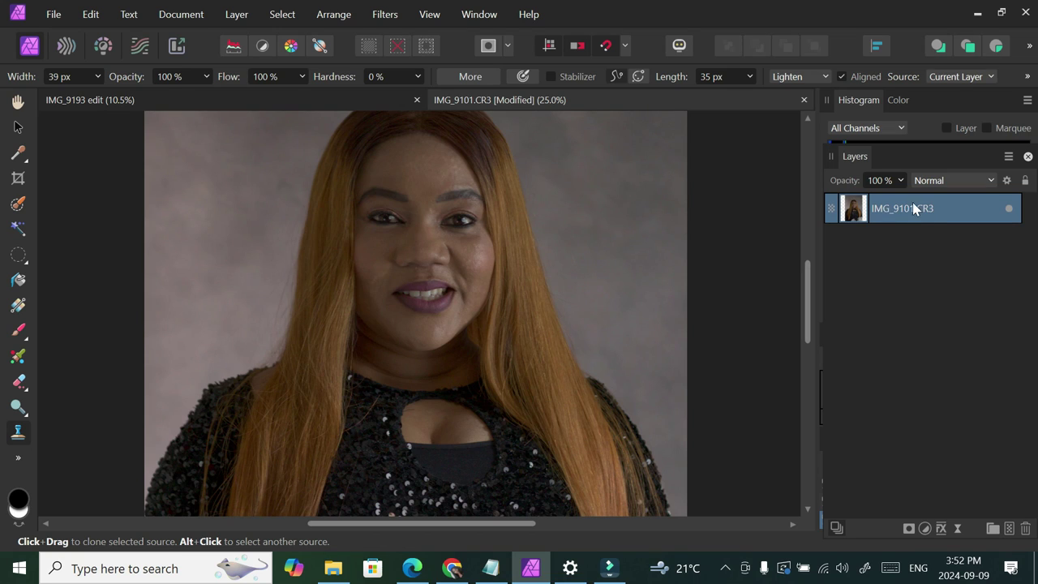
Duplicate the merged IMG_9101.CR3 layer and hide the lower copy
scroll(740, 331, up, 1)
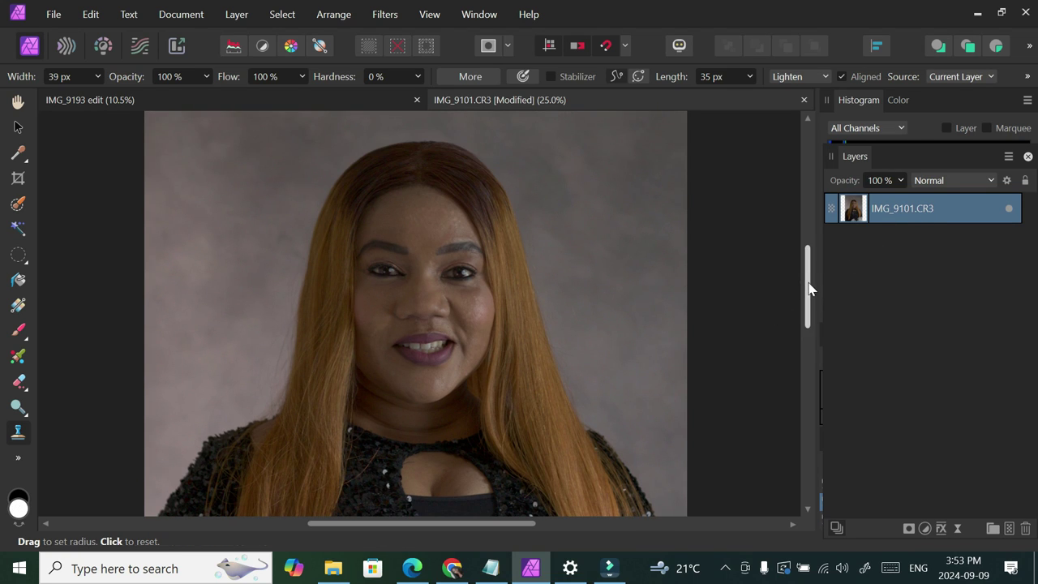
drag(808, 283, 808, 283)
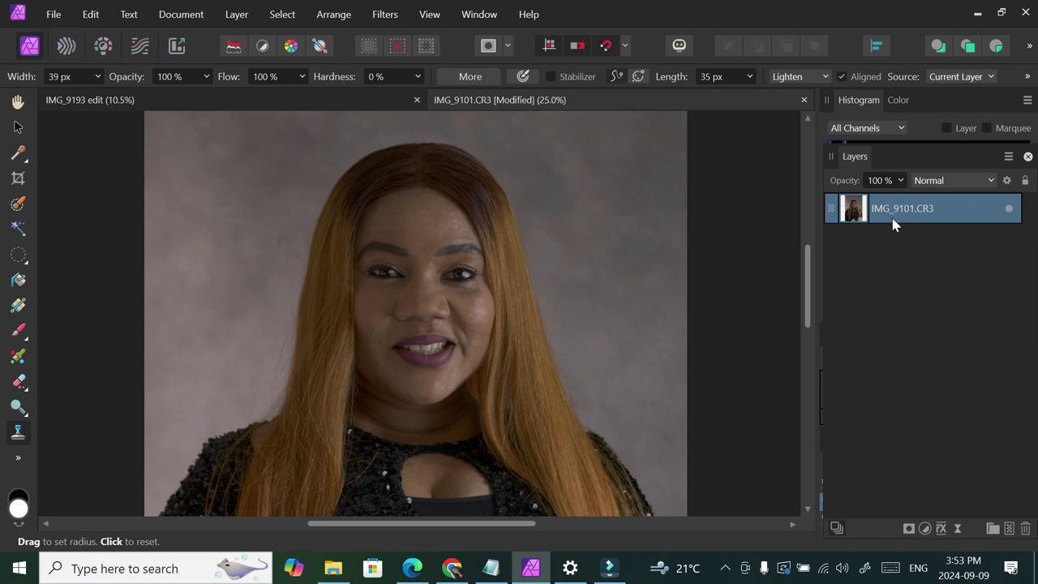
key(ctrl+j)
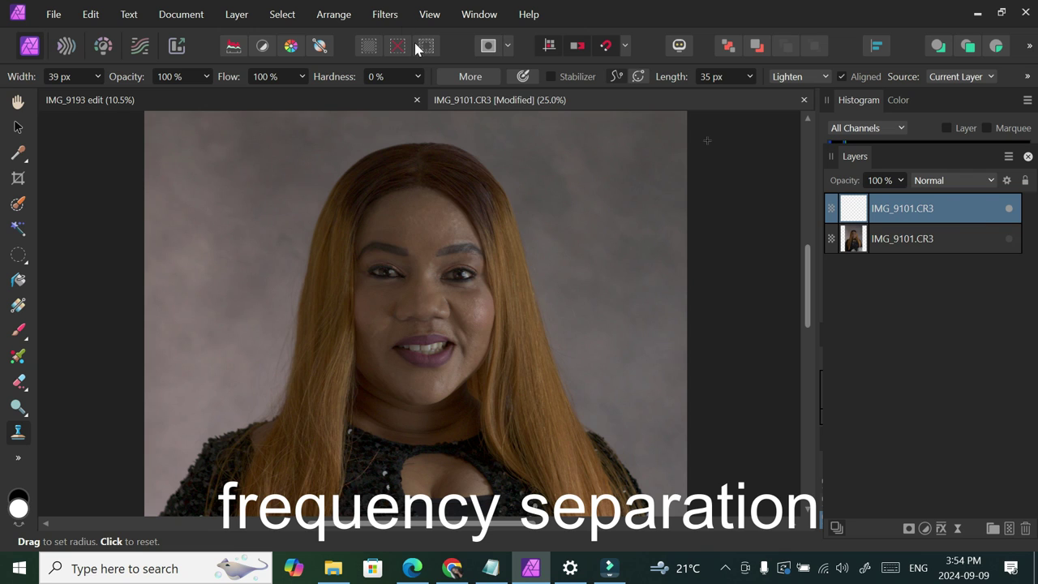
Apply Gaussian frequency separation to the duplicated IMG_9101.CR3 layer with a 7 px radius
click(399, 16)
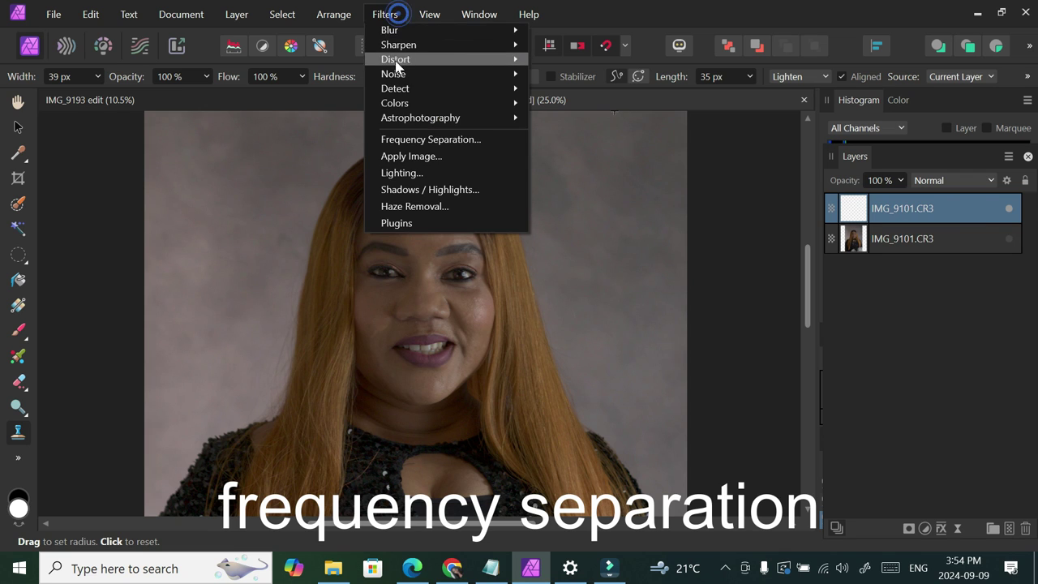
click(442, 143)
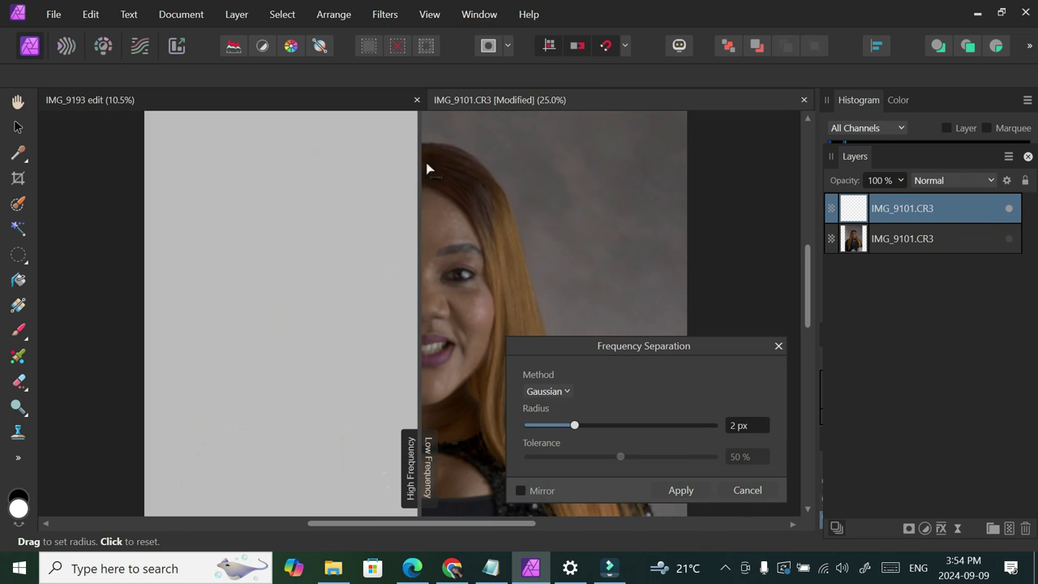
drag(574, 425, 594, 445)
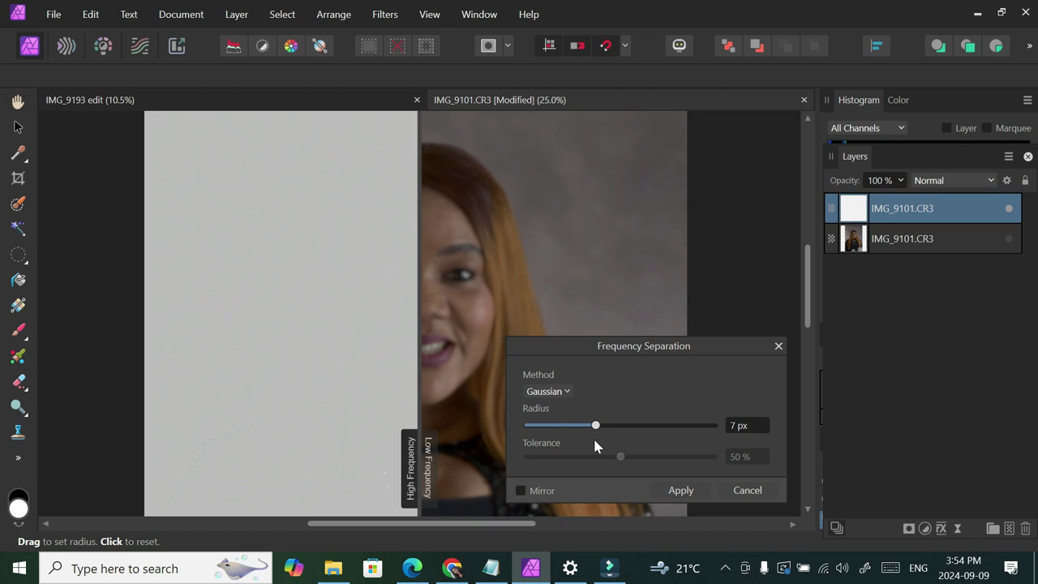
click(679, 490)
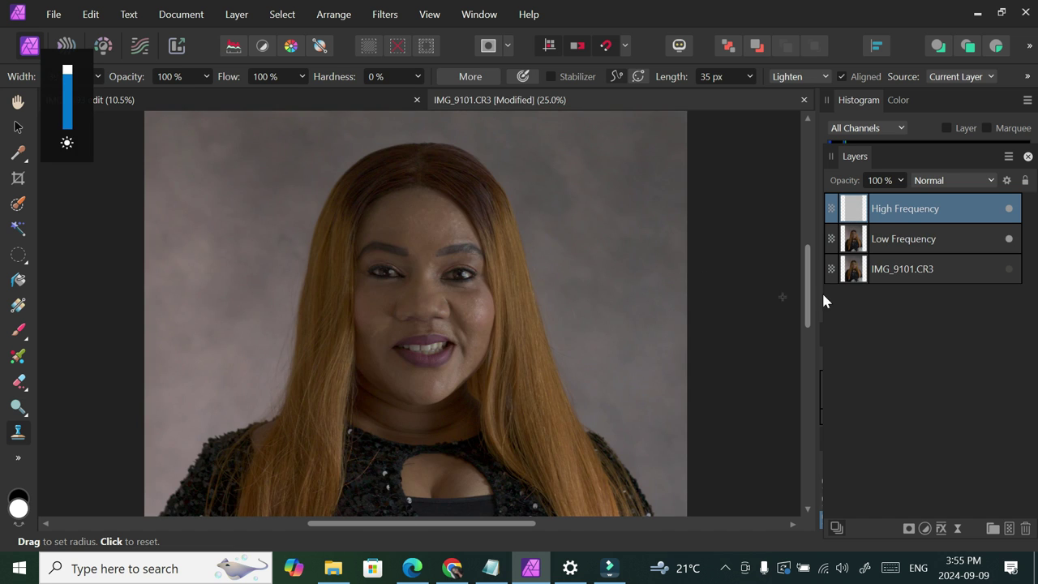
Hide the High Frequency layer and select the Low Frequency layer for work on the face
click(1009, 209)
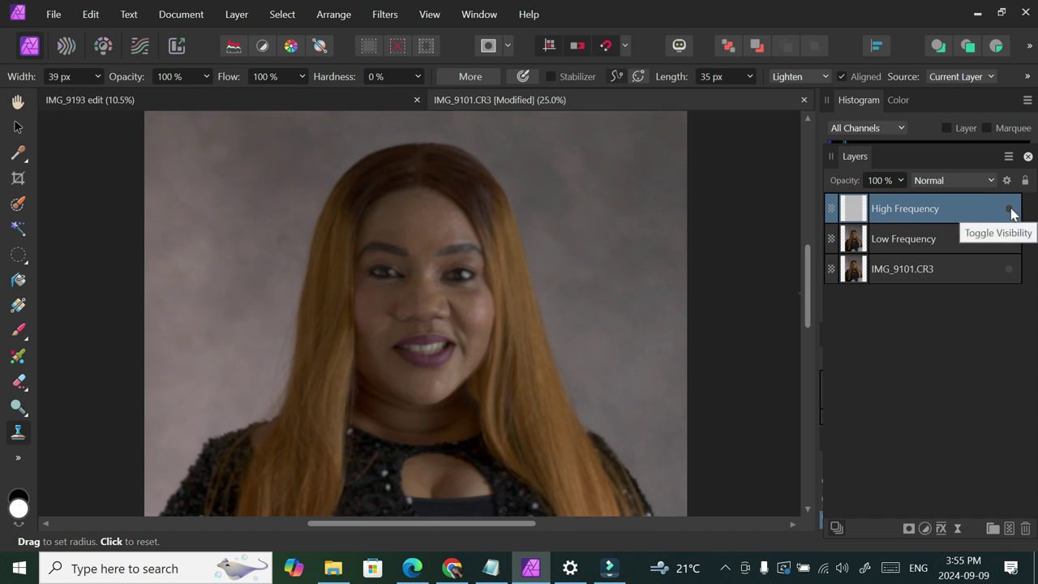
click(945, 242)
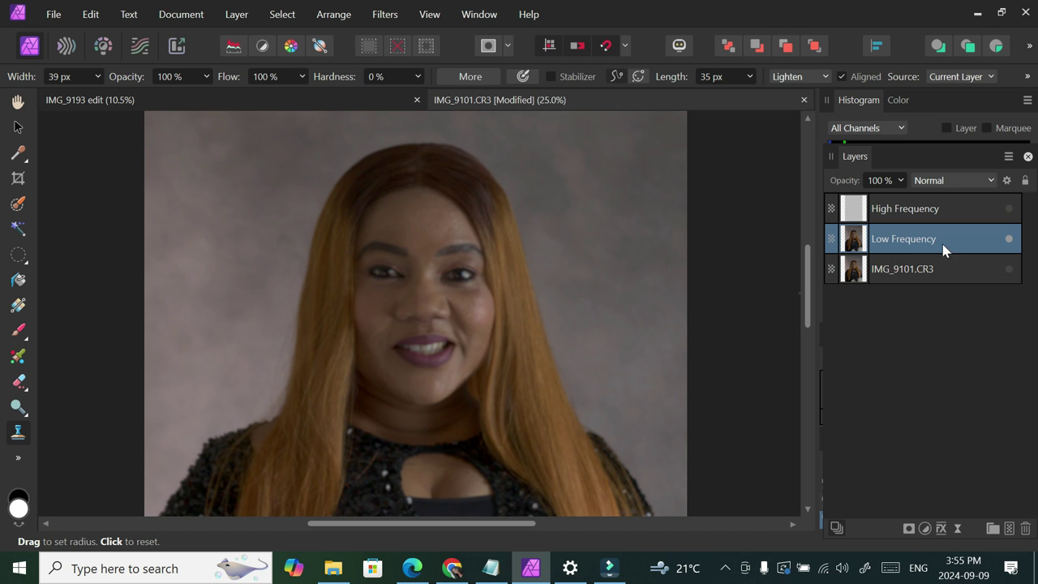
scroll(498, 333, up, 2)
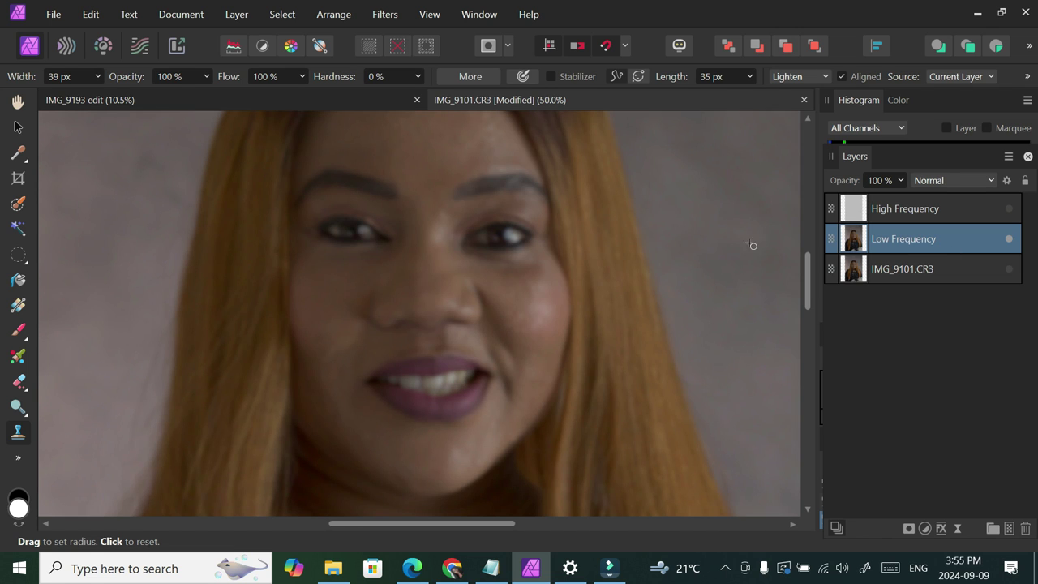
drag(814, 275, 810, 269)
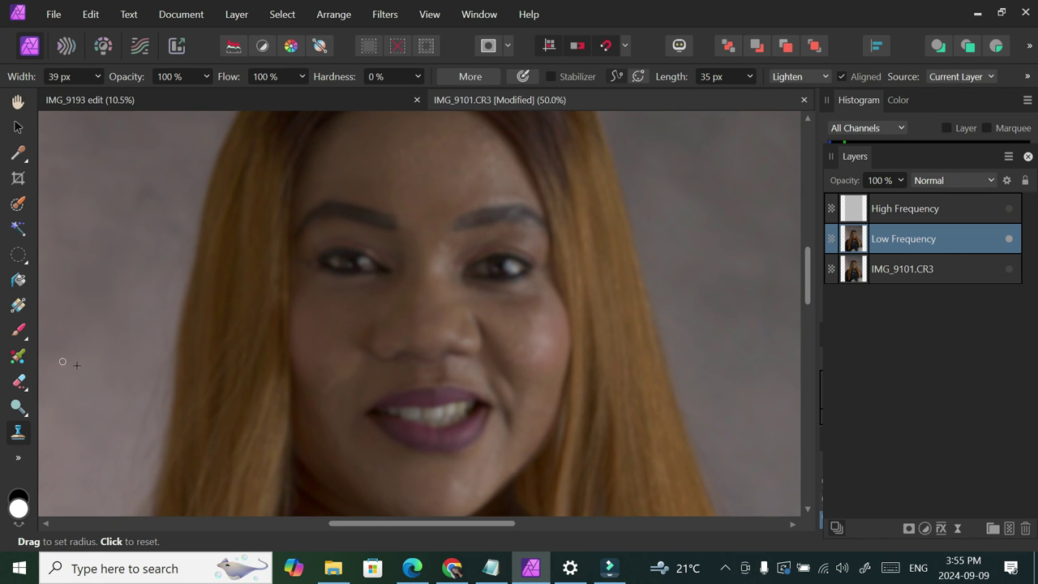
Choose the Paint Mixer Brush, enlarge it to 488 px and leave Auto Clean Brush enabled
click(17, 356)
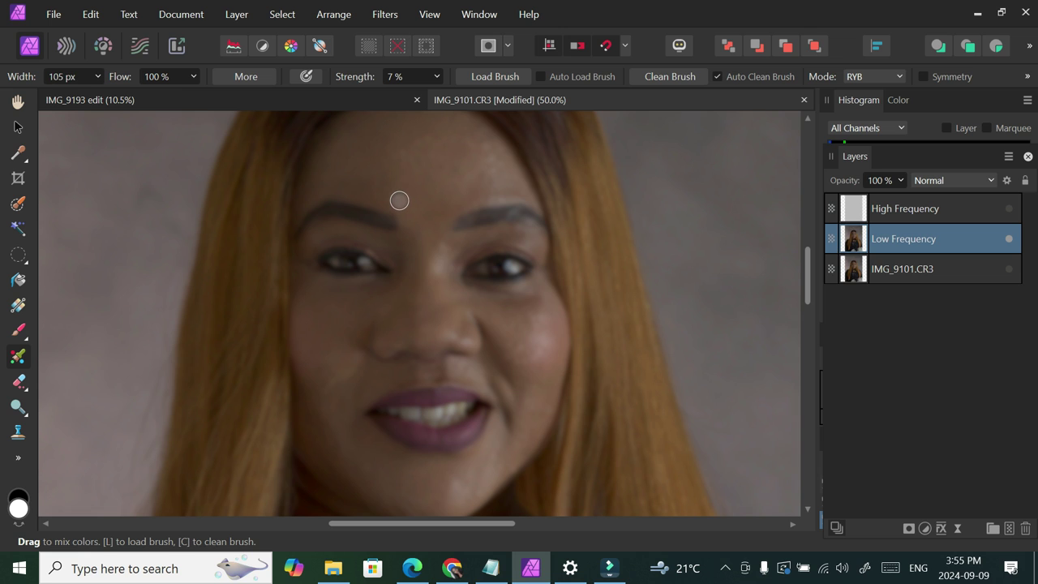
key(])
key(])
key(])
key(])
key(])
key(])
key(])
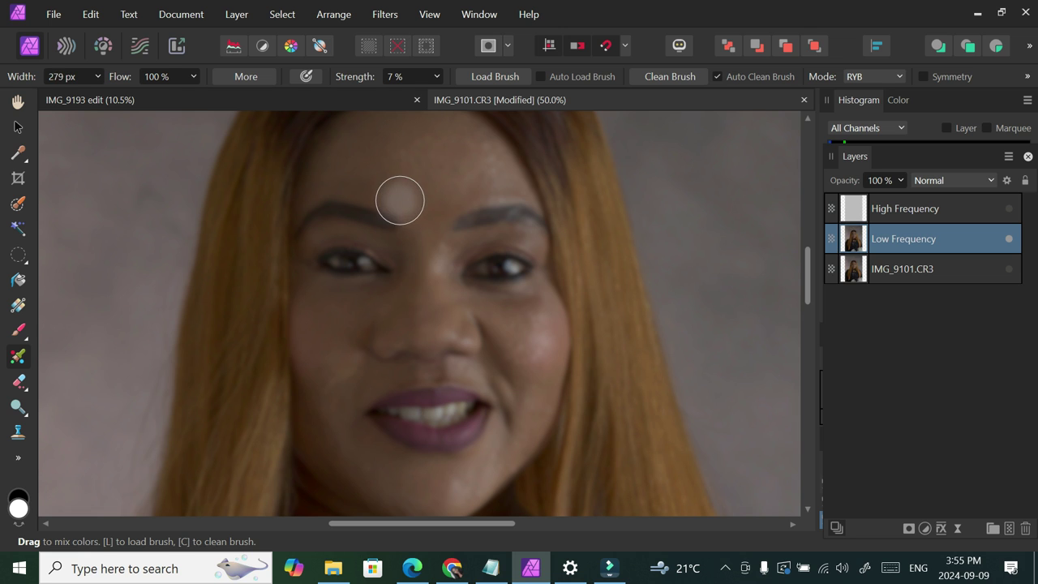
key(bracketright)
key(bracketright)
key(bracketright)
key(bracketright)
key(bracketright)
key(bracketright)
key(bracketright)
key(bracketright)
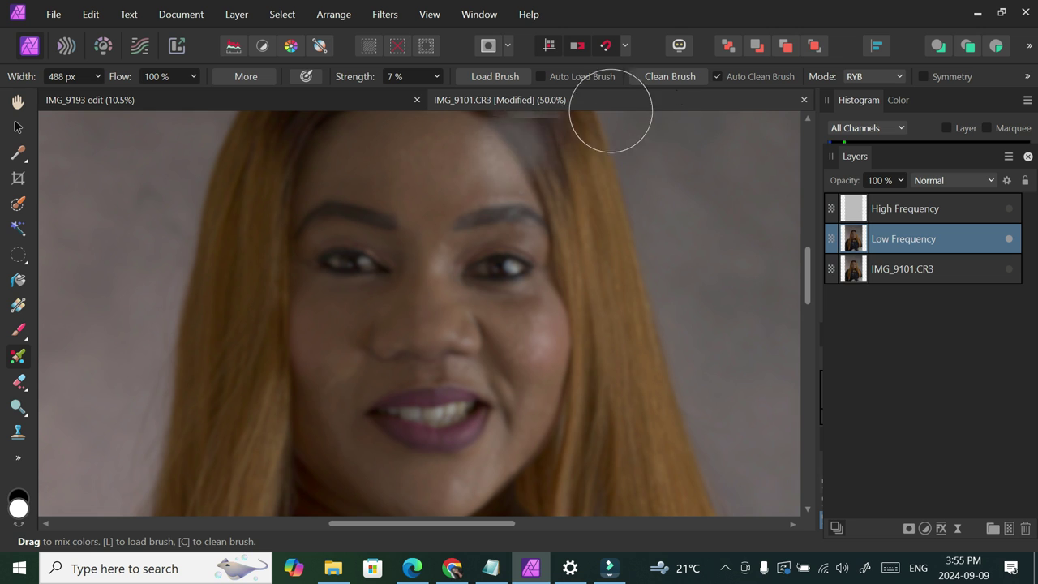
click(716, 77)
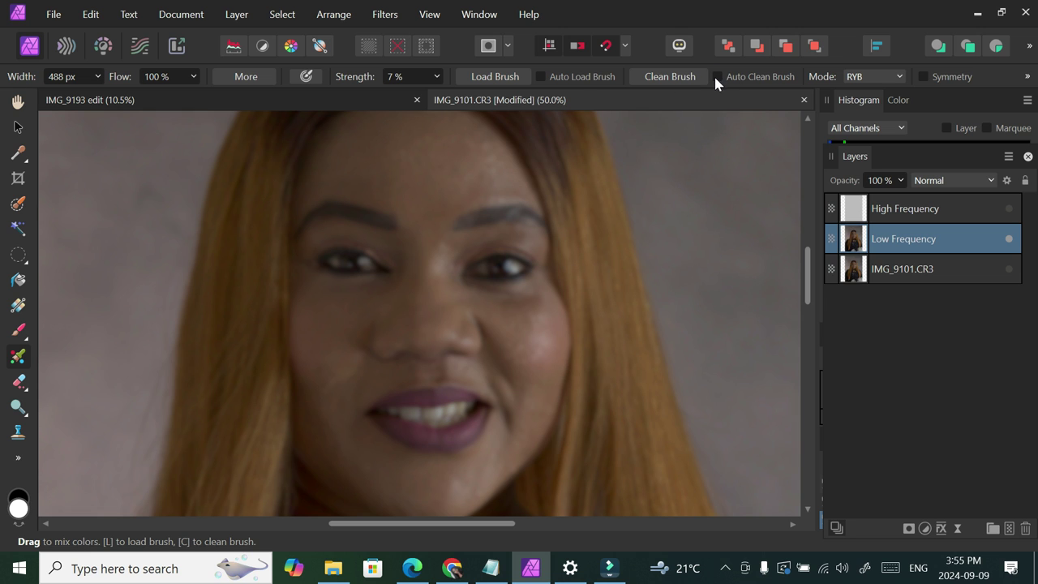
click(717, 77)
Blend the uneven tones across the forehead on the Low Frequency layer, reducing the brush width to 337 px
drag(806, 287, 805, 280)
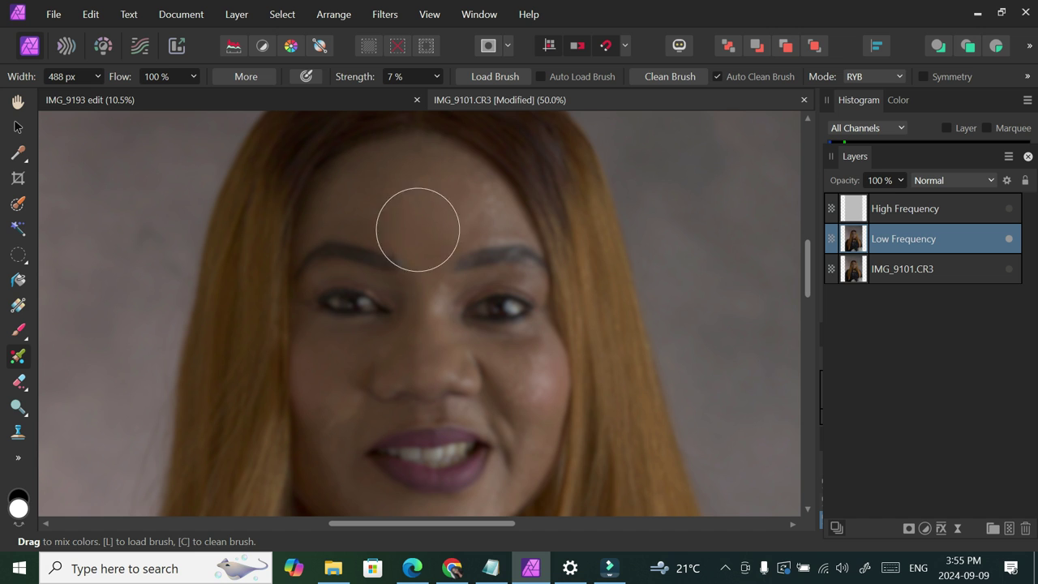
drag(432, 225, 437, 228)
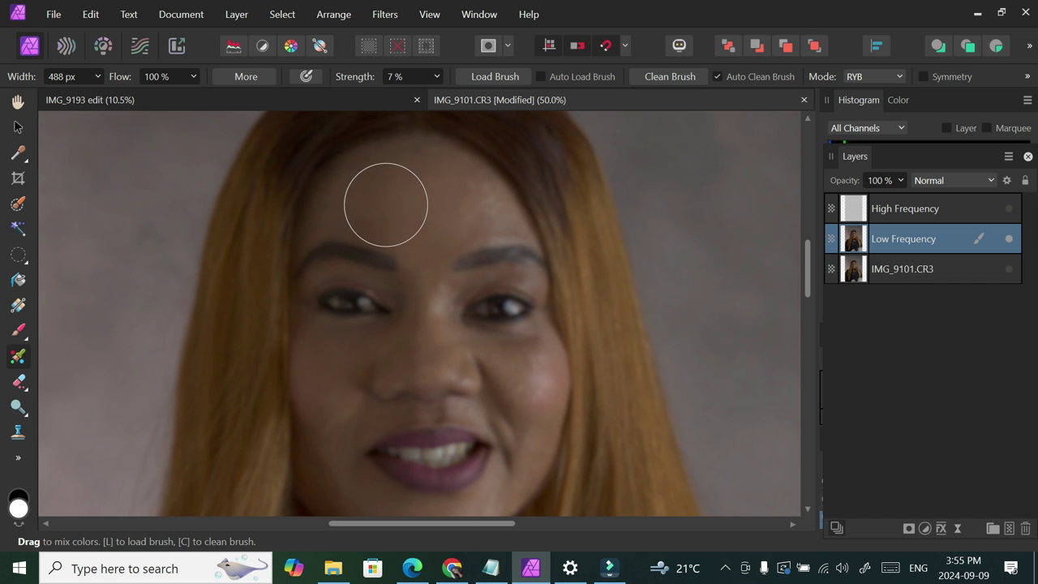
key(])
key([)
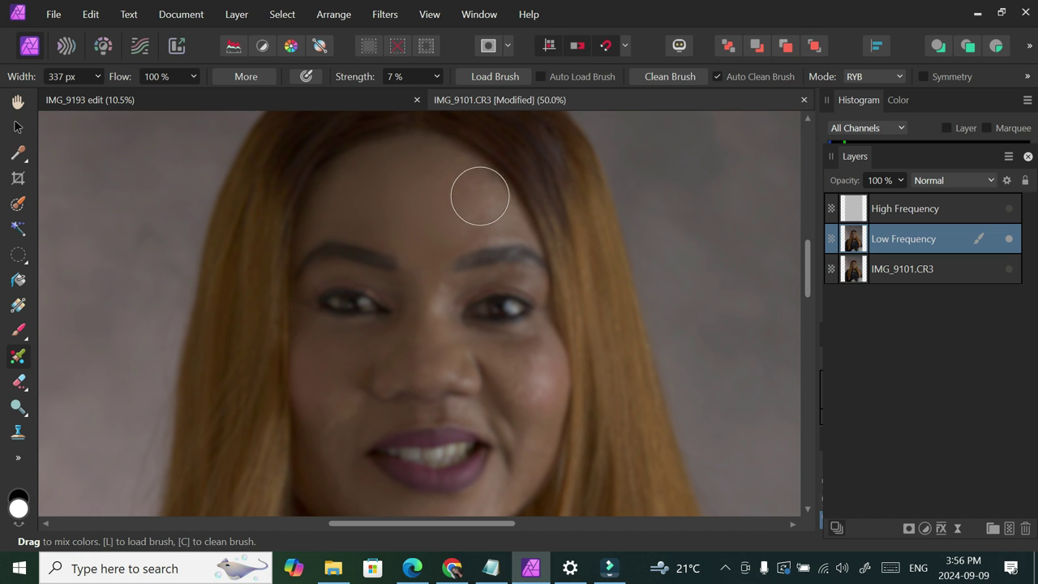
mouse_move(479, 196)
mouse_down()
mouse_move(492, 218)
mouse_move(483, 231)
mouse_up()
Blend the highlights on the shiny cheek into the surrounding skin, varying the mixer brush width between 150 and 301 px
key([)
key([)
key([)
key([)
key(bracketleft)
key(ctrl+minus)
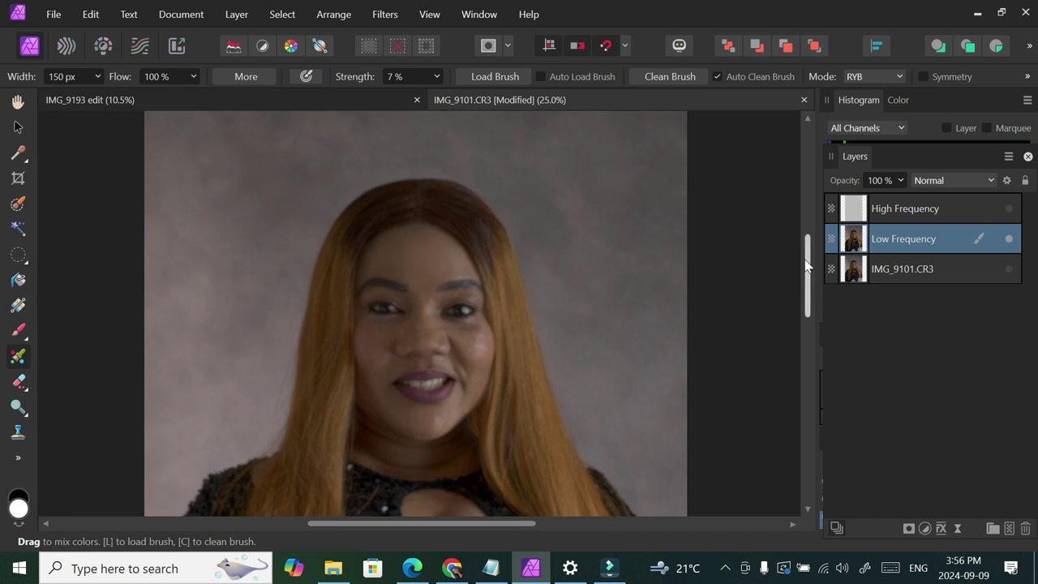
drag(808, 267, 810, 280)
key(ctrl+plus)
key(bracketright)
key(bracketright)
key(bracketright)
mouse_move(540, 329)
mouse_down()
mouse_move(529, 347)
mouse_move(532, 386)
mouse_up()
key(bracketright)
key(bracketright)
key(bracketright)
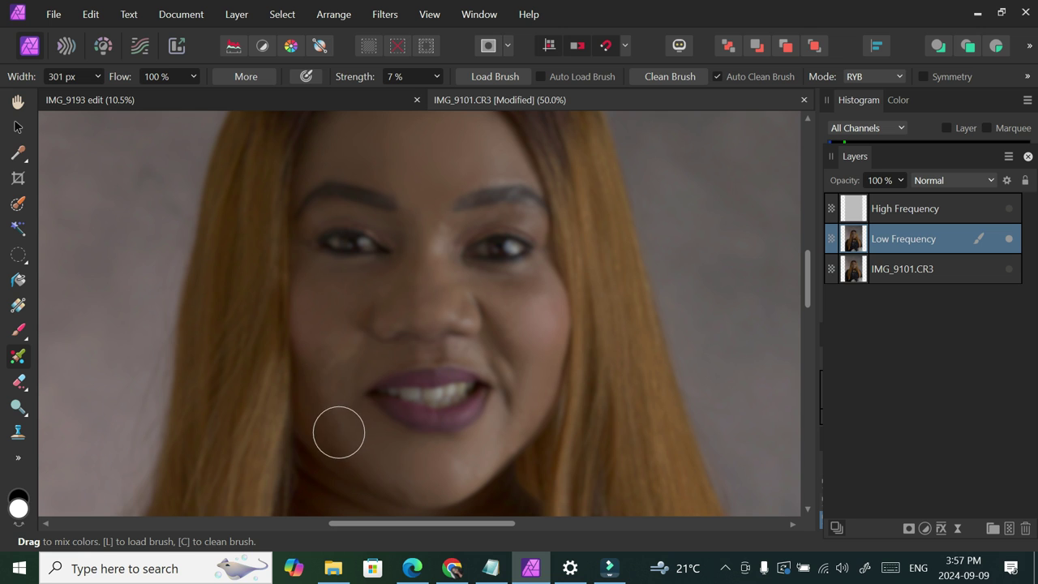
Blend the opposite cheek and the skin under the eye, reducing the brush width to 212 px
mouse_move(318, 325)
mouse_down()
mouse_move(312, 319)
mouse_move(322, 340)
mouse_move(338, 265)
mouse_move(317, 317)
mouse_move(340, 280)
mouse_up()
key(bracketleft)
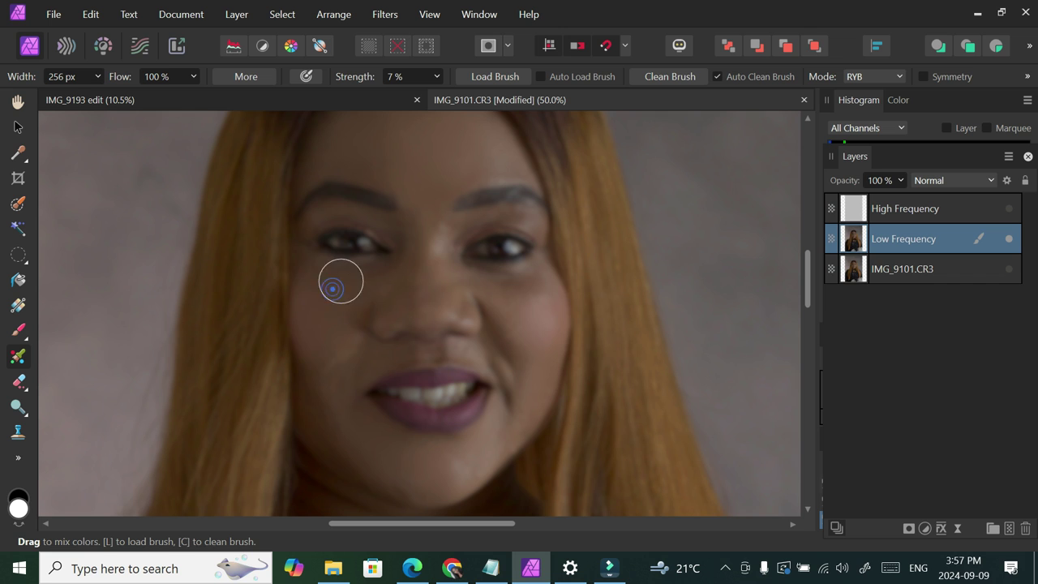
key(bracketleft)
key(bracketleft)
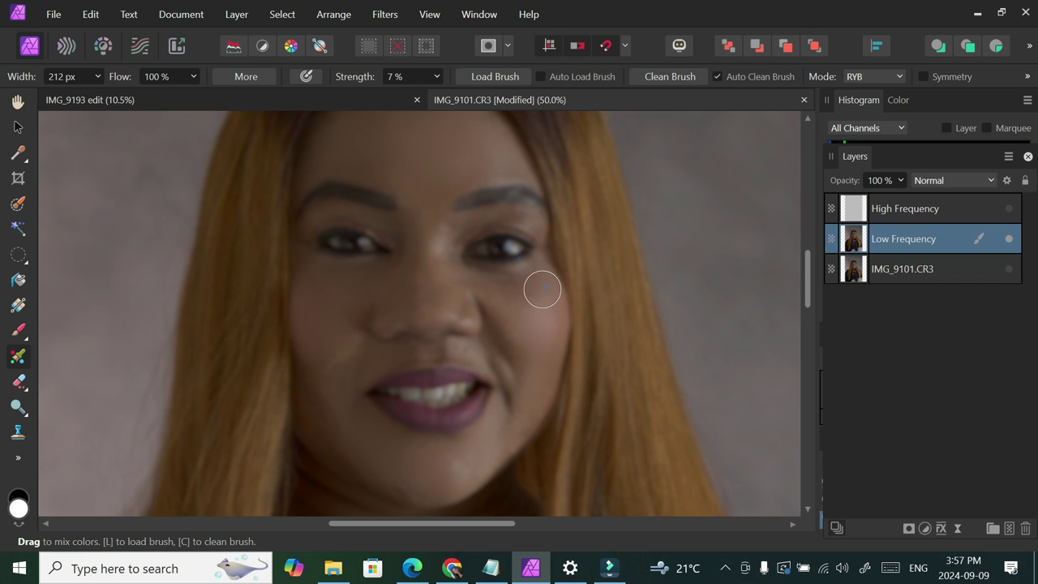
Blend the remaining uneven skin tones on the Low Frequency layer down to the neck, adjusting the brush width between strokes
key(bracketleft)
key(bracketleft)
key(bracketright)
drag(324, 213, 346, 212)
key(bracketright)
click(406, 229)
key(bracketright)
click(432, 201)
click(407, 233)
click(314, 224)
click(440, 214)
key(bracketright)
key(bracketright)
click(349, 374)
key(bracketleft)
click(396, 350)
key(bracketleft)
click(468, 351)
key(bracketleft)
key(bracketright)
key(bracketright)
key(bracketright)
key(bracketright)
key(bracketright)
key(bracketright)
key(bracketright)
key(bracketright)
scroll(325, 381, down, 3)
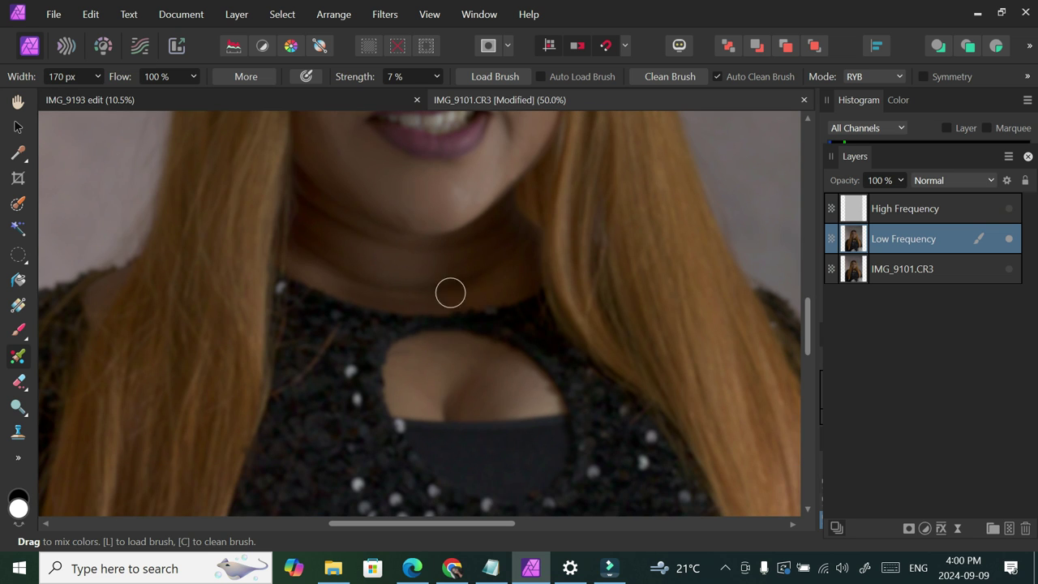
Show the High Frequency layer and inspect the smoothed face and neck with the skin texture restored
drag(806, 326, 809, 277)
key(ctrl+minus)
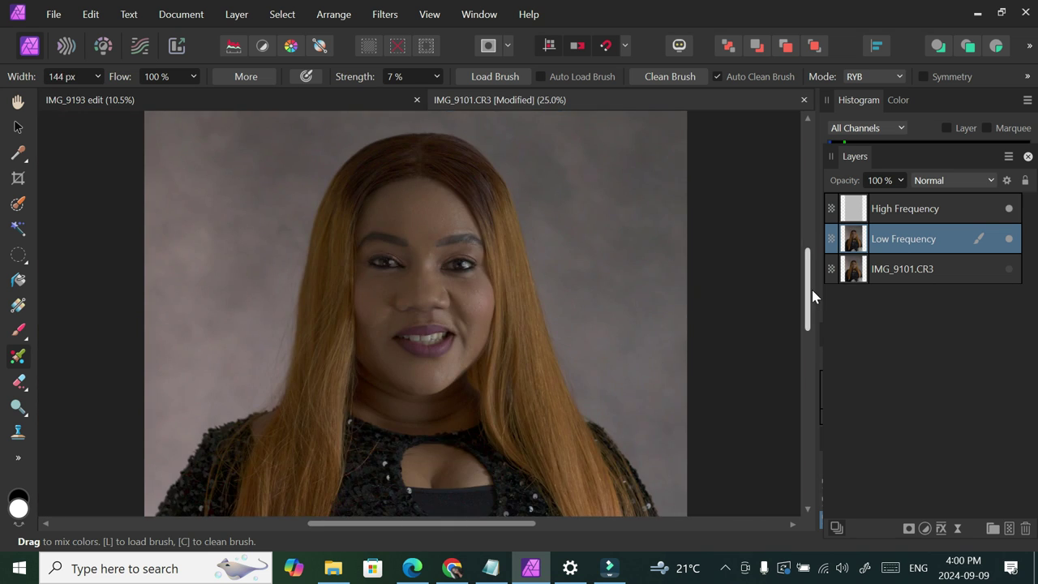
key(bracketright)
key(ctrl+plus)
drag(808, 290, 808, 284)
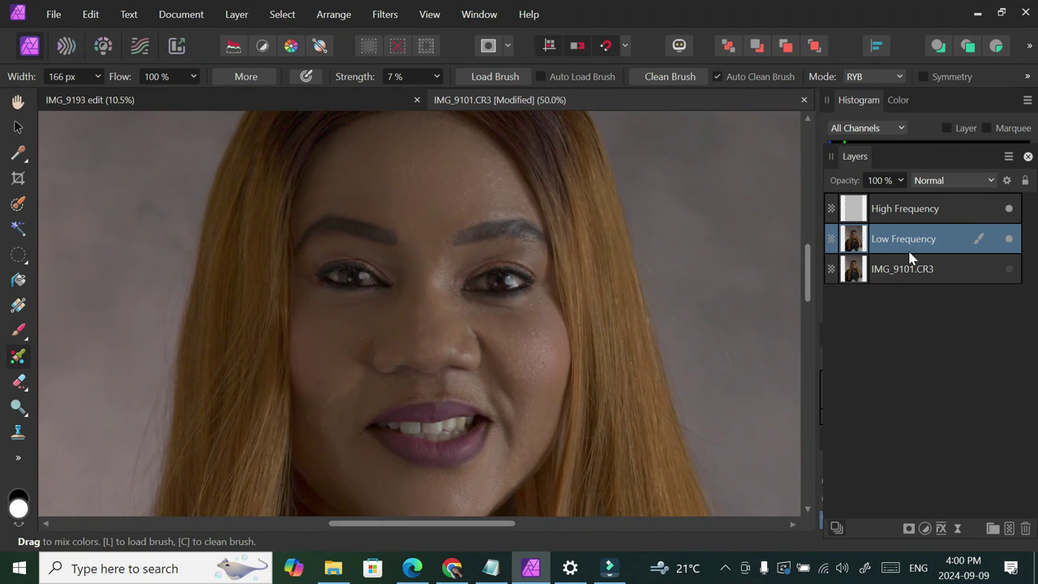
scroll(574, 292, left, 1)
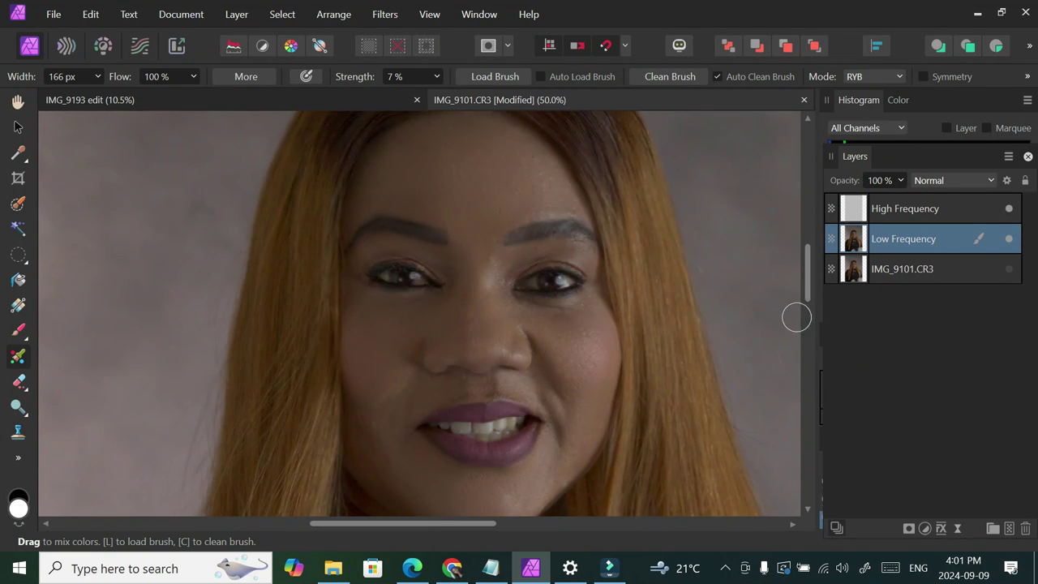
scroll(809, 322, down, 2)
drag(809, 322, 810, 283)
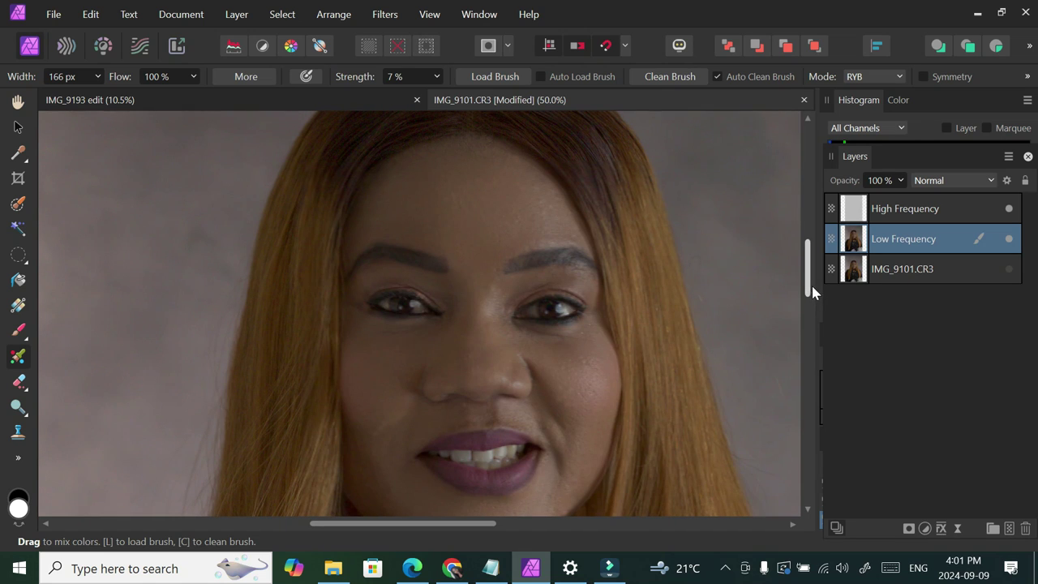
Retouch the High Frequency layer's skin texture around the chin using a 69 px Clone Brush in Normal mode
click(960, 217)
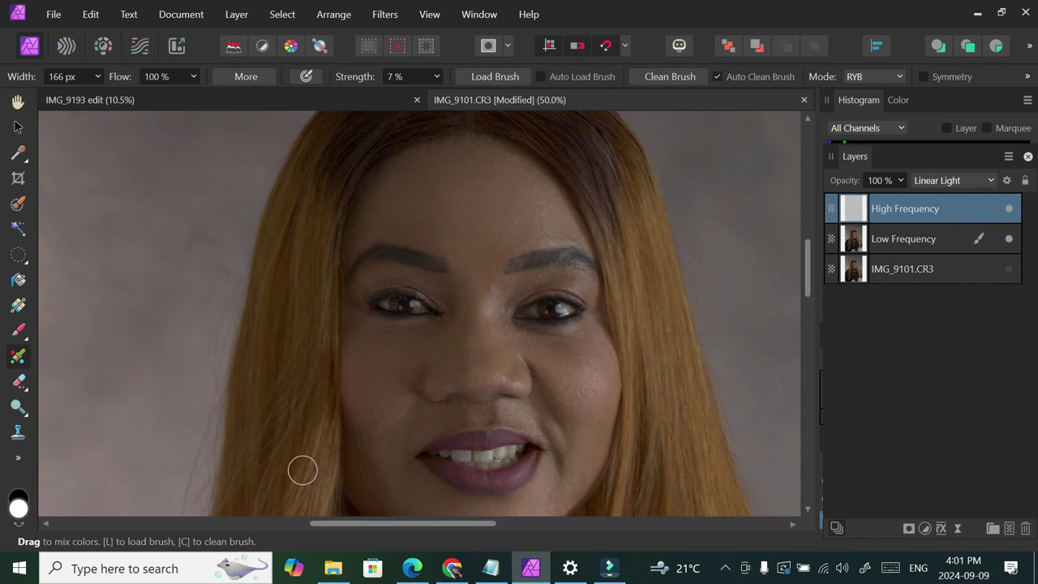
click(18, 431)
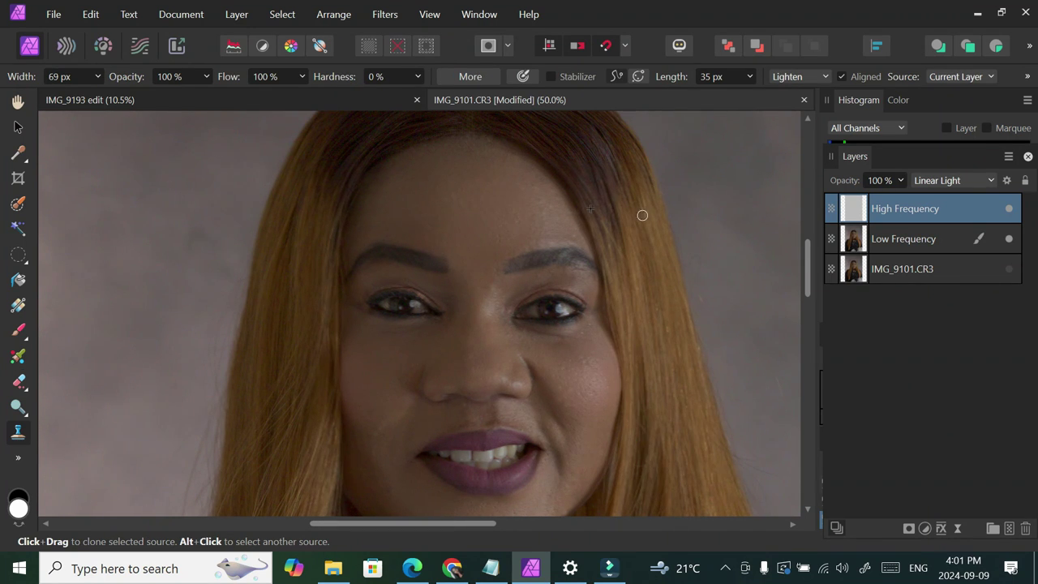
drag(809, 258, 820, 342)
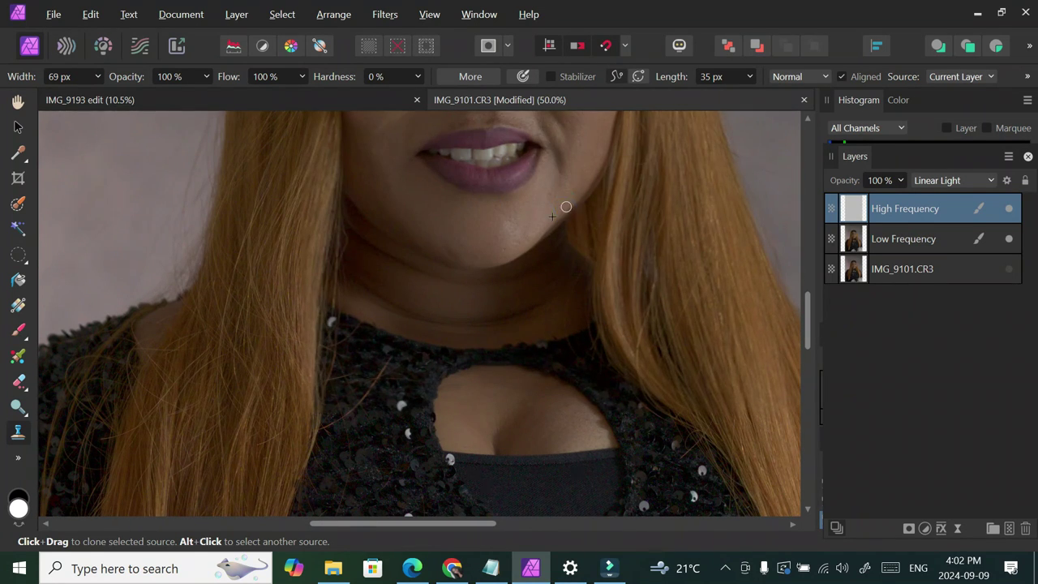
drag(806, 320, 798, 287)
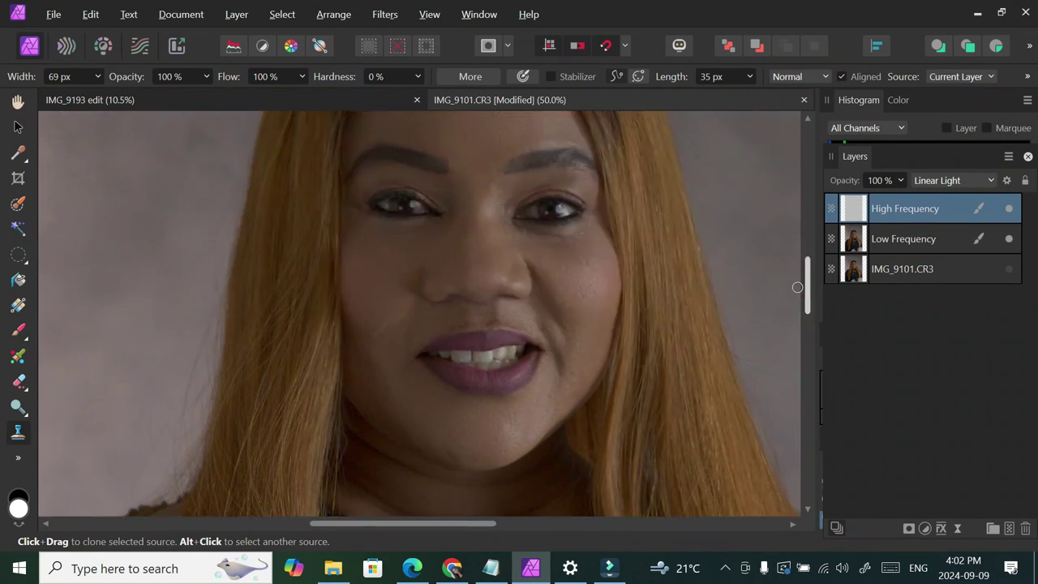
Clone clean skin texture over the rough spots on the cheeks and around the nose on the High Frequency layer
key(ctrl+plus)
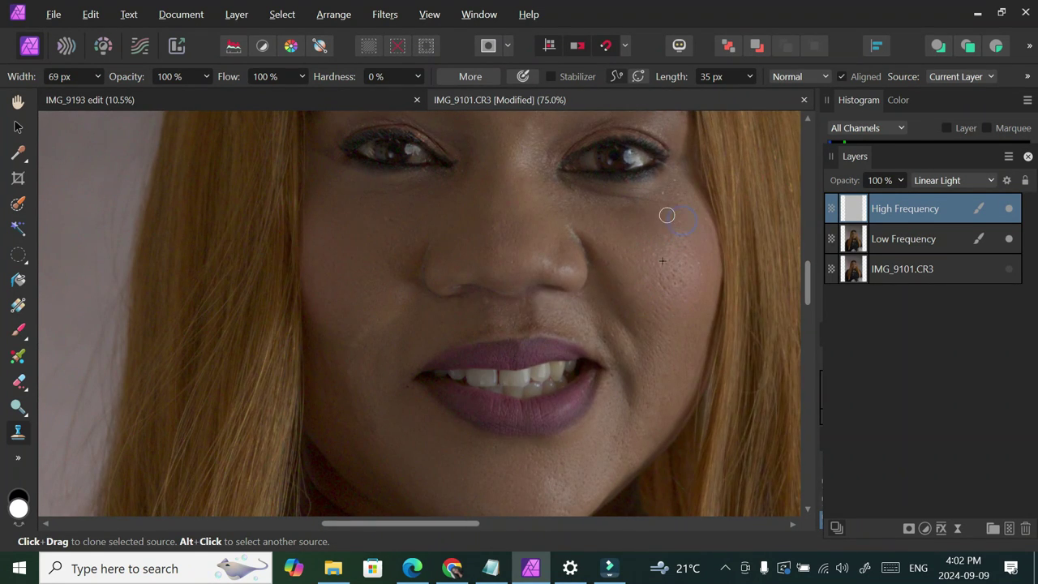
click(484, 300)
click(357, 352)
click(393, 321)
click(325, 355)
Clone out the bumpy texture on the forehead and continue down to the shiny cheek on the High Frequency layer
scroll(595, 341, up, 3)
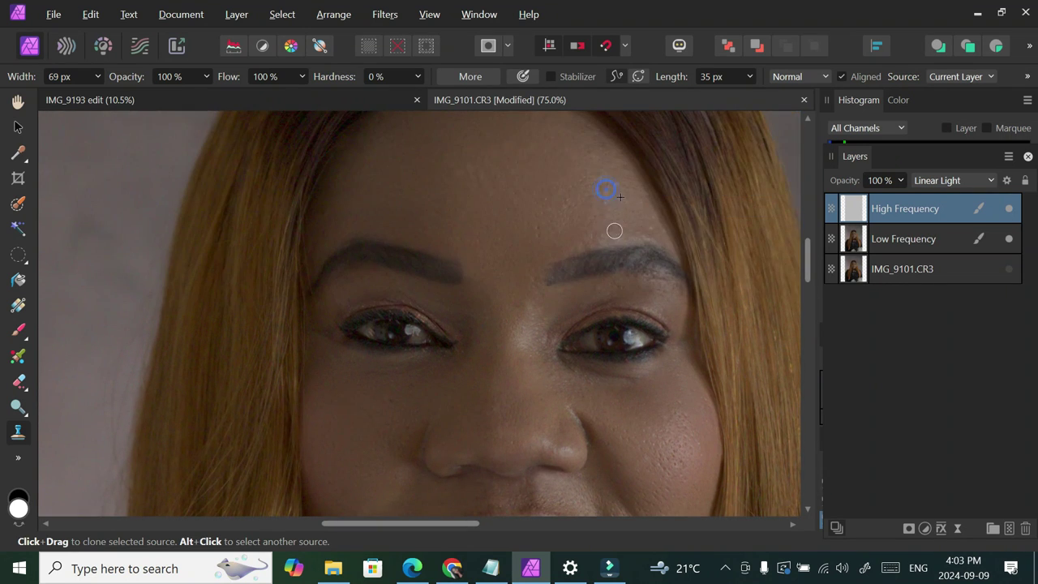
scroll(601, 146, up, 2)
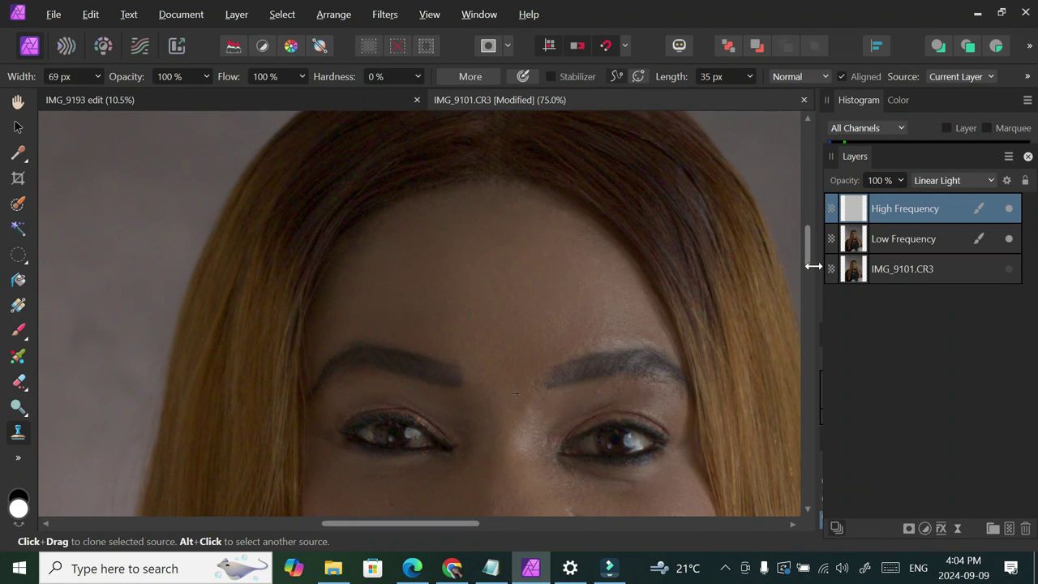
scroll(812, 265, down, 3)
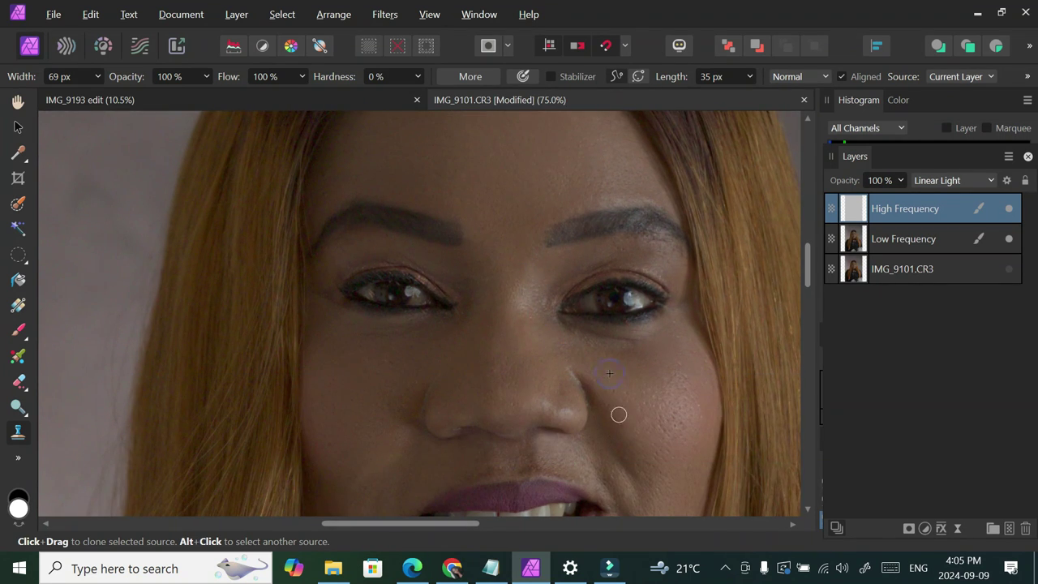
Group the High Frequency and Low Frequency layers together
scroll(808, 283, down, 3)
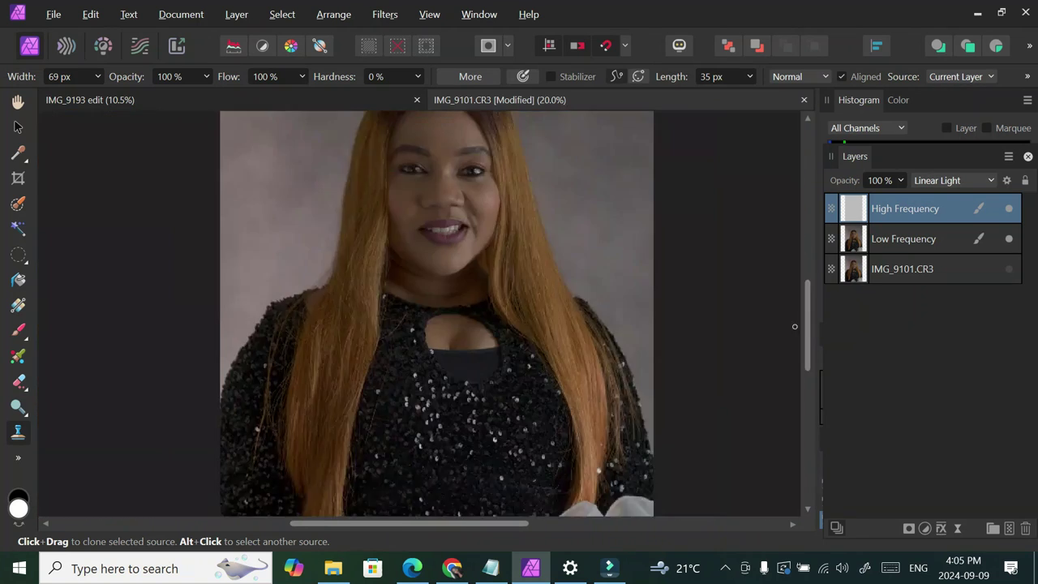
scroll(808, 323, down, 2)
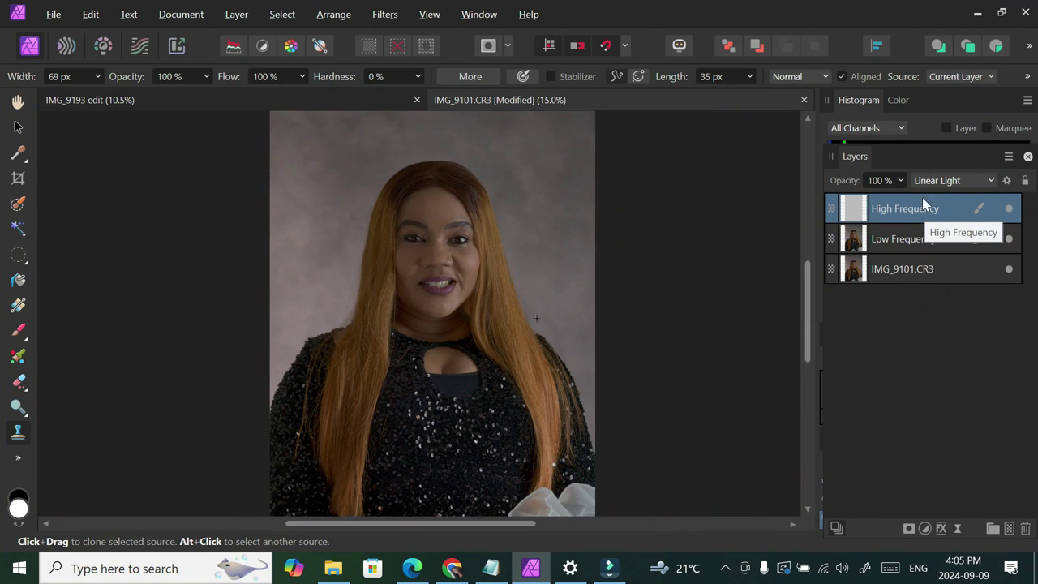
shift+click(906, 247)
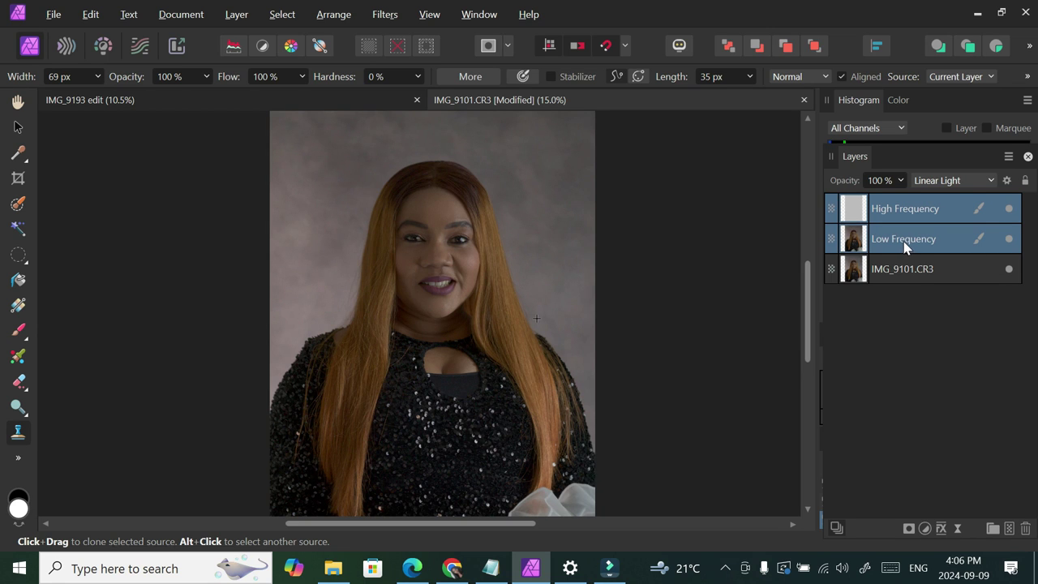
key(ctrl+g)
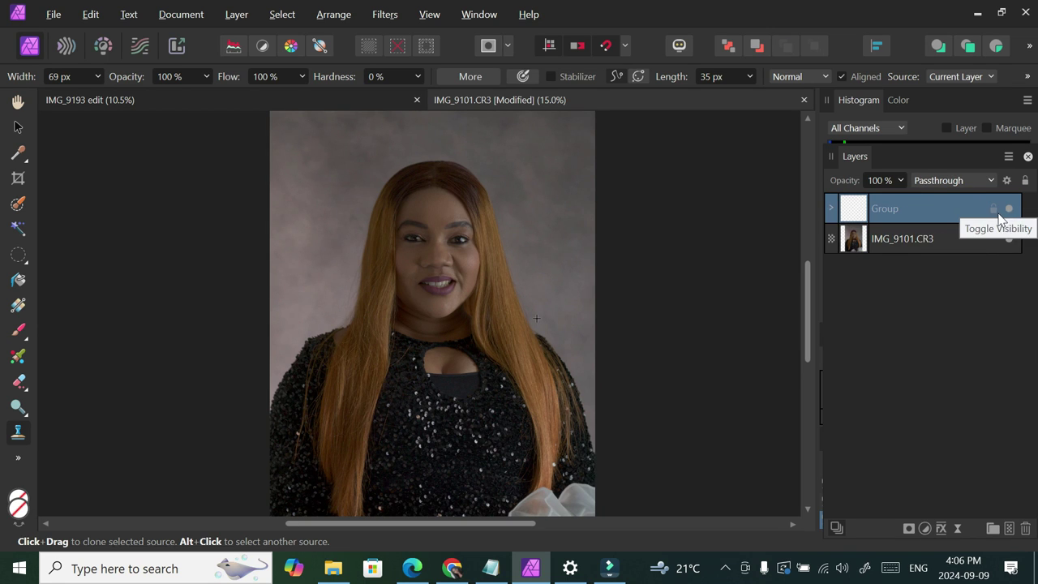
Compare the face before and after retouching by toggling the visibility of the frequency layers' group
key(ctrl+plus)
key(ctrl+plus)
key(ctrl+plus)
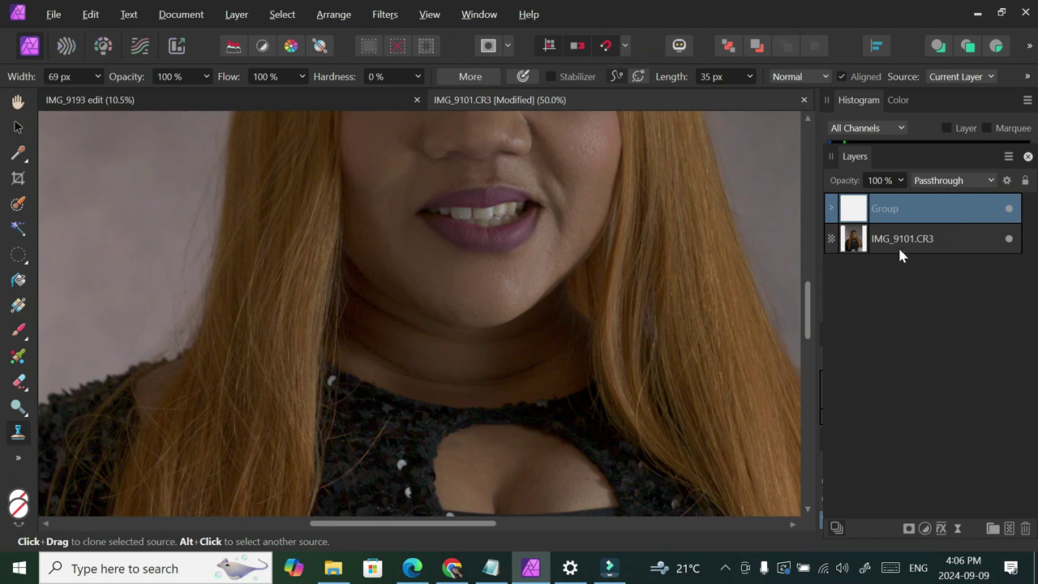
drag(806, 313, 806, 278)
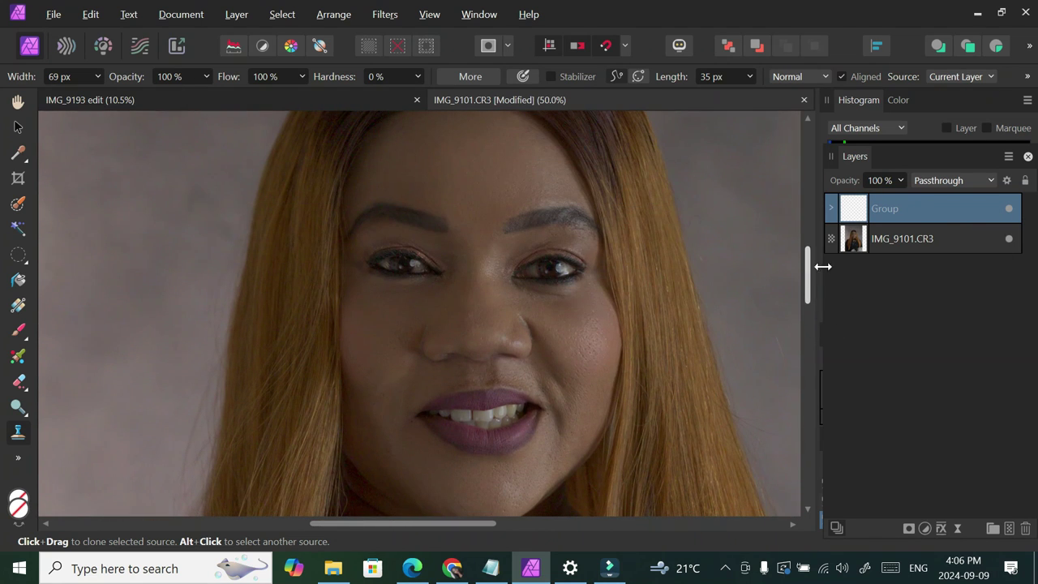
click(1009, 208)
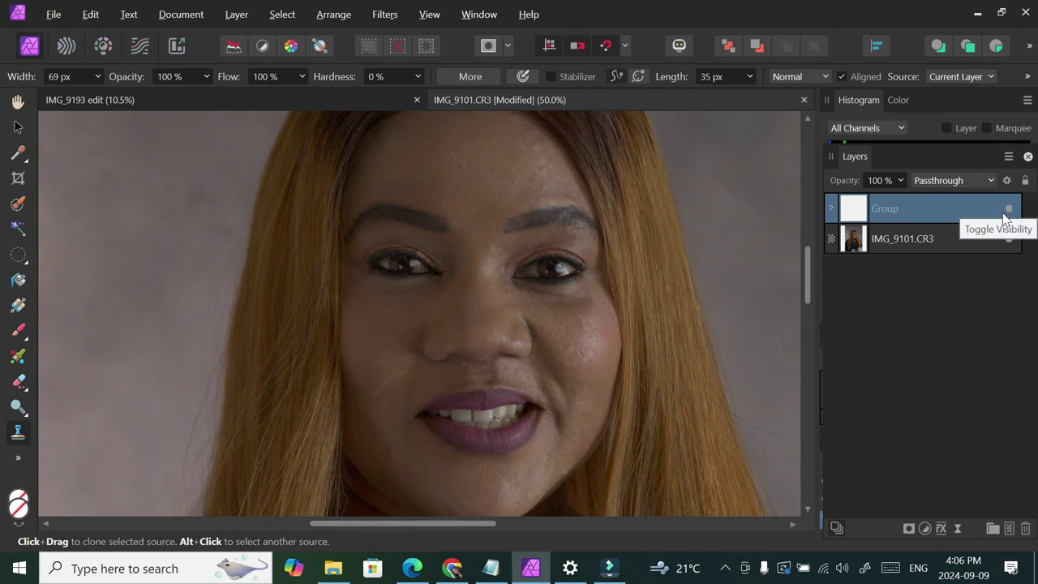
click(1004, 214)
click(1004, 215)
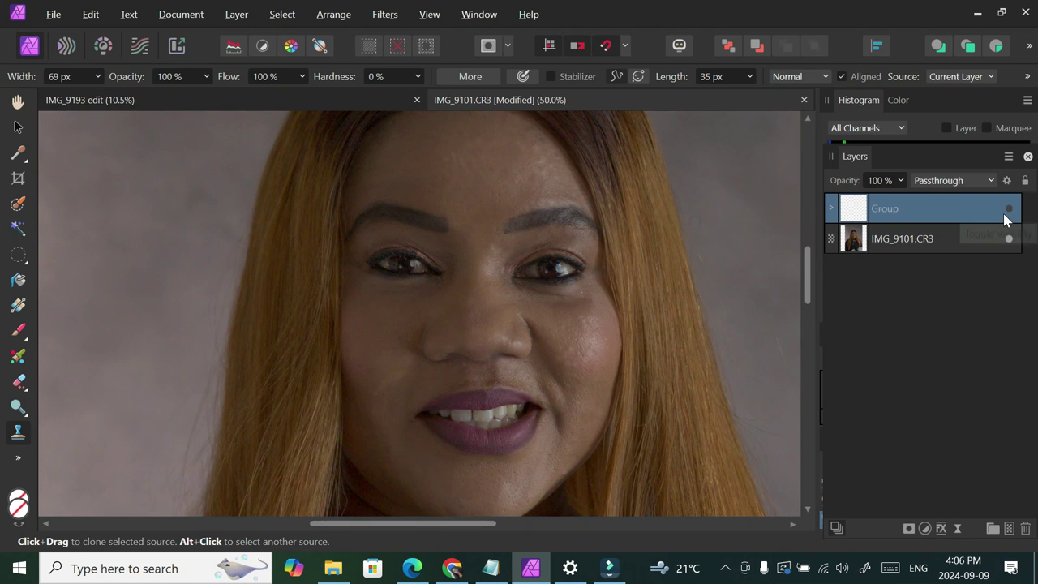
click(1004, 219)
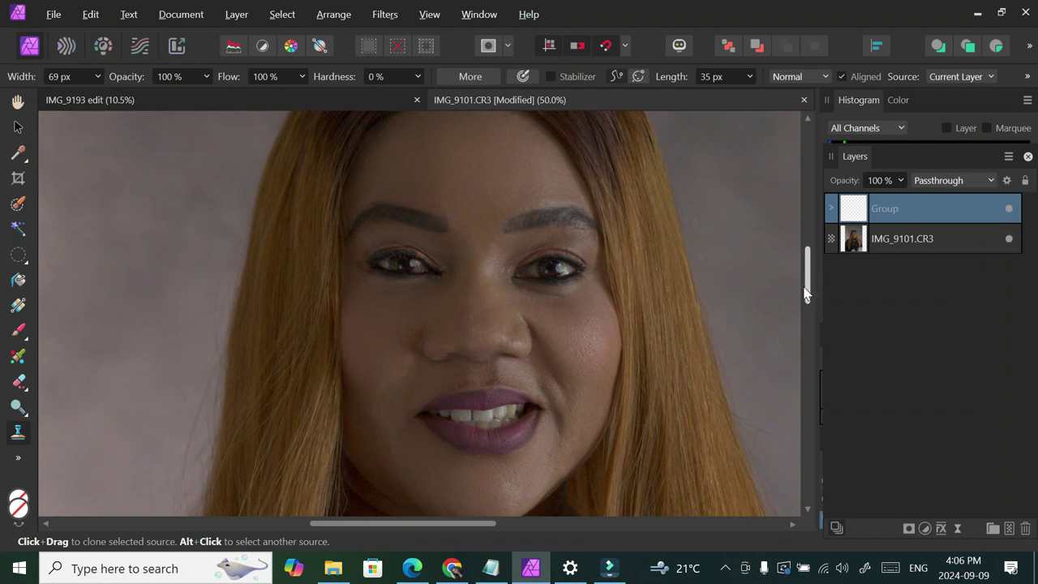
mouse_move(806, 289)
mouse_down()
mouse_move(809, 275)
mouse_move(806, 313)
mouse_move(806, 304)
mouse_up()
key(ctrl+minus)
key(ctrl+minus)
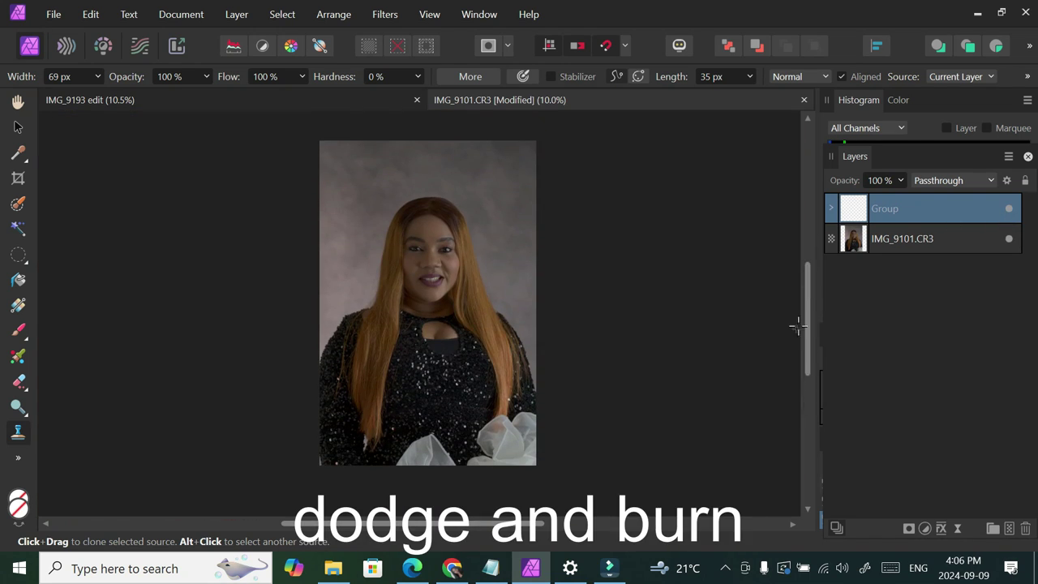
Add a Curves adjustment above the group and raise the midtones to brighten the portrait
click(924, 527)
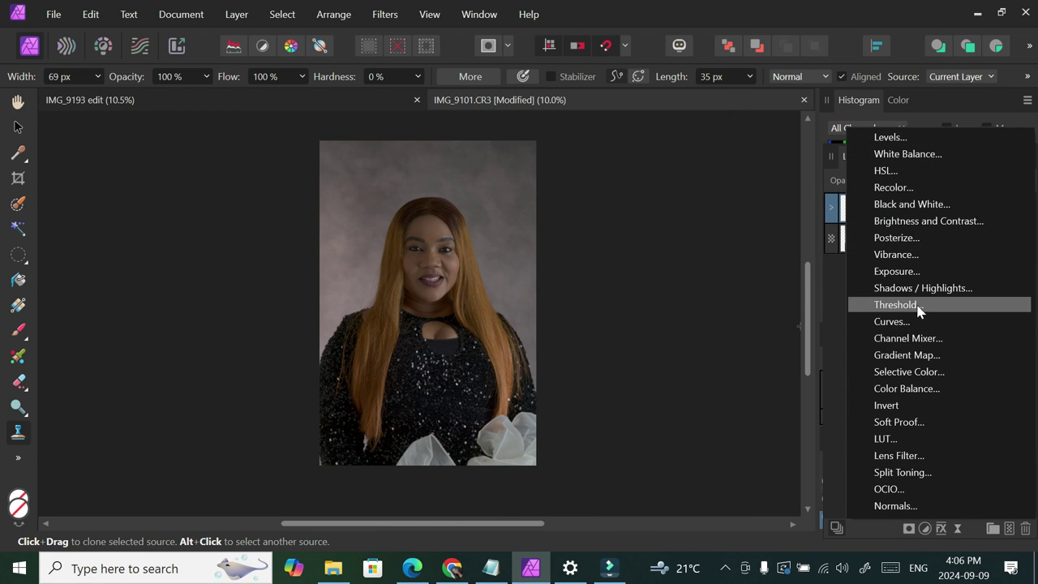
click(892, 321)
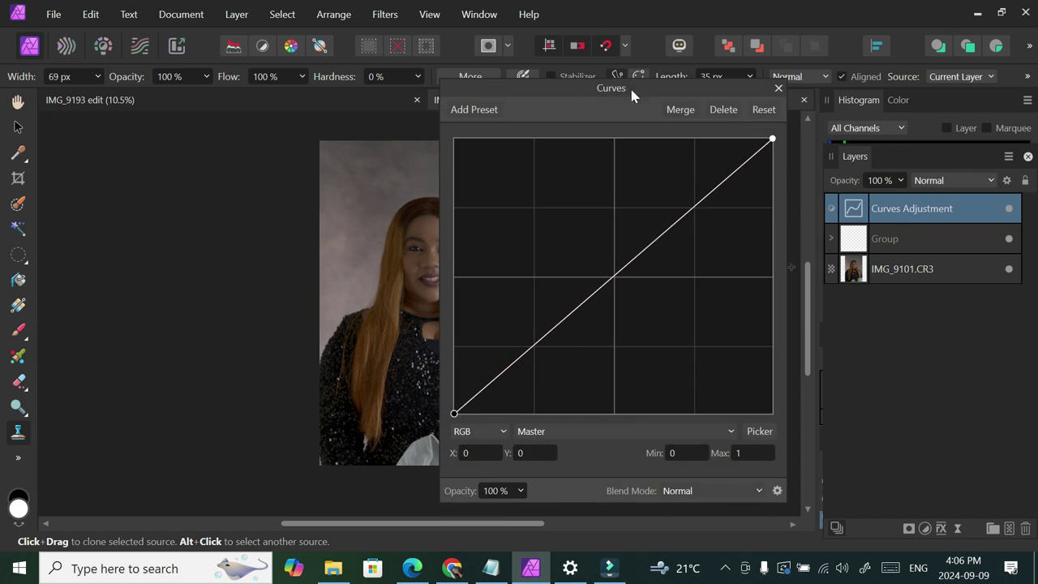
drag(633, 92, 765, 69)
drag(743, 249, 721, 225)
click(909, 61)
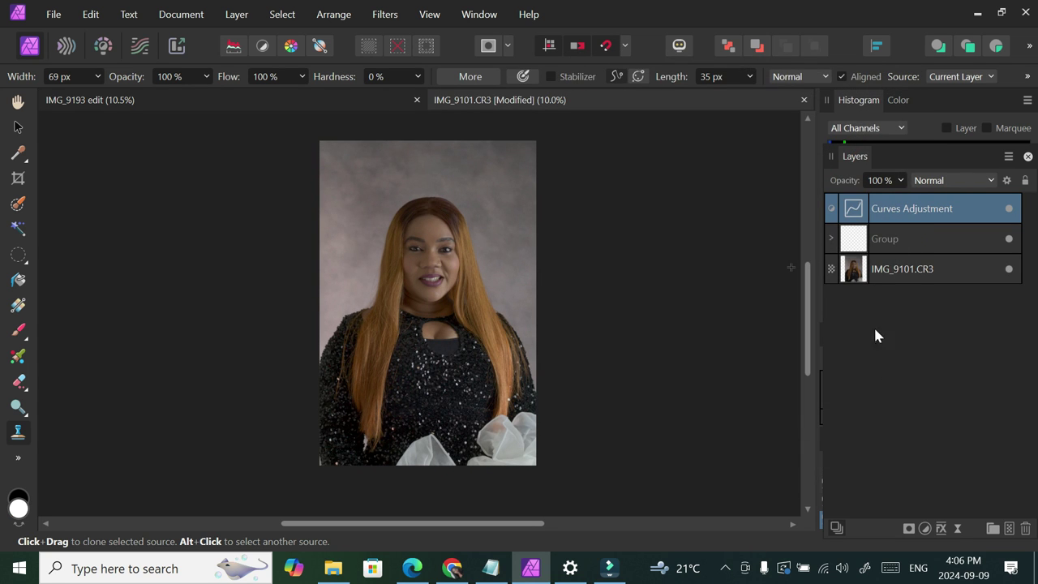
Add a second Curves adjustment and lower the midtones slightly, placing a curve point at about X 0.527, Y 0.477
click(924, 529)
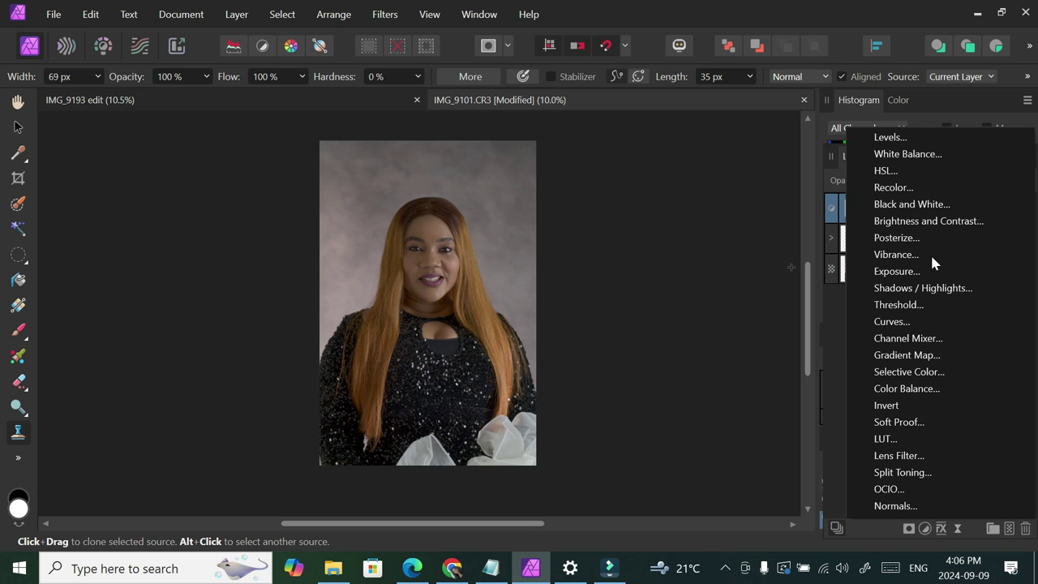
click(912, 323)
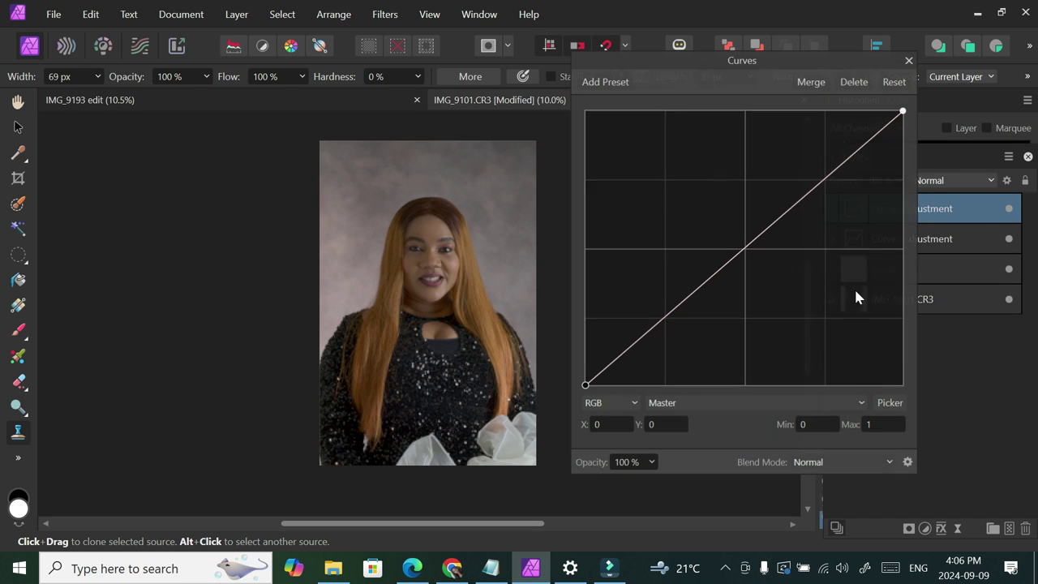
drag(747, 248, 753, 255)
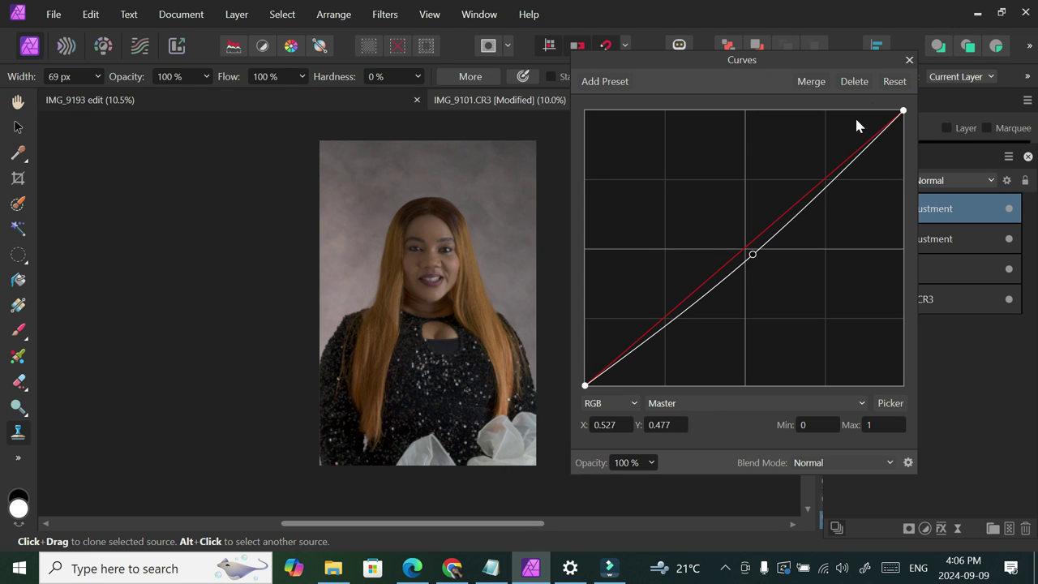
click(907, 61)
Rename the darkening Curves layer as burn and the brightening Curves layer as dodge
double_click(906, 209)
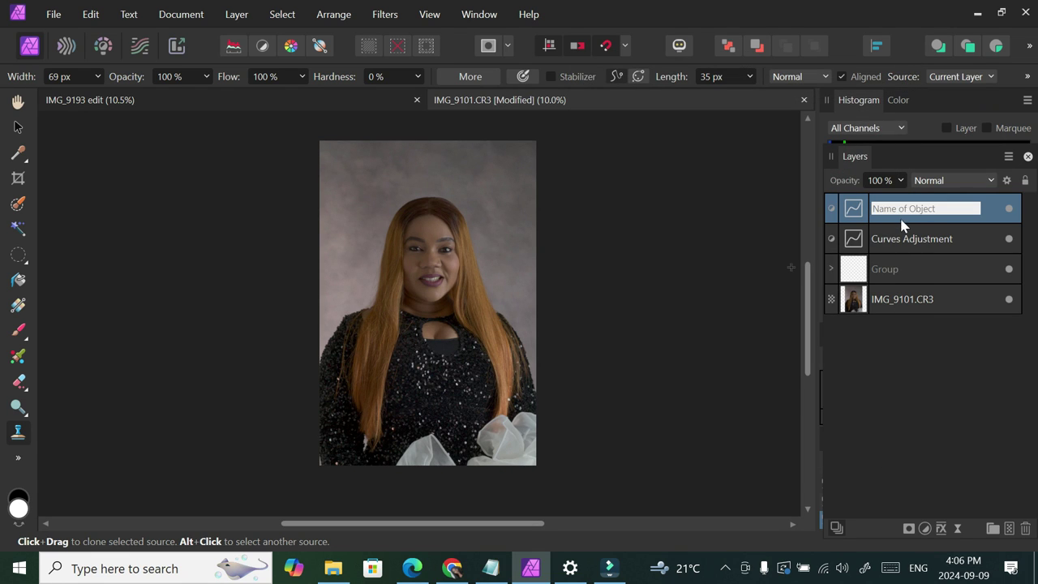
text(burn)
click(898, 247)
double_click(900, 245)
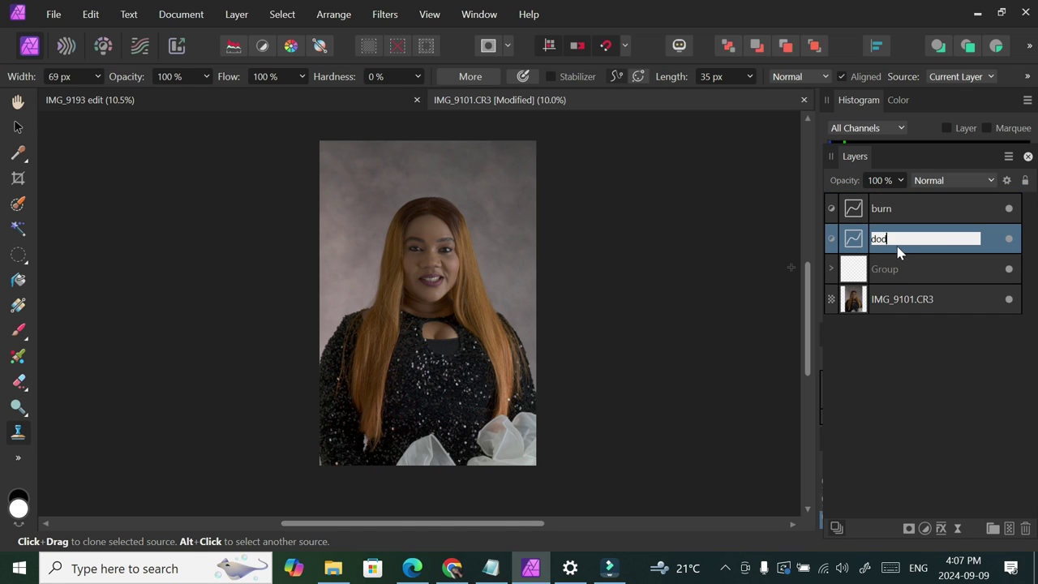
key(Return)
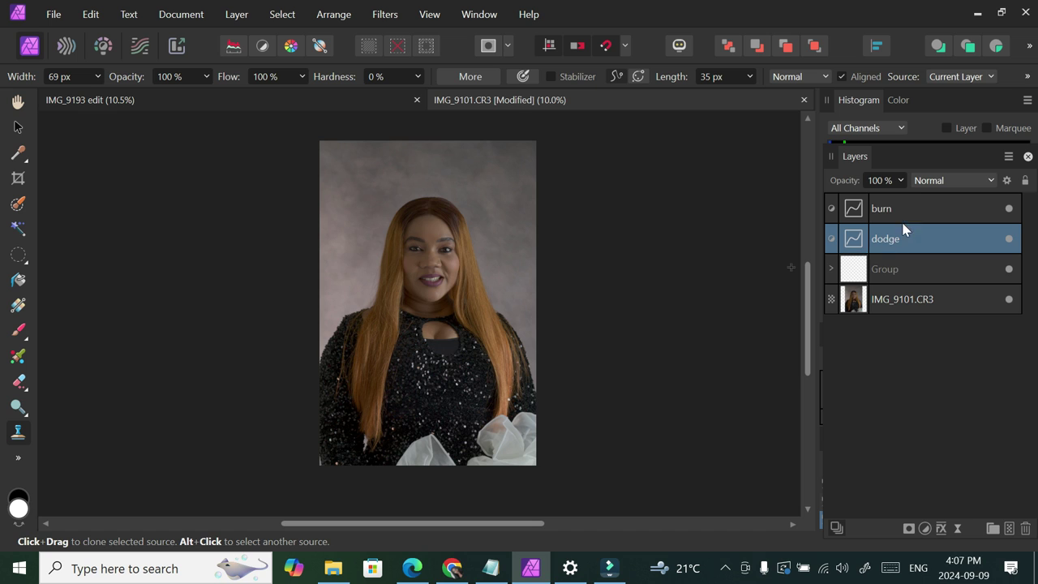
Add a black mask to both the dodge and the burn Curves layers
click(908, 527)
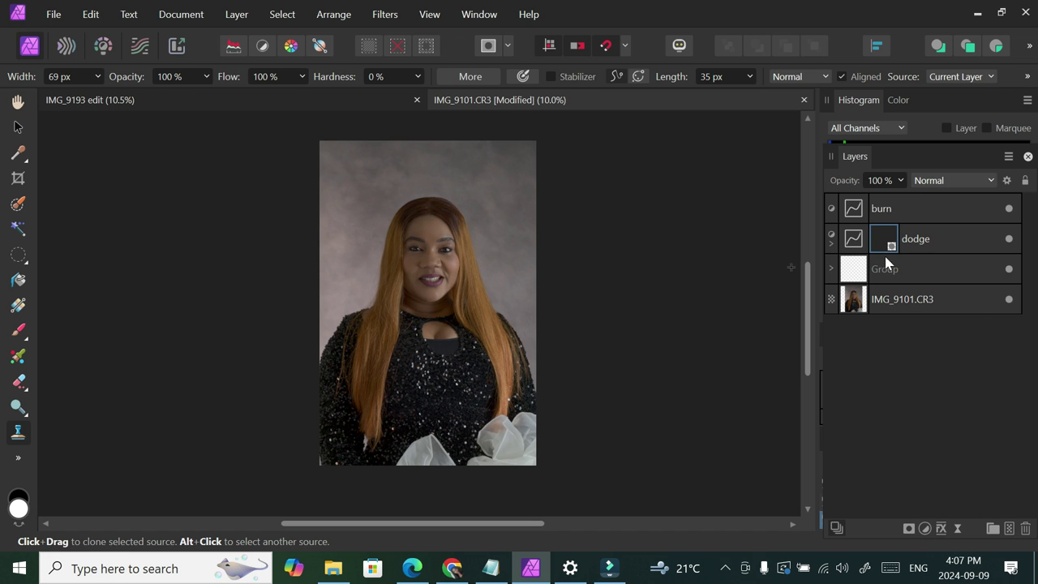
click(908, 530)
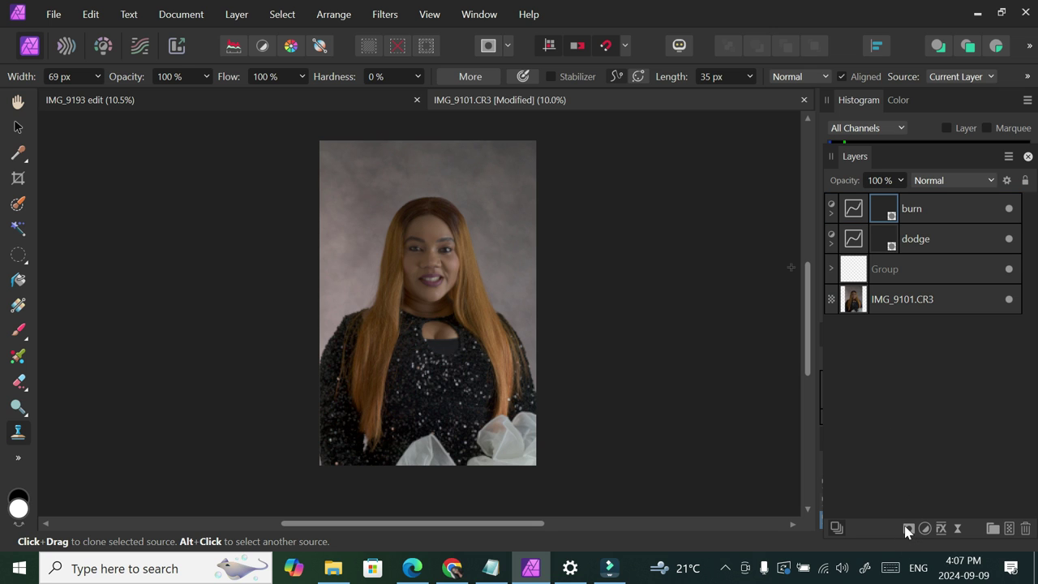
click(883, 238)
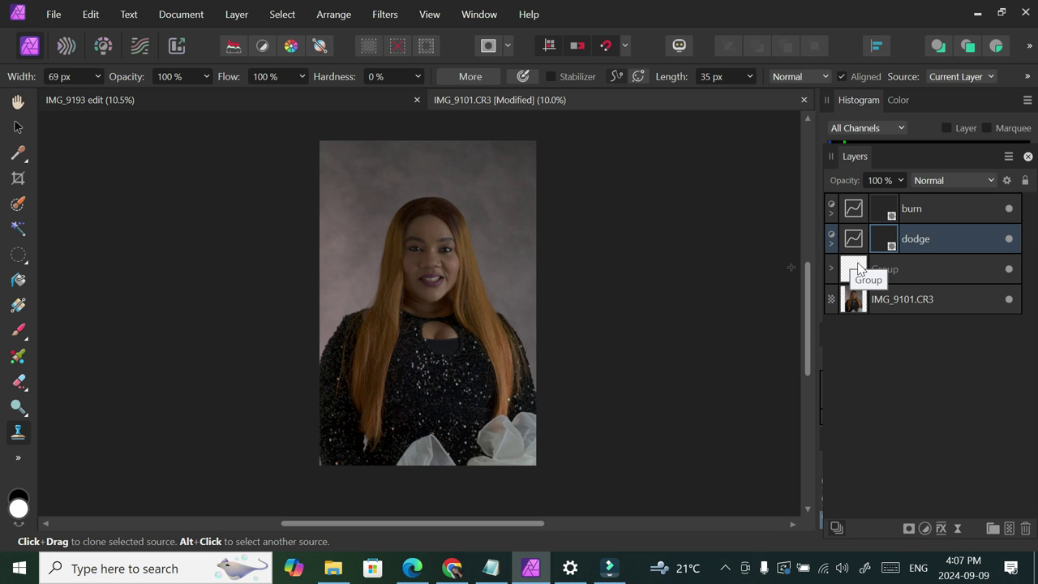
Select the burn layer's mask and activate the Paint Brush with 97 px width, 2% flow and 0% hardness
click(879, 212)
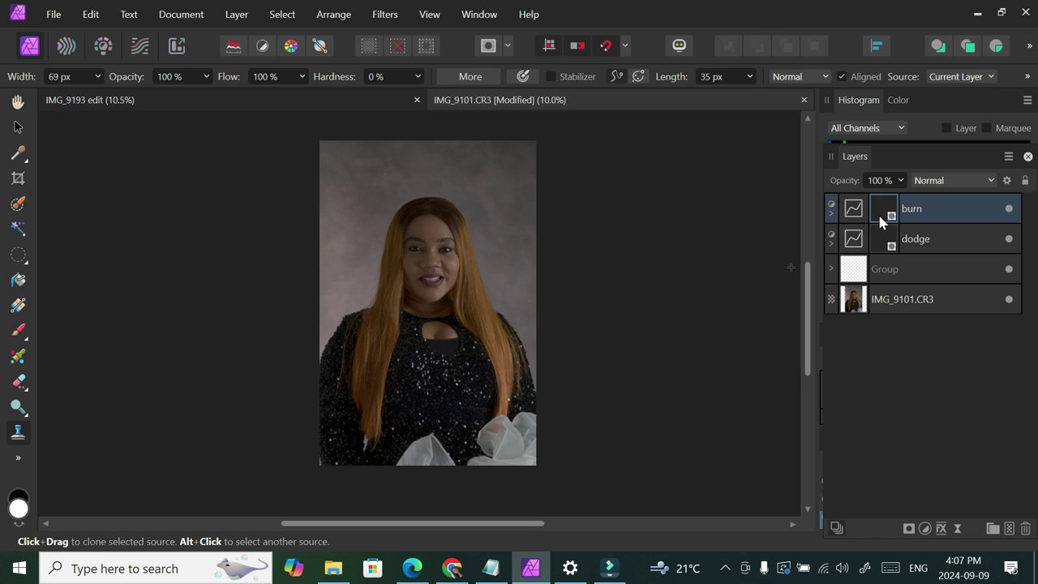
scroll(807, 267, down, 1)
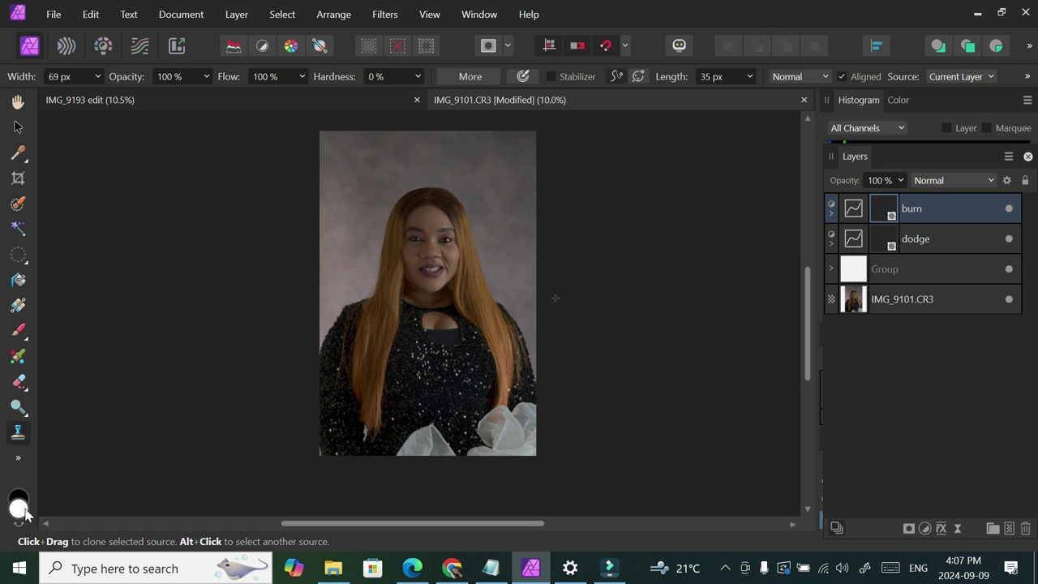
right_click(20, 338)
click(49, 333)
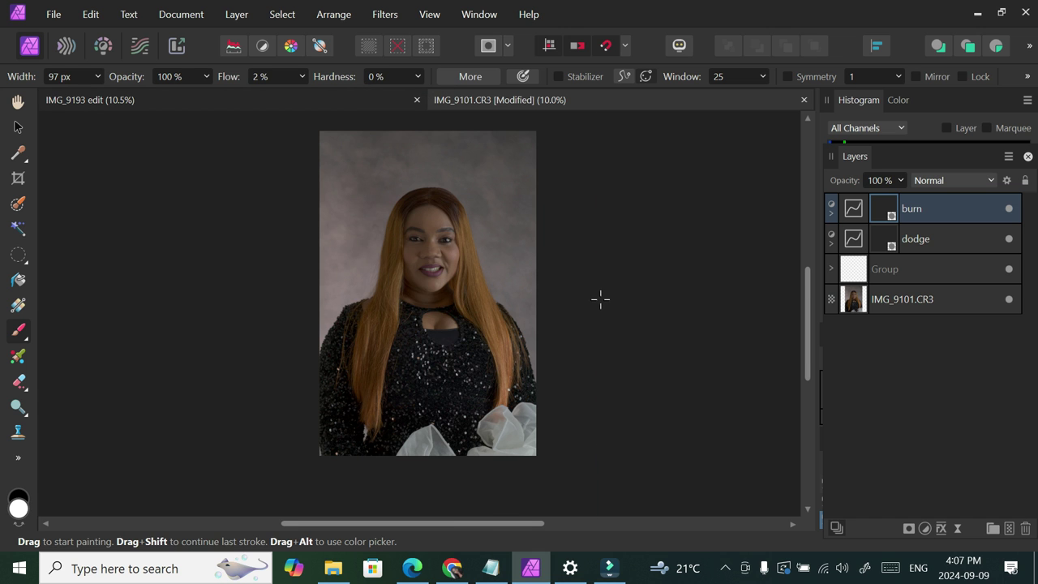
Hide the group containing the frequency layers and rename it as frequency sep
key(ctrl+plus)
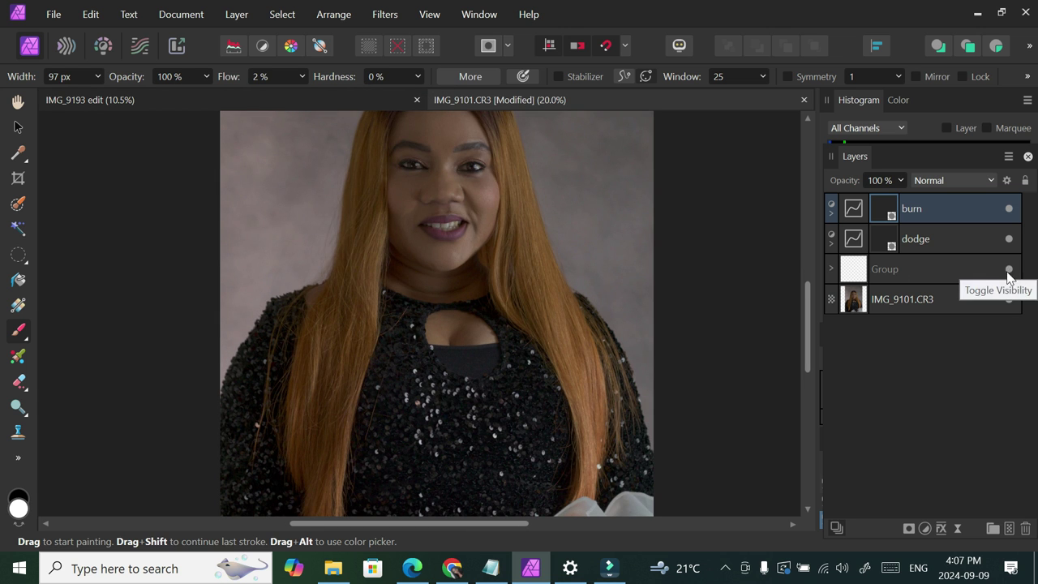
click(1009, 274)
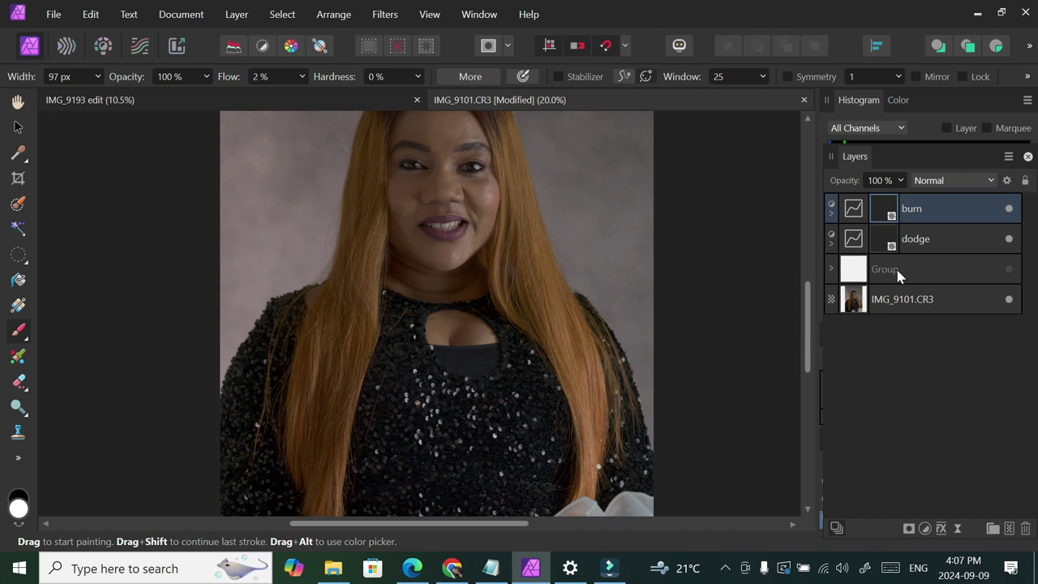
click(897, 276)
double_click(896, 275)
key(BackSpace)
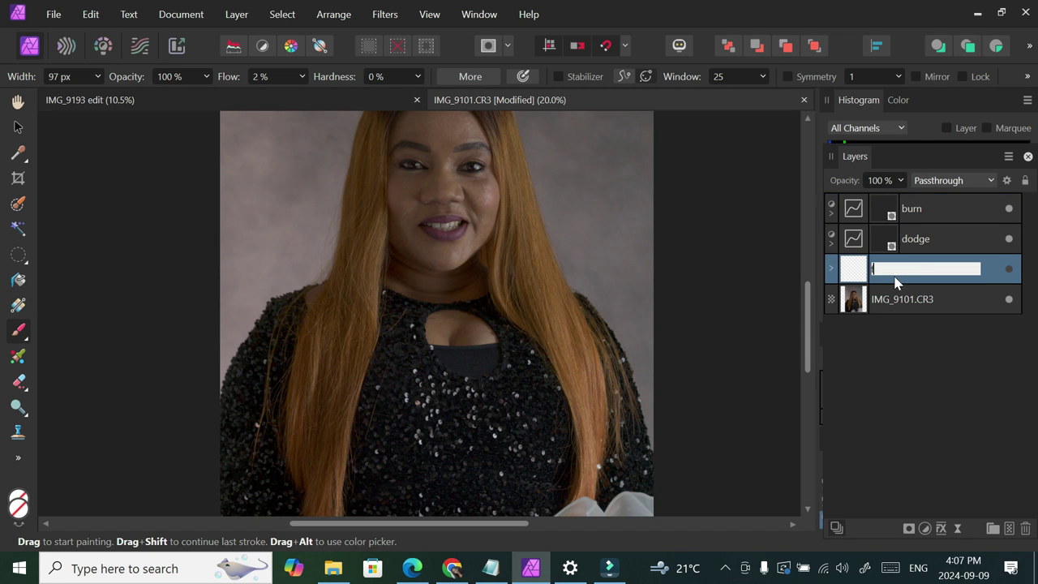
text(frequency sep)
key(Return)
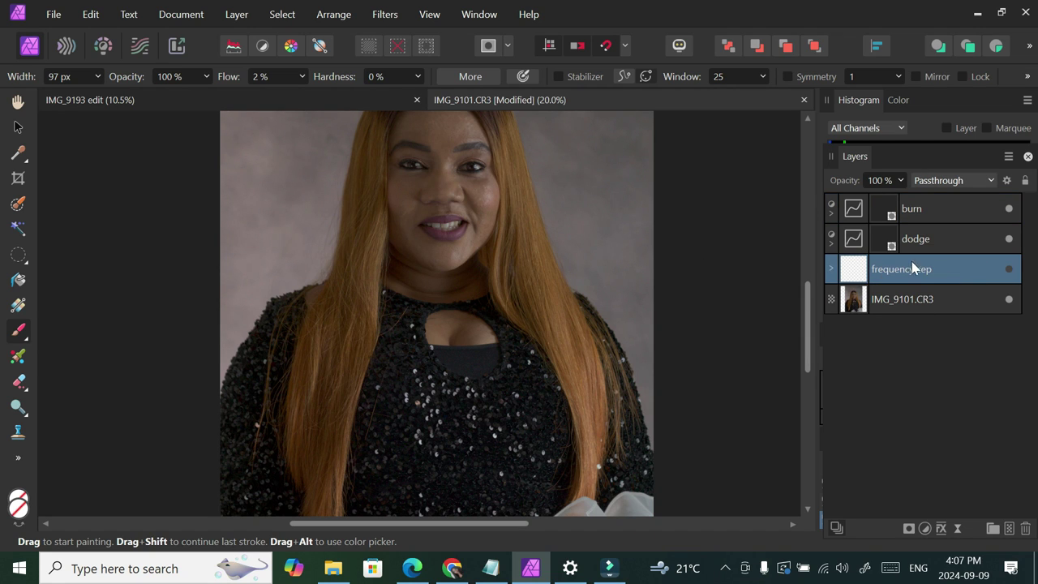
Add a Black & White adjustment above the burn layer and lower its red value slightly
scroll(802, 320, up, 2)
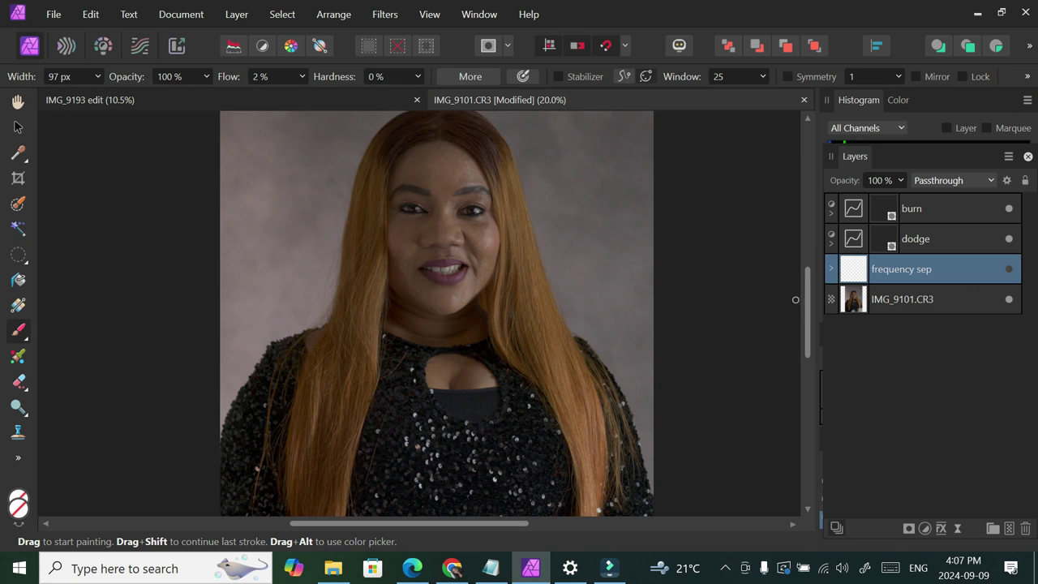
scroll(795, 303, up, 1)
scroll(803, 321, up, 3)
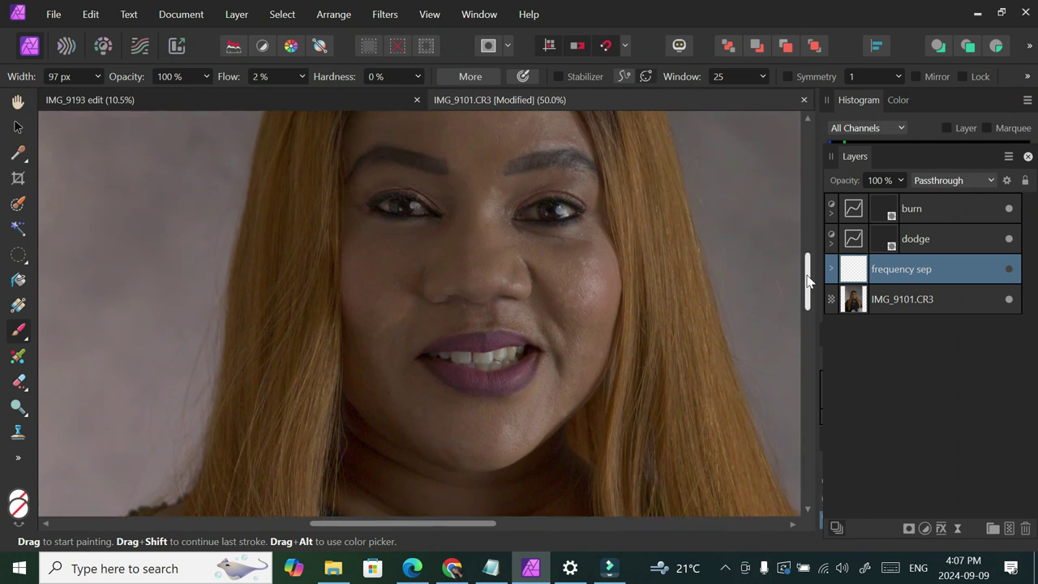
click(938, 208)
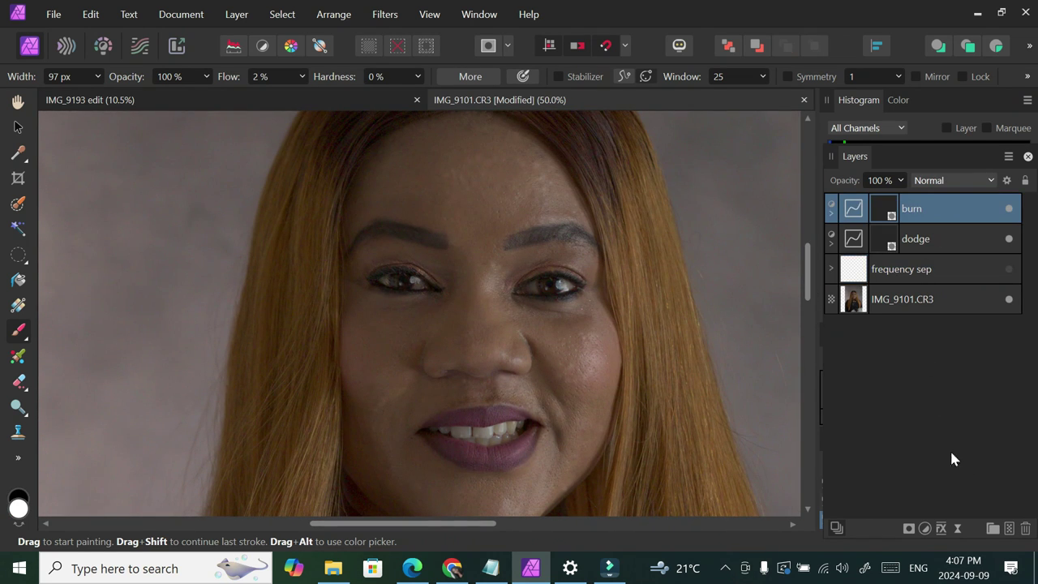
click(925, 528)
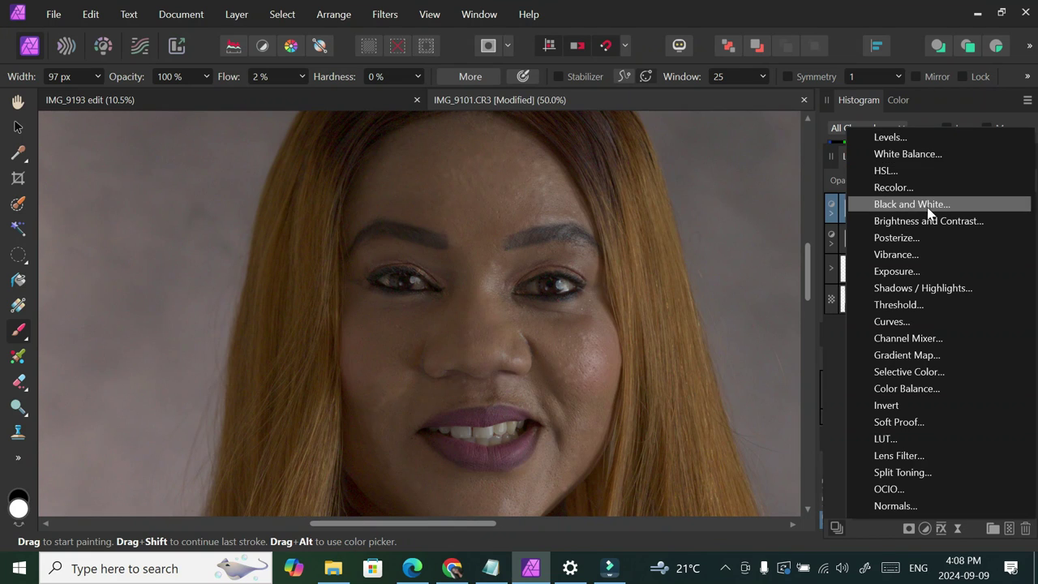
click(924, 203)
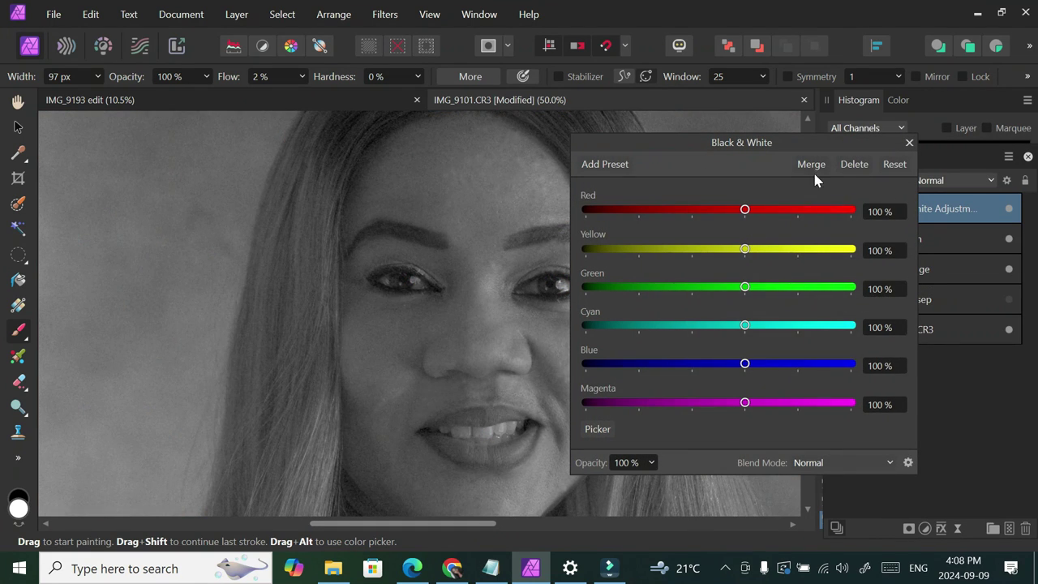
drag(744, 210, 740, 212)
click(909, 143)
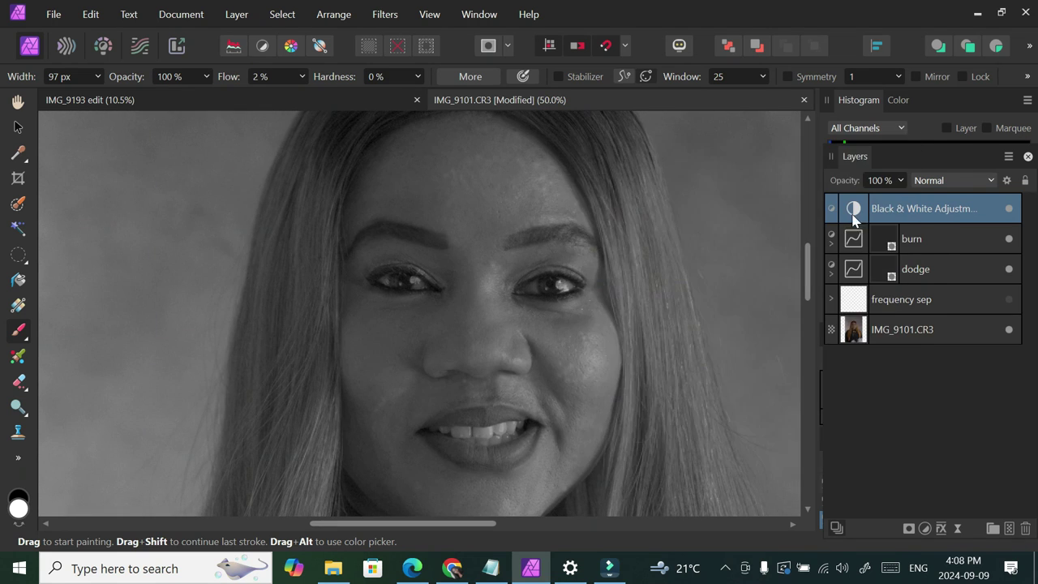
Lower the red value of the Black & White adjustment slightly further
mouse_move(809, 270)
mouse_down()
mouse_move(813, 279)
mouse_move(810, 271)
mouse_up()
click(853, 208)
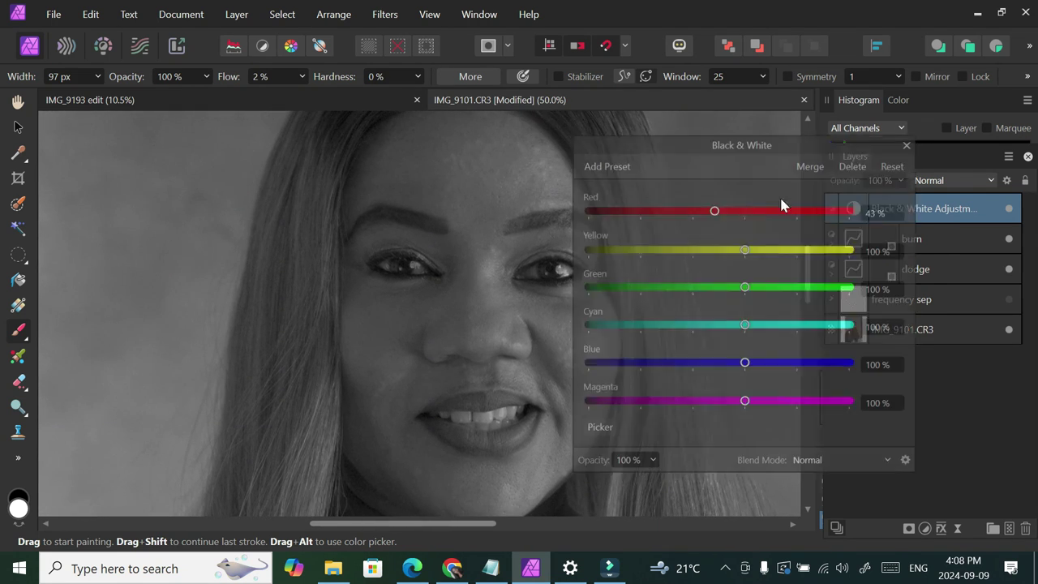
mouse_move(713, 209)
mouse_down()
mouse_move(674, 209)
mouse_move(711, 210)
mouse_up()
click(908, 143)
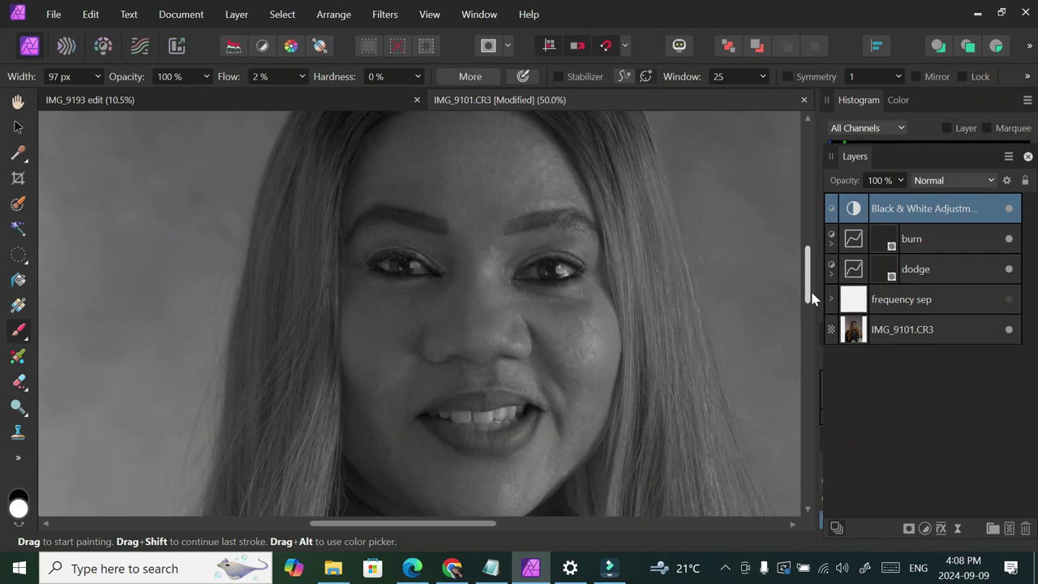
drag(815, 295, 809, 280)
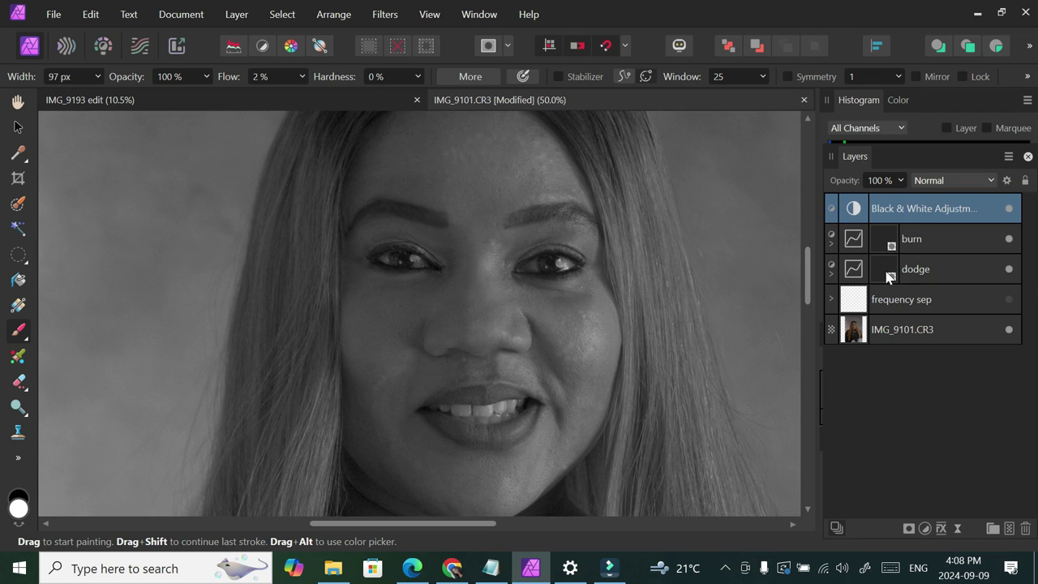
Select the dodge layer's mask, set the brush flow to 3%, and paint over both eyes to brighten them
click(882, 270)
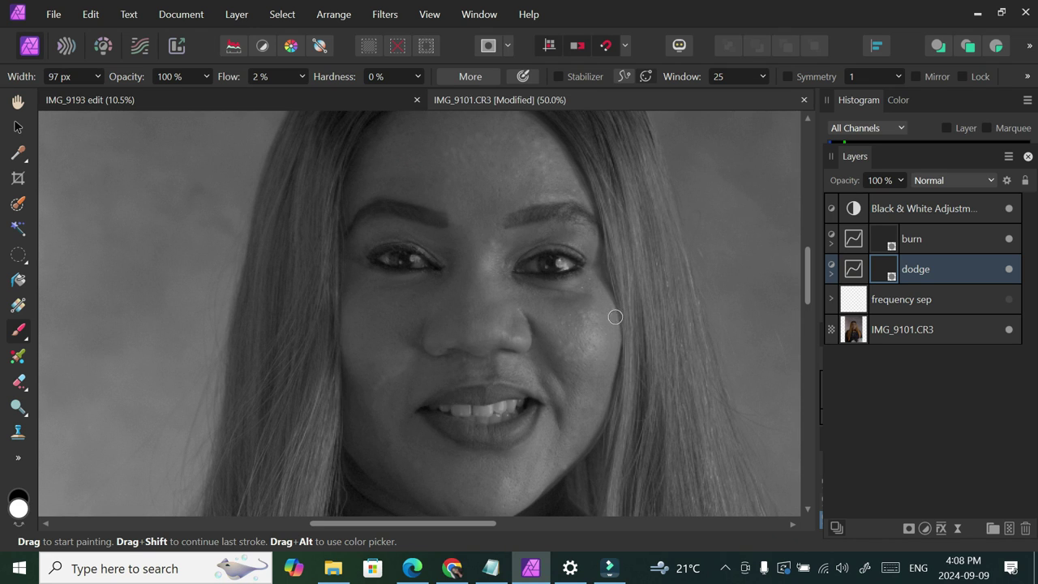
click(302, 76)
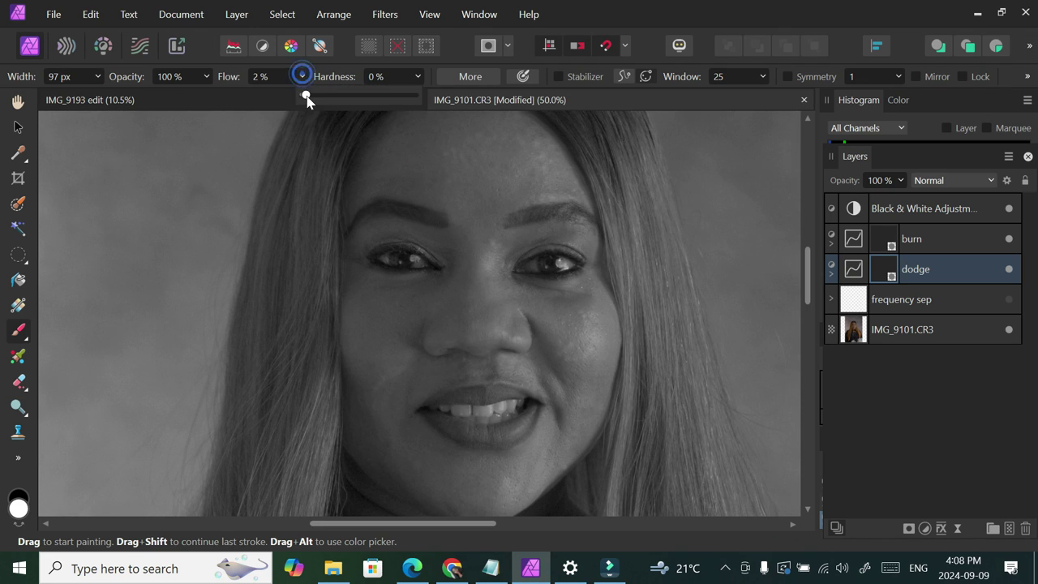
drag(301, 95, 308, 99)
click(554, 268)
click(567, 263)
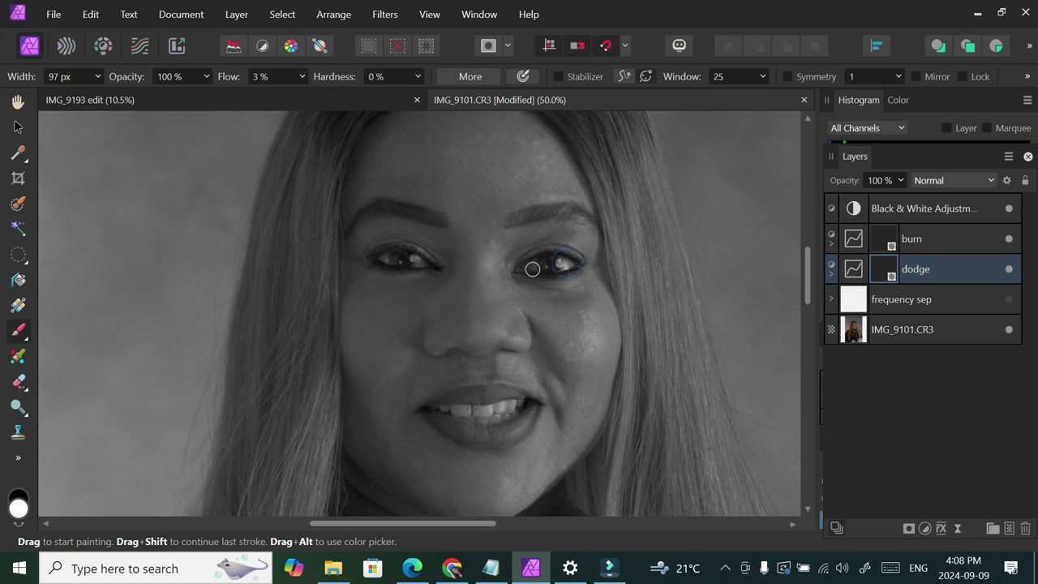
drag(535, 264, 571, 263)
click(572, 264)
click(403, 263)
Enlarge the brush to 325 px and paint the cheeks, chin and under-eye area on the dodge mask
key(bracketright)
key(bracketright)
key(bracketright)
key(bracketright)
mouse_move(587, 295)
mouse_down()
mouse_move(599, 343)
mouse_move(600, 307)
mouse_move(592, 354)
mouse_up()
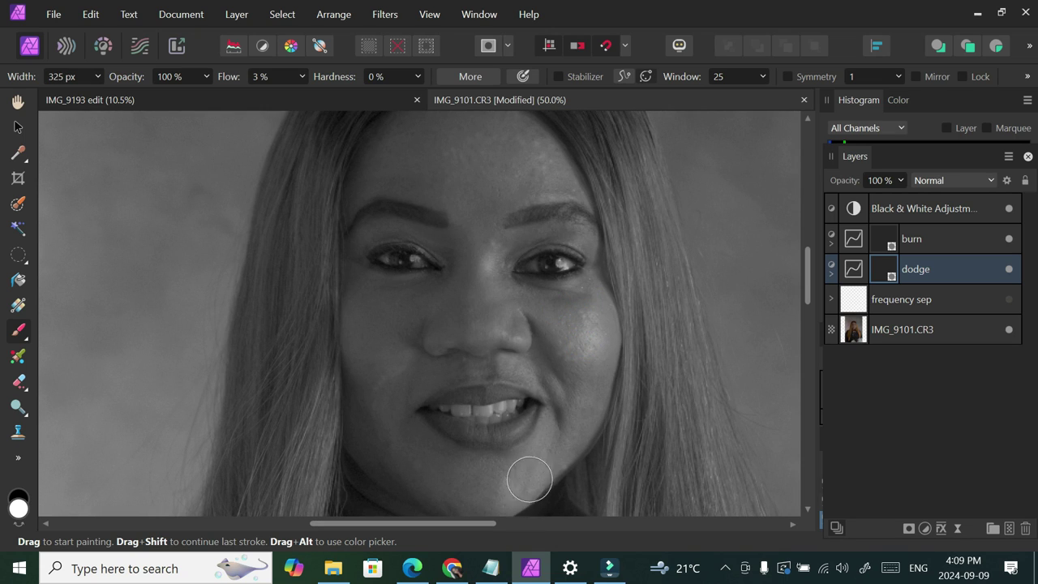
mouse_move(530, 479)
mouse_down()
mouse_move(514, 501)
mouse_move(542, 452)
mouse_move(516, 497)
mouse_move(538, 466)
mouse_move(511, 498)
mouse_move(527, 470)
mouse_move(489, 499)
mouse_move(497, 466)
mouse_move(445, 484)
mouse_up()
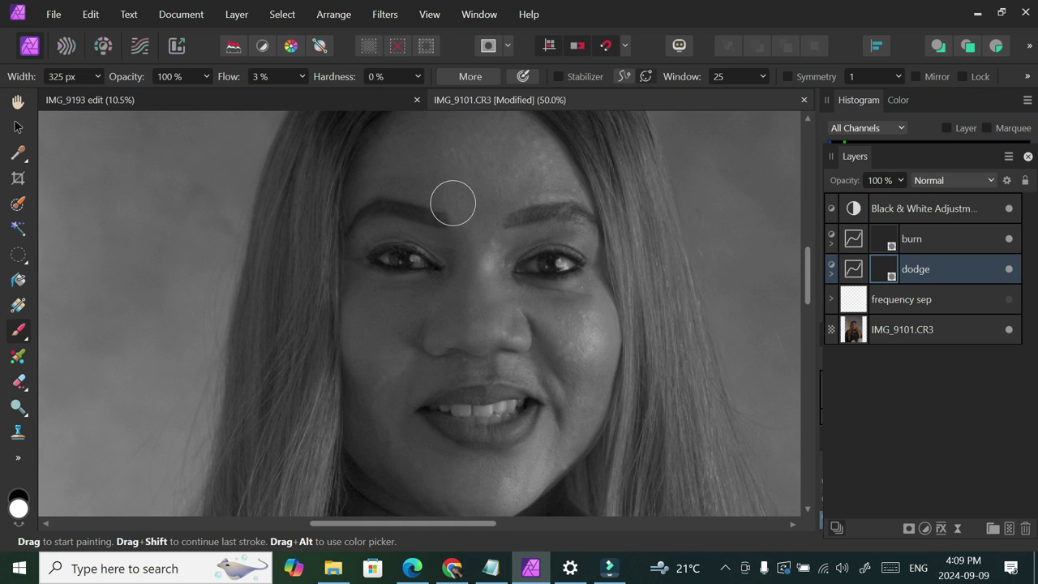
mouse_move(361, 338)
mouse_down()
mouse_move(364, 347)
mouse_move(375, 324)
mouse_up()
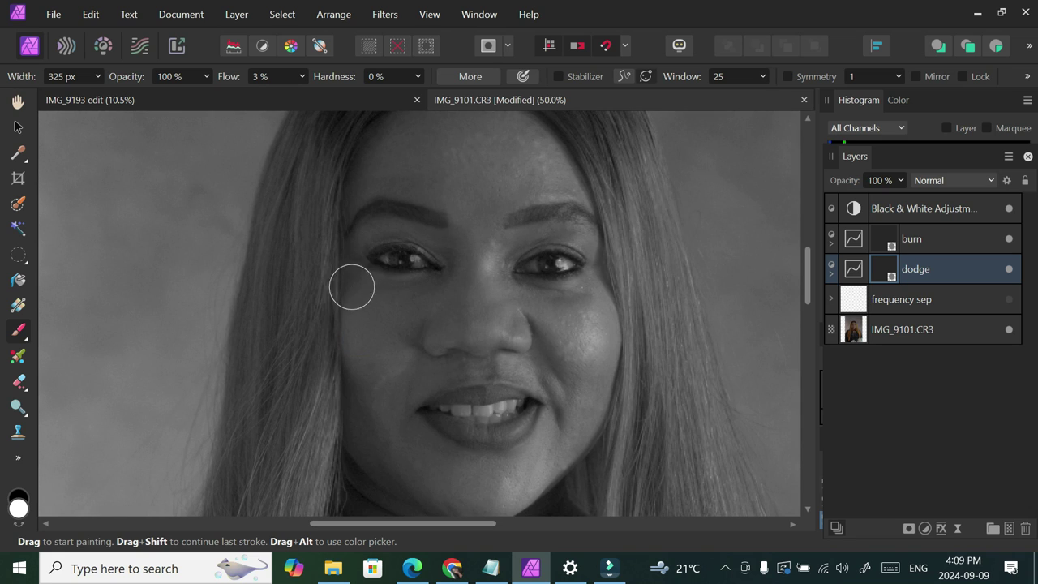
mouse_move(351, 287)
mouse_down()
mouse_move(348, 278)
mouse_move(354, 343)
mouse_move(364, 333)
mouse_move(385, 345)
mouse_move(375, 342)
mouse_move(386, 300)
mouse_move(400, 306)
mouse_move(497, 194)
mouse_up()
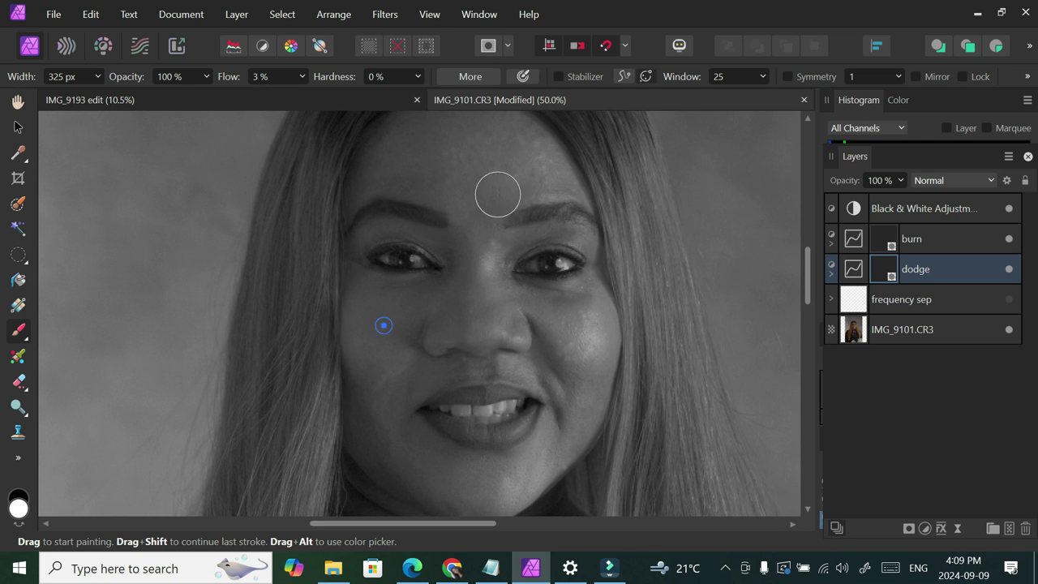
Dodge the forehead on the same mask, enlarging the brush to 495 px
scroll(807, 297, up, 3)
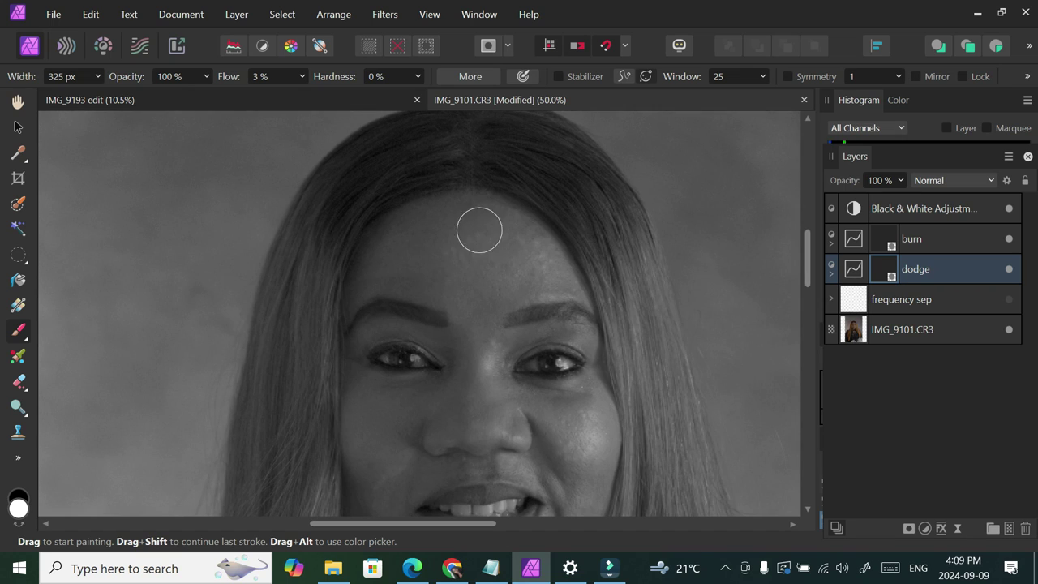
mouse_move(484, 236)
mouse_down()
mouse_move(488, 263)
mouse_move(476, 248)
mouse_move(501, 240)
mouse_move(516, 254)
mouse_move(500, 286)
mouse_move(444, 284)
mouse_up()
key(bracketright)
key(bracketright)
key(bracketright)
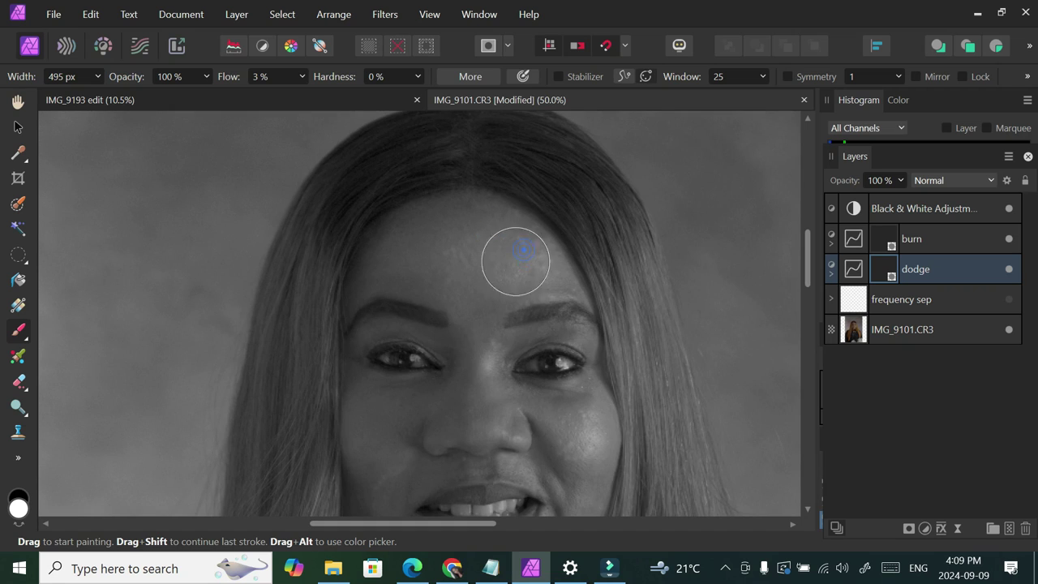
Reduce the brush to 159 px, dodge the nose bridge and the teeth, and compare with the dodge layer hidden
key(bracketleft)
key(bracketleft)
key(bracketleft)
key(bracketleft)
key(bracketleft)
drag(481, 349, 481, 452)
drag(483, 350, 476, 467)
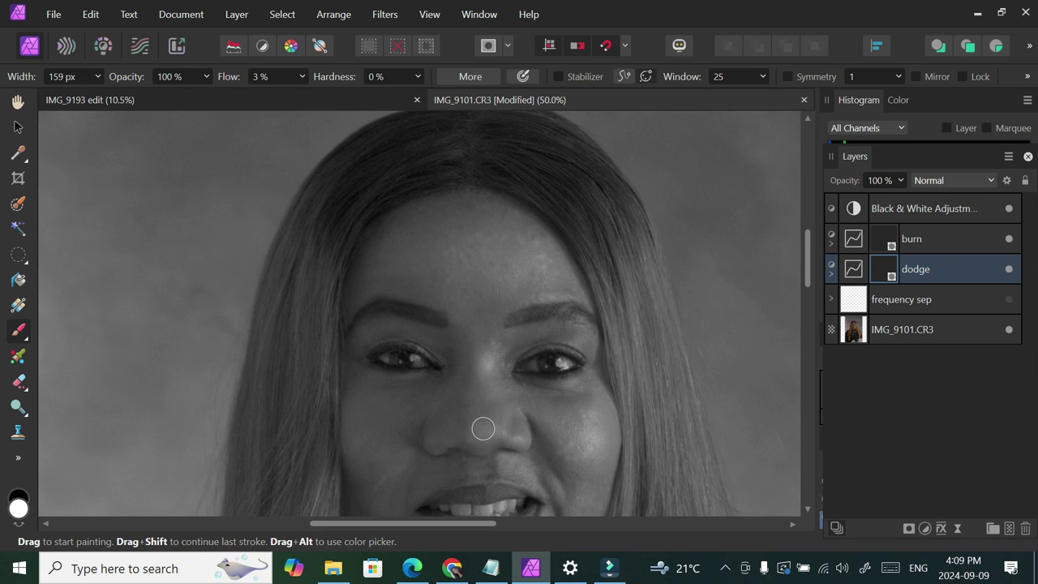
scroll(481, 361, down, 5)
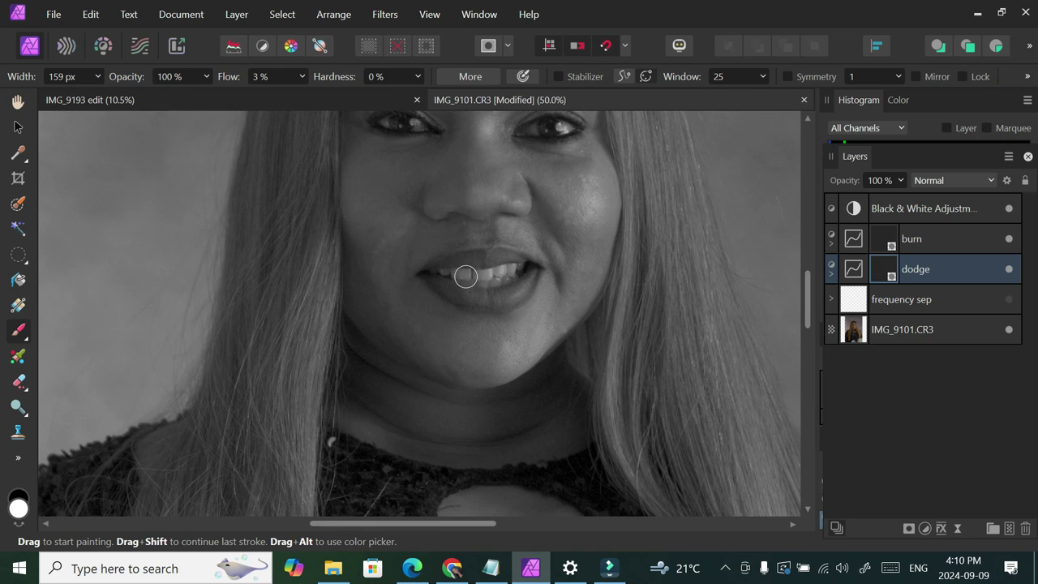
click(470, 278)
click(1008, 268)
click(1009, 268)
Select the burn layer and paint the shadow areas of the chest inside the dress cutout with a 148 px brush
scroll(514, 269, down, 8)
key(bracketright)
key(bracketright)
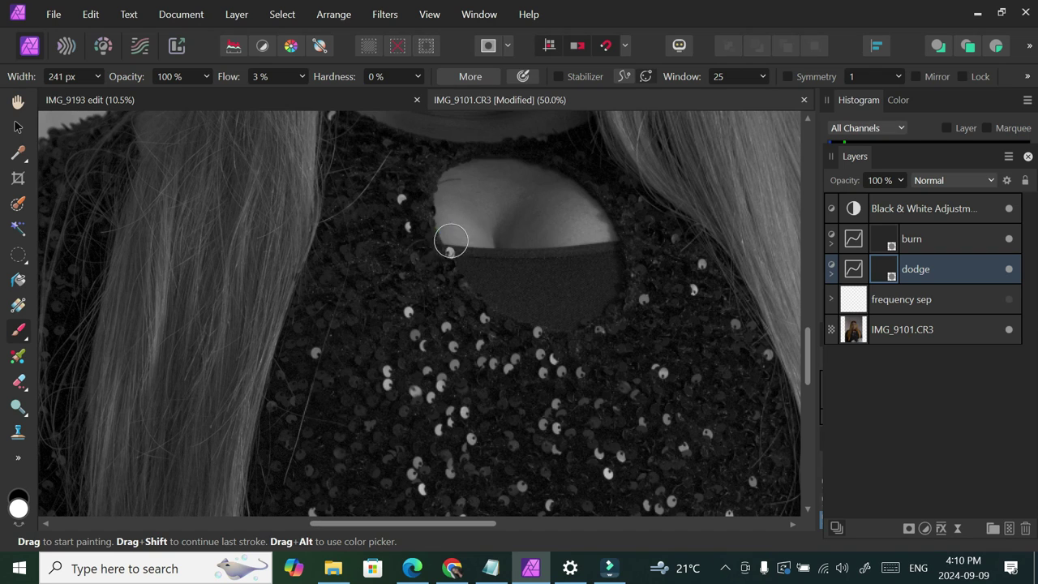
click(1015, 248)
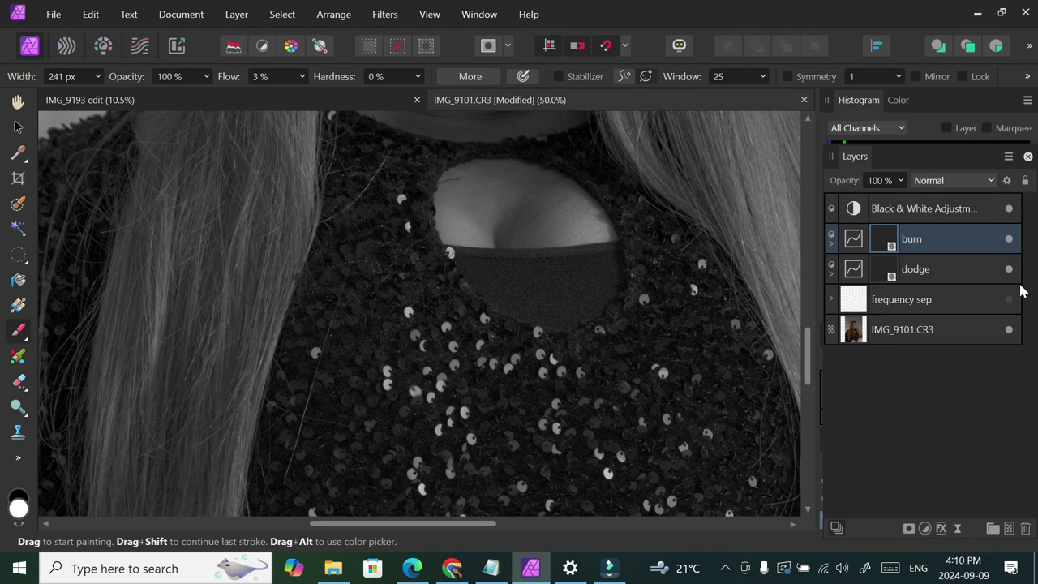
key(bracketleft)
key(bracketleft)
key(bracketleft)
mouse_move(505, 232)
mouse_down()
mouse_move(546, 188)
mouse_move(507, 234)
mouse_move(558, 177)
mouse_up()
mouse_move(504, 238)
mouse_down()
mouse_move(547, 187)
mouse_move(526, 196)
mouse_move(497, 245)
mouse_move(476, 241)
mouse_move(450, 208)
mouse_up()
mouse_move(478, 212)
mouse_down()
mouse_move(498, 233)
mouse_move(496, 210)
mouse_move(497, 221)
mouse_move(468, 214)
mouse_up()
Dodge the chest highlights inside the dress cutout on the dodge mask, enlarging the brush to 225 px, and compare with the layer hidden
click(881, 275)
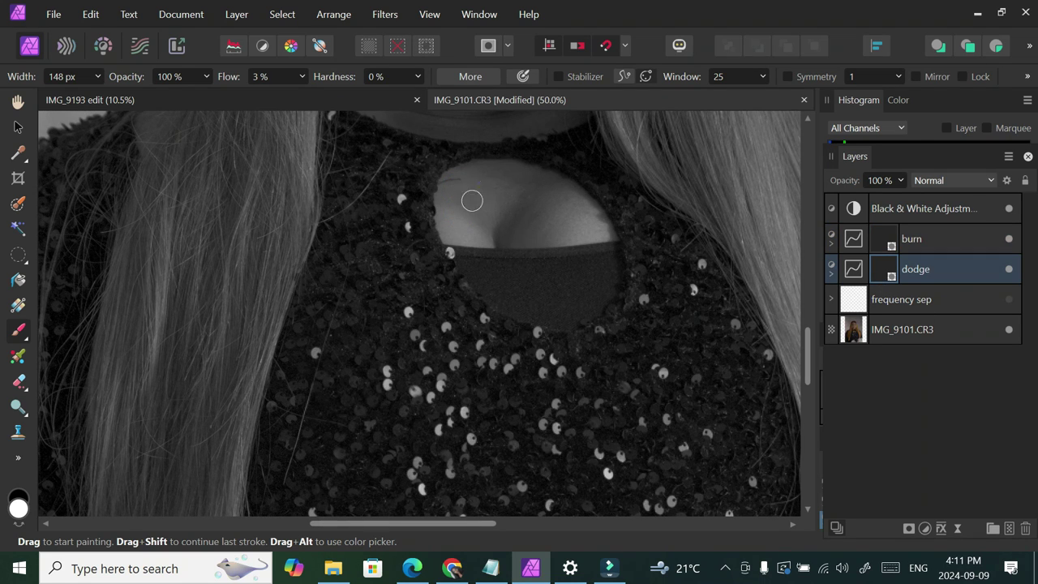
mouse_move(472, 200)
mouse_down()
mouse_move(490, 180)
mouse_move(495, 193)
mouse_move(518, 170)
mouse_up()
key(bracketright)
key(bracketright)
key(bracketright)
key(bracketright)
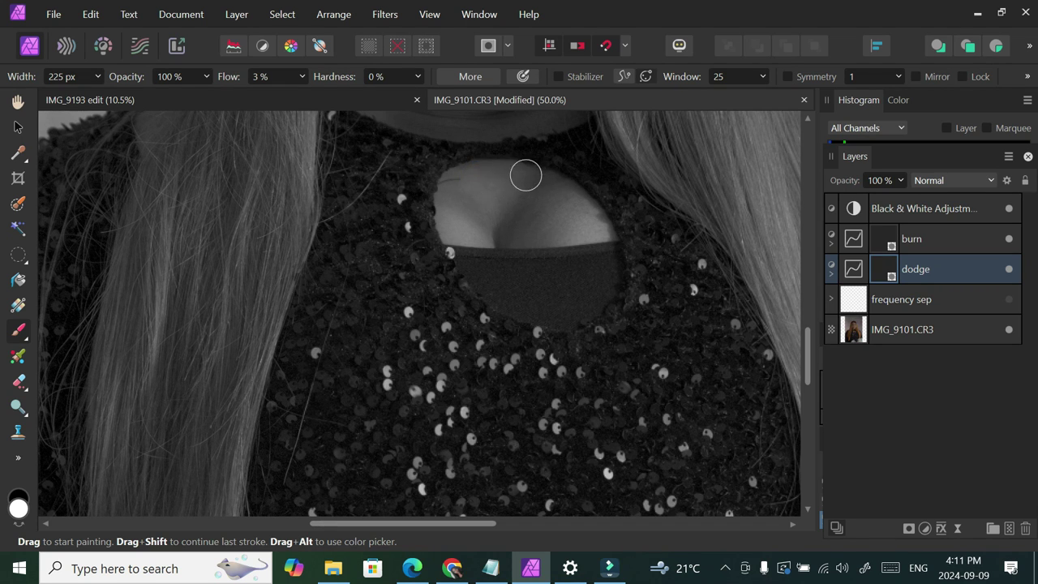
click(1008, 270)
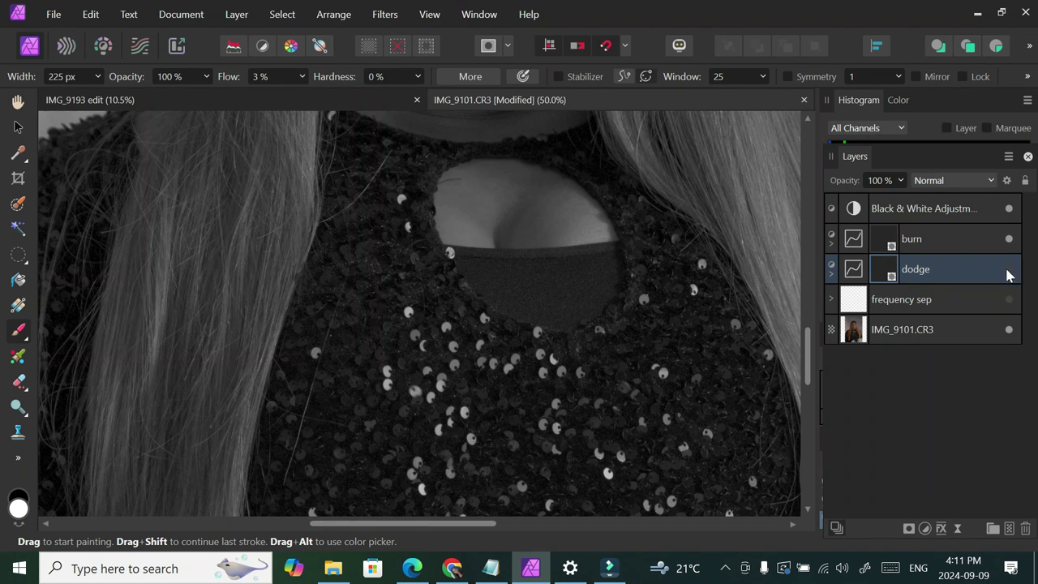
click(1009, 269)
Enlarge the brush to 343 px and paint across the neck on the dodge mask to lighten it
drag(808, 357, 808, 308)
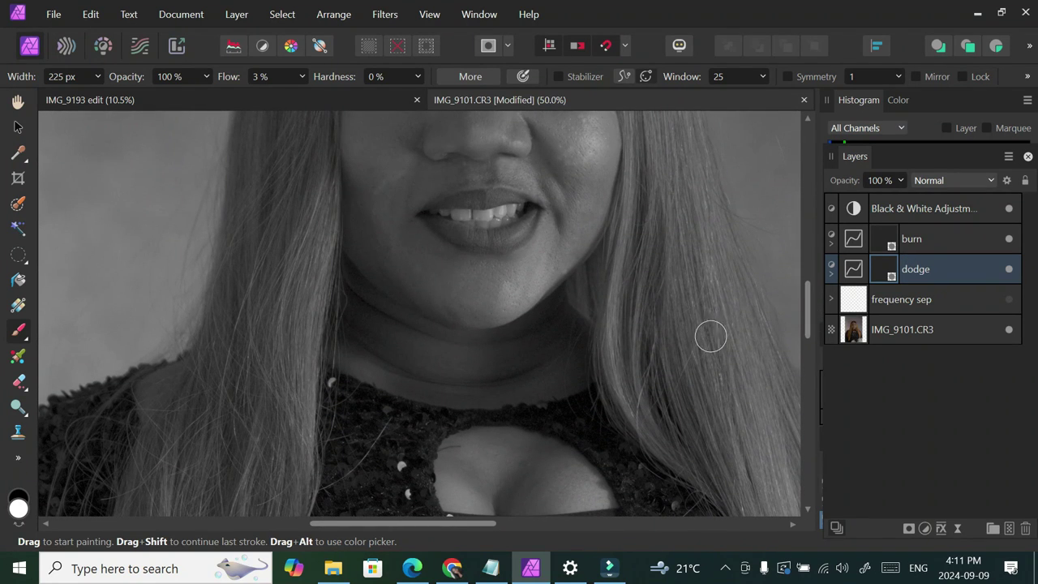
key(bracketright)
key(bracketright)
key(bracketright)
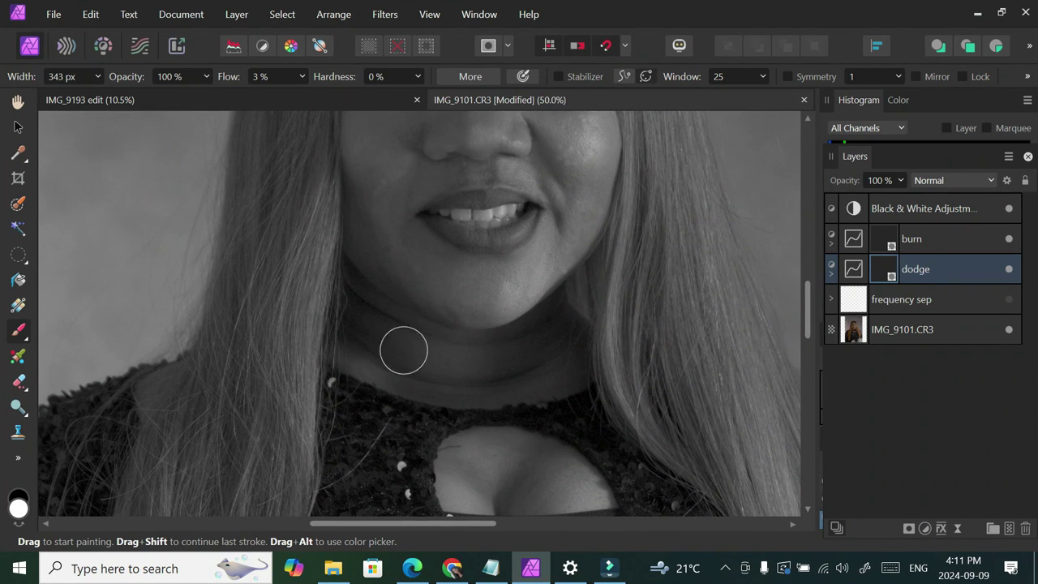
mouse_move(405, 352)
mouse_down()
mouse_move(426, 347)
mouse_move(394, 345)
mouse_move(428, 351)
mouse_move(390, 358)
mouse_move(441, 358)
mouse_move(423, 368)
mouse_move(485, 386)
mouse_move(386, 351)
mouse_up()
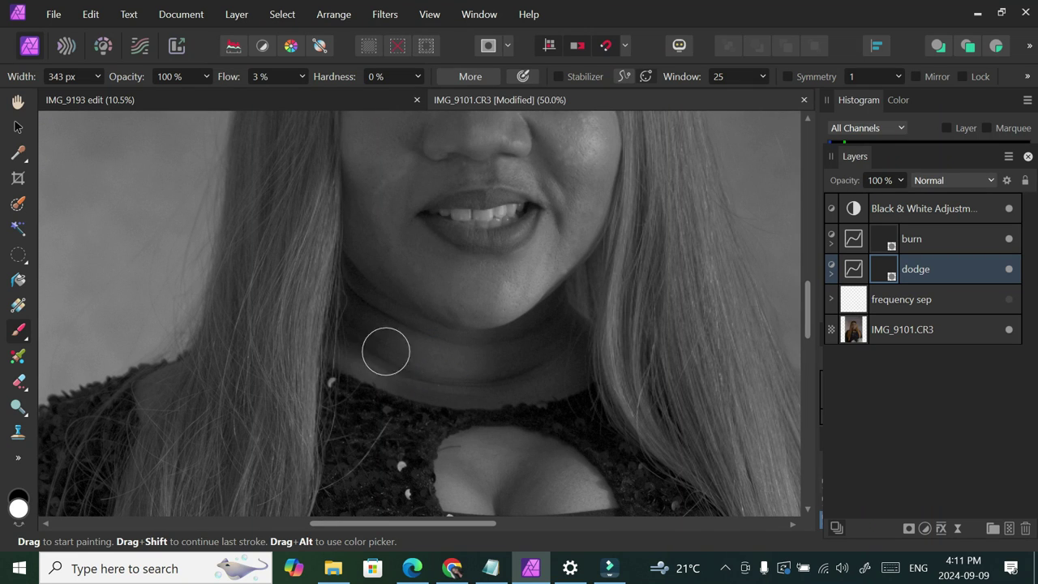
mouse_move(438, 384)
mouse_down()
mouse_move(505, 364)
mouse_move(458, 377)
mouse_move(505, 375)
mouse_move(539, 348)
mouse_move(480, 388)
mouse_move(519, 381)
mouse_move(585, 317)
mouse_move(559, 344)
mouse_move(561, 330)
mouse_move(549, 349)
mouse_move(501, 368)
mouse_move(522, 350)
mouse_move(512, 348)
mouse_move(488, 375)
mouse_move(521, 384)
mouse_move(547, 373)
mouse_move(528, 385)
mouse_move(499, 376)
mouse_move(440, 393)
mouse_move(411, 371)
mouse_move(419, 355)
mouse_move(496, 381)
mouse_up()
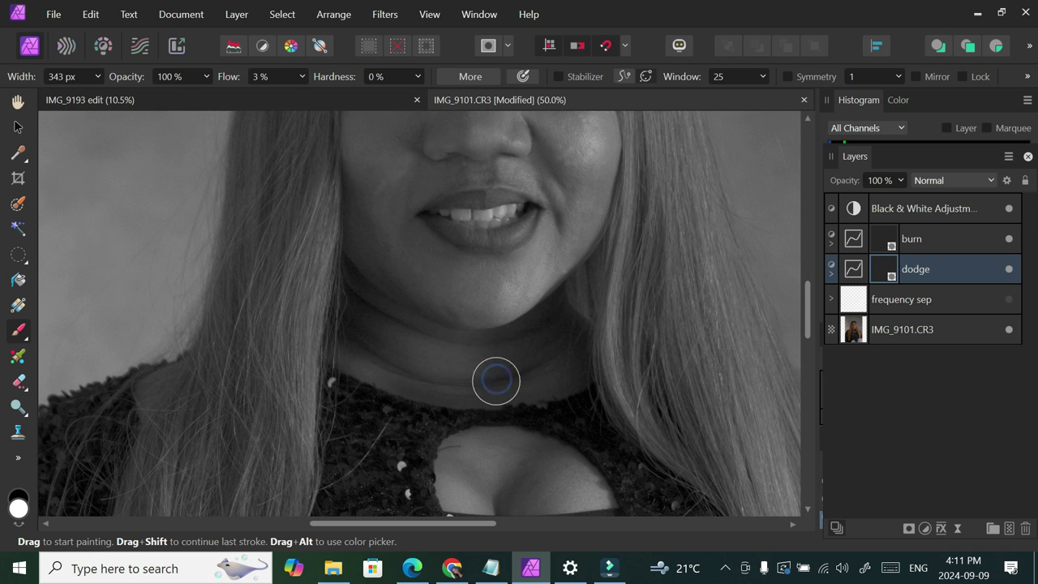
Select the burn layer's mask, reduce the brush to 110 px, and darken the side of the nose bridge near the inner eye corner
scroll(496, 381, up, 5)
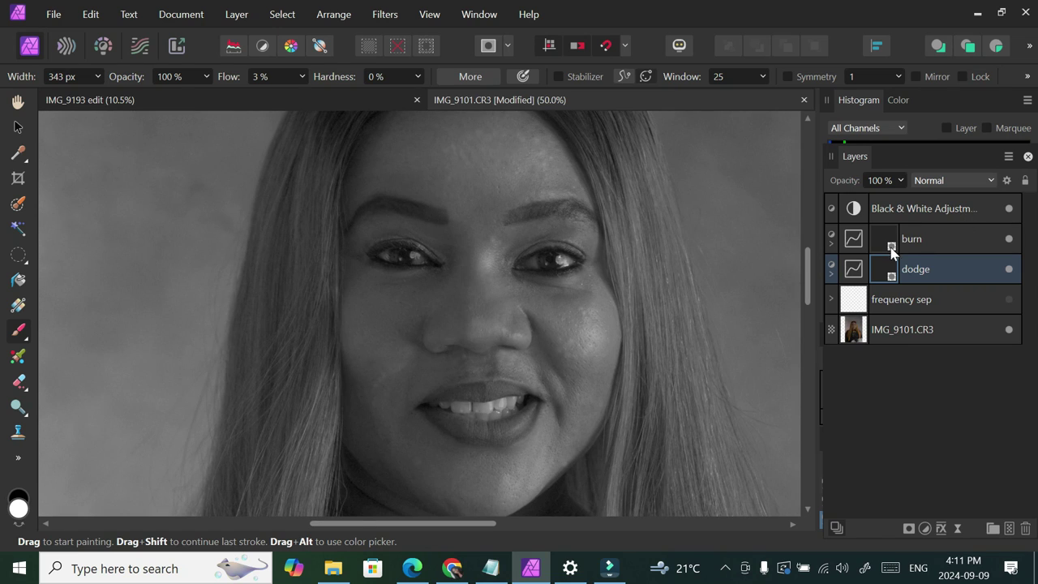
click(889, 246)
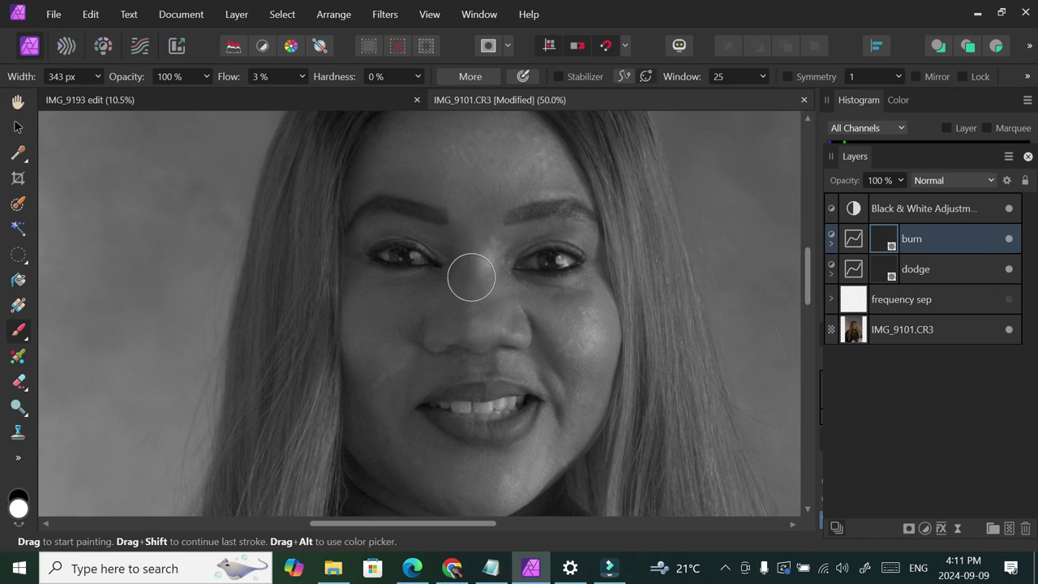
key(bracketleft)
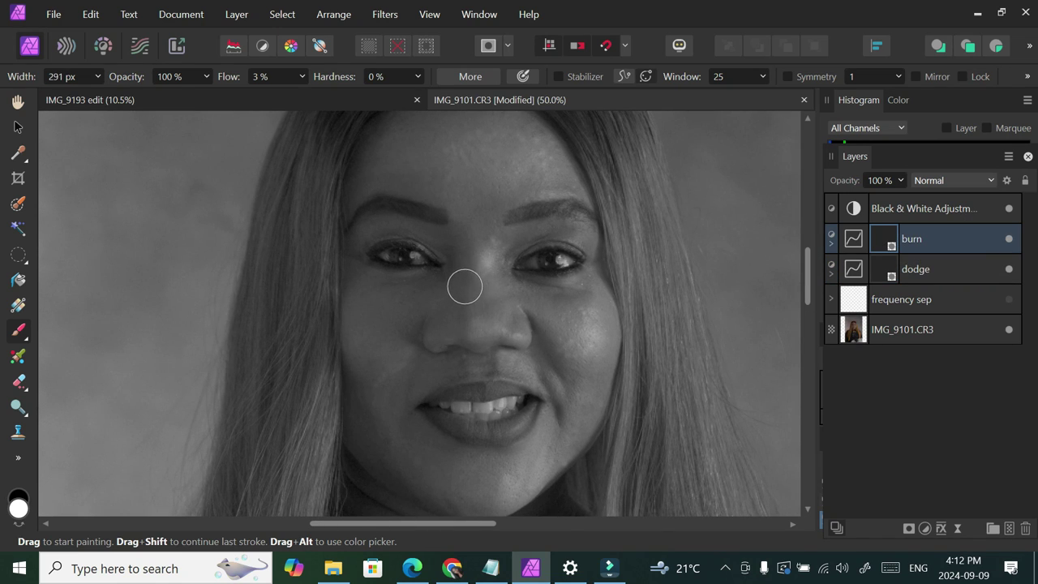
key(bracketleft)
key(bracketleft)
key(bracketleft)
mouse_move(456, 248)
mouse_down()
mouse_move(455, 280)
mouse_move(455, 233)
mouse_move(448, 332)
mouse_move(460, 239)
mouse_move(459, 324)
mouse_move(466, 232)
mouse_move(463, 293)
mouse_move(461, 227)
mouse_up()
drag(459, 246, 458, 227)
drag(456, 251, 463, 217)
drag(455, 237, 459, 303)
click(453, 266)
Burn the smile lines on both sides of the mouth and nose
mouse_move(550, 362)
mouse_down()
mouse_move(538, 335)
mouse_move(556, 362)
mouse_move(551, 384)
mouse_up()
drag(419, 332, 408, 378)
mouse_move(417, 333)
mouse_down()
mouse_move(407, 403)
mouse_move(407, 373)
mouse_up()
mouse_move(418, 328)
mouse_down()
mouse_move(408, 364)
mouse_move(417, 324)
mouse_move(413, 355)
mouse_move(417, 324)
mouse_up()
Enlarge the brush to 216 px and burn the forehead edge along the hairline
drag(807, 297, 808, 279)
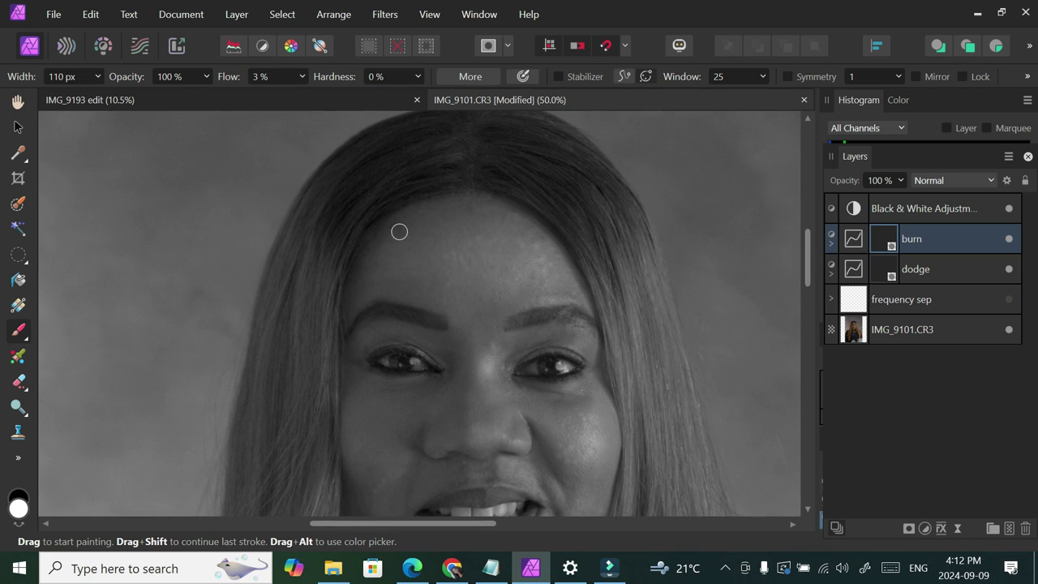
key(bracketright)
key(bracketright)
key(bracketright)
key(bracketright)
key(bracketright)
key(bracketright)
key(bracketright)
key(bracketright)
key(bracketright)
key(bracketright)
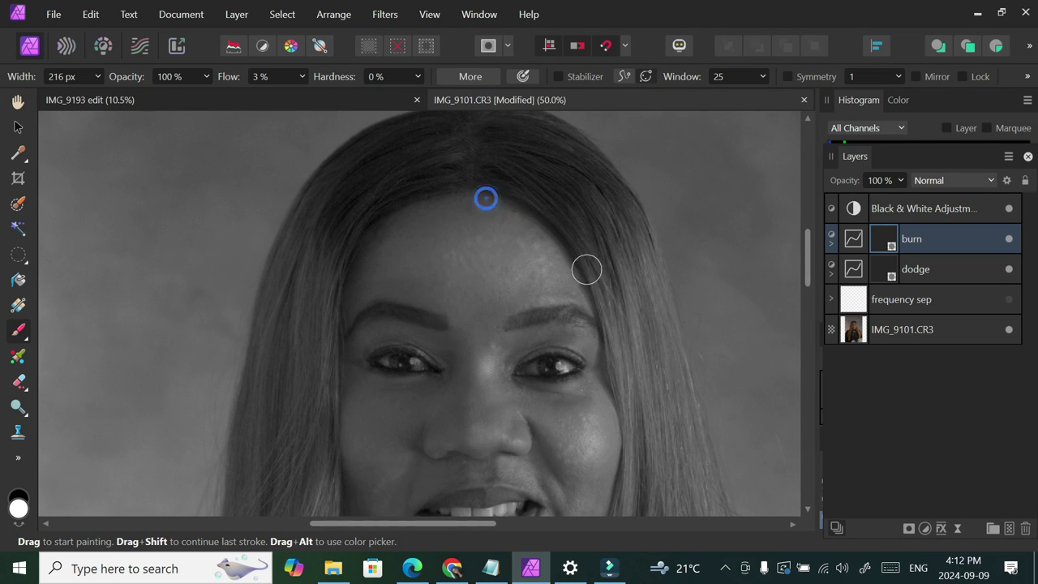
Reduce the brush to 76 px and burn the area around the nostrils and above the upper lip
drag(807, 259, 814, 308)
key(bracketleft)
key(bracketleft)
key(bracketleft)
key(bracketleft)
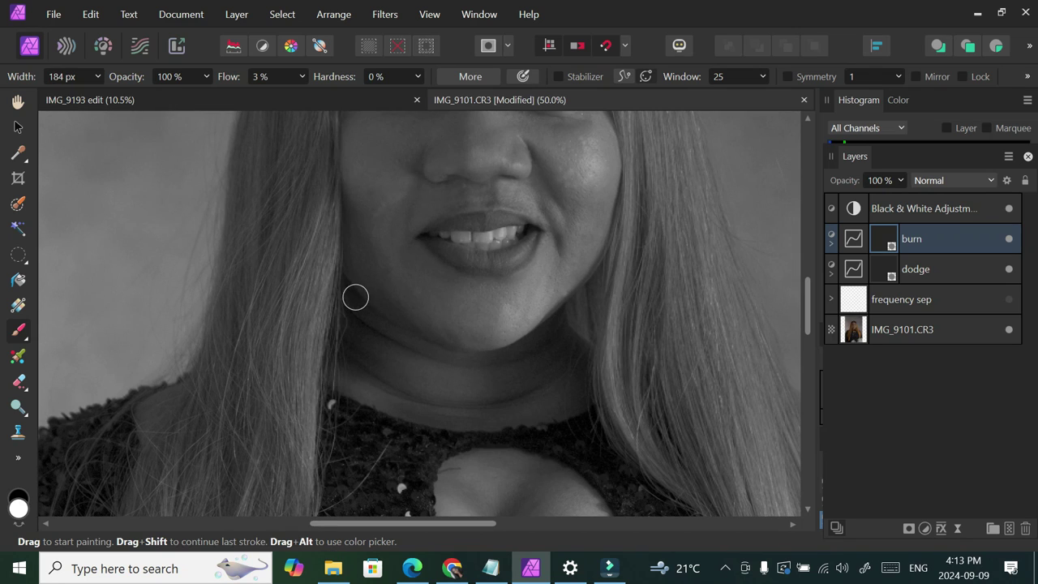
key(bracketleft)
key(bracketleft)
key(bracketleft)
key(bracketleft)
key(bracketleft)
key(bracketleft)
key(bracketleft)
key(bracketleft)
drag(497, 180, 494, 202)
click(467, 180)
Select the dodge layer and switch the visibility of the dodge and burn layers to compare the face before and after
click(884, 276)
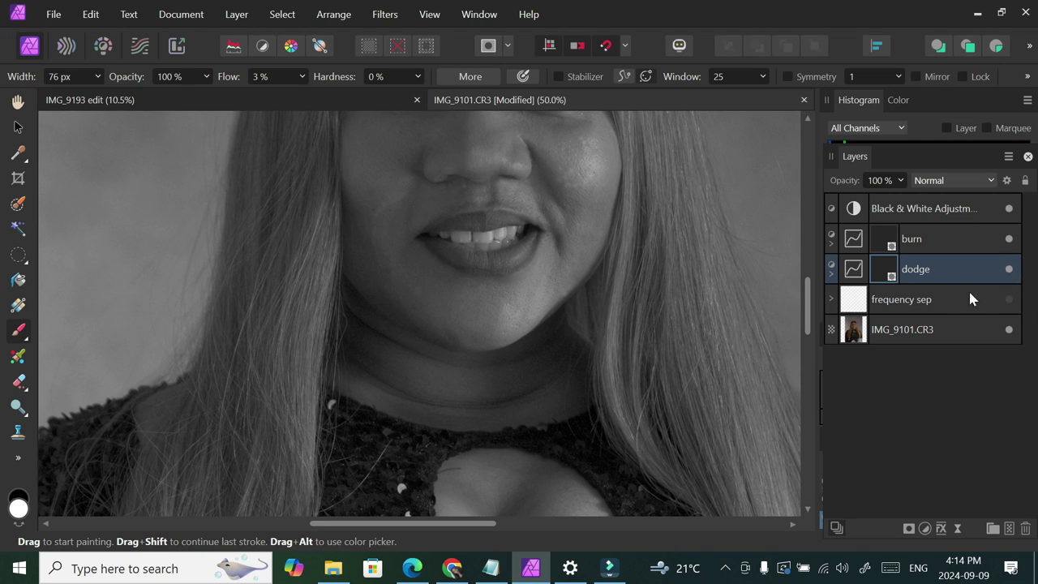
click(919, 286)
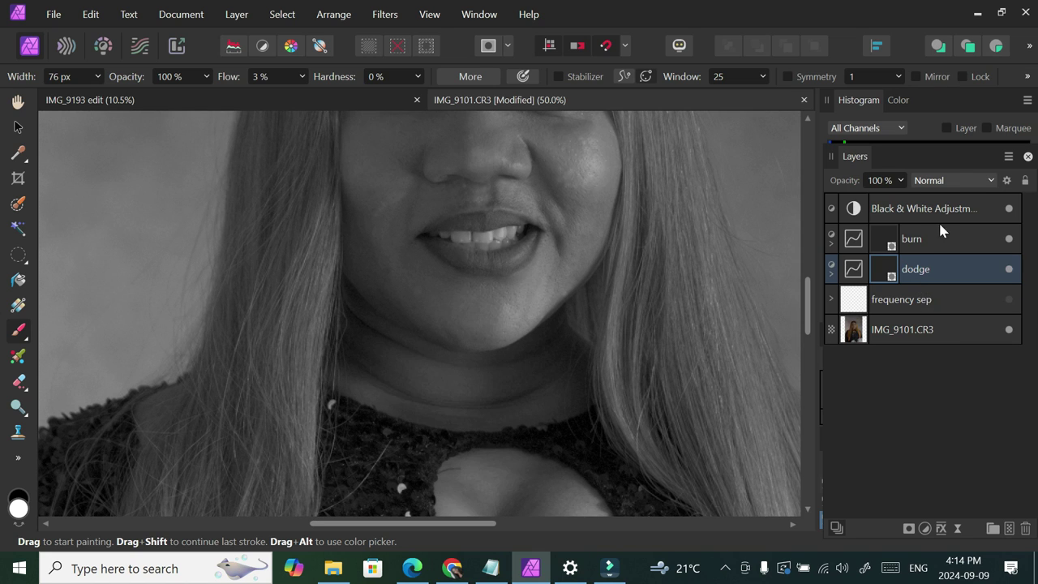
click(930, 268)
click(1008, 269)
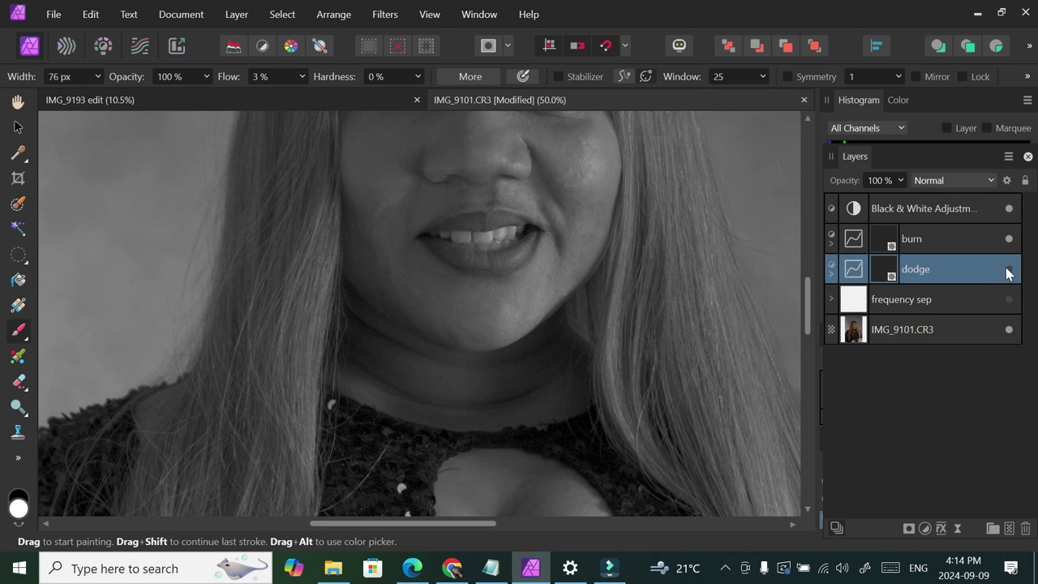
click(1008, 269)
click(1008, 269)
click(1009, 269)
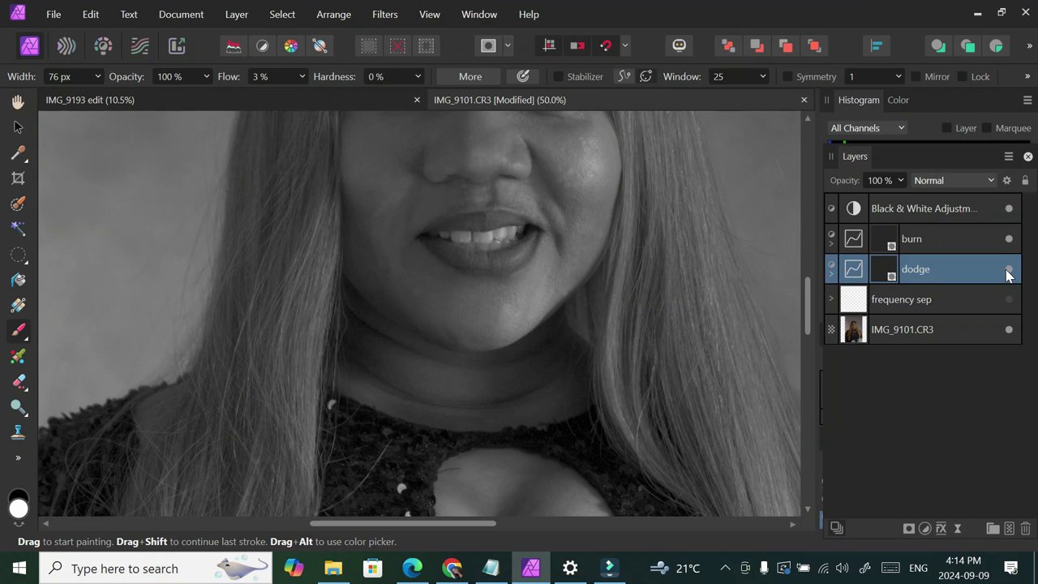
click(1008, 269)
click(1008, 269)
scroll(510, 304, up, 3)
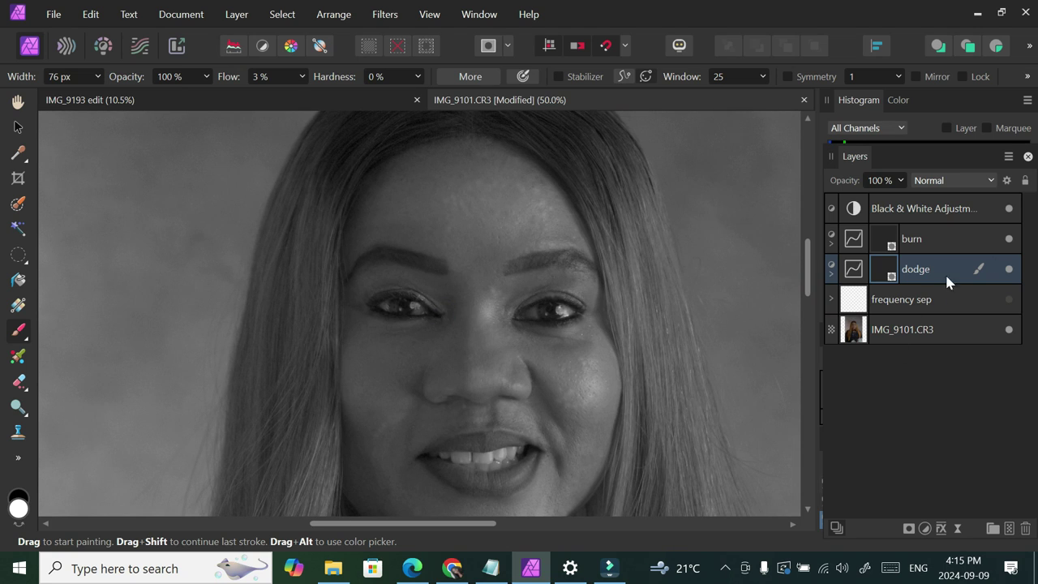
click(1010, 239)
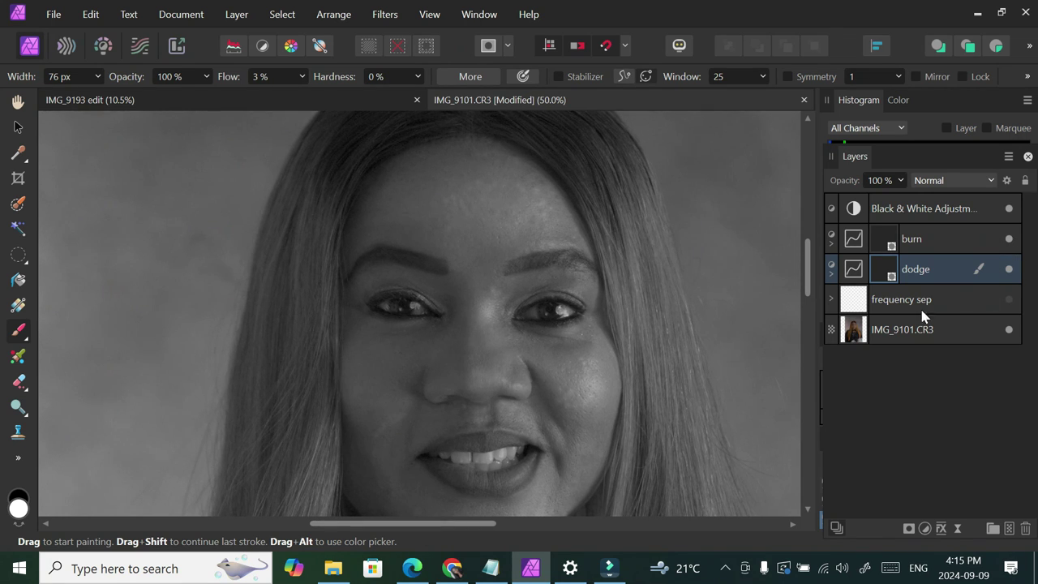
Hide the Black & White helper, check the face without the burn layer, and make the frequency sep group visible
click(1008, 208)
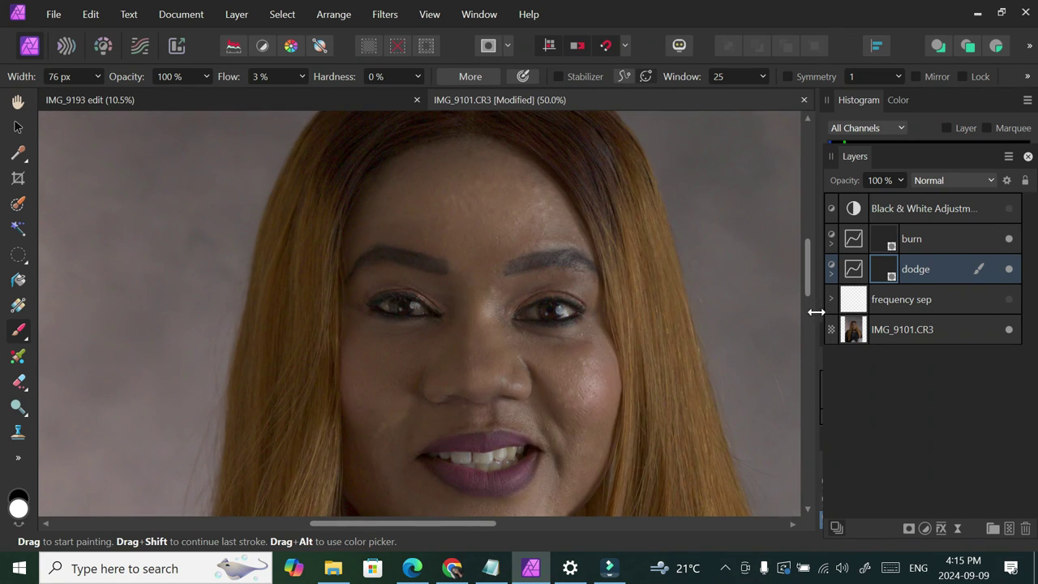
scroll(810, 295, down, 1)
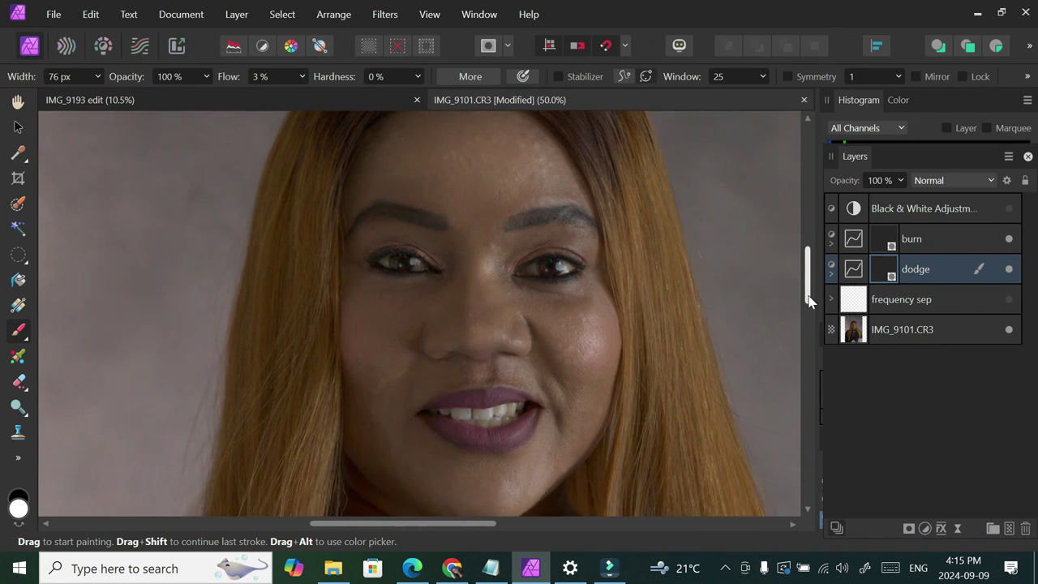
click(1009, 240)
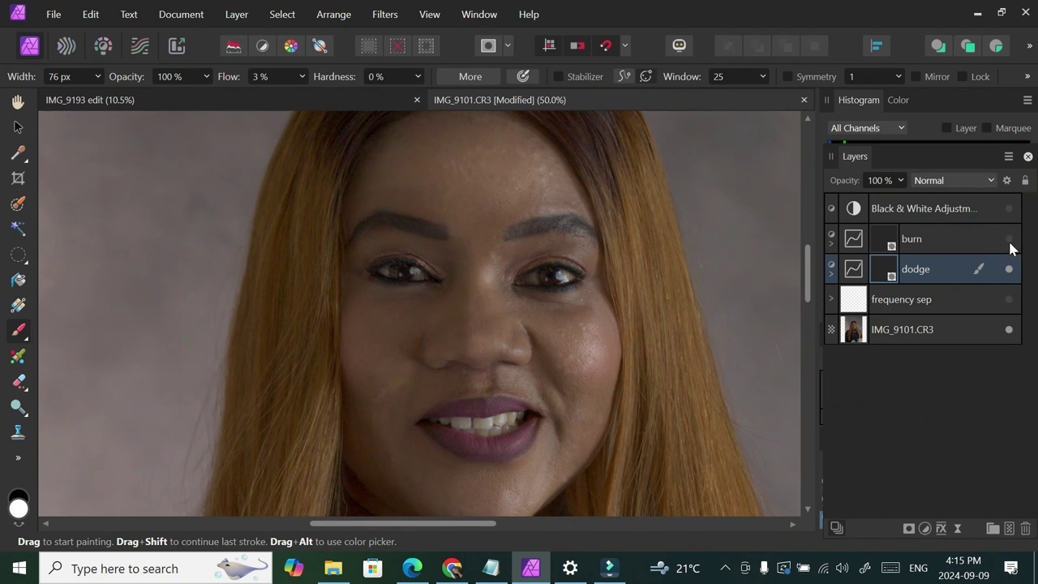
click(1007, 300)
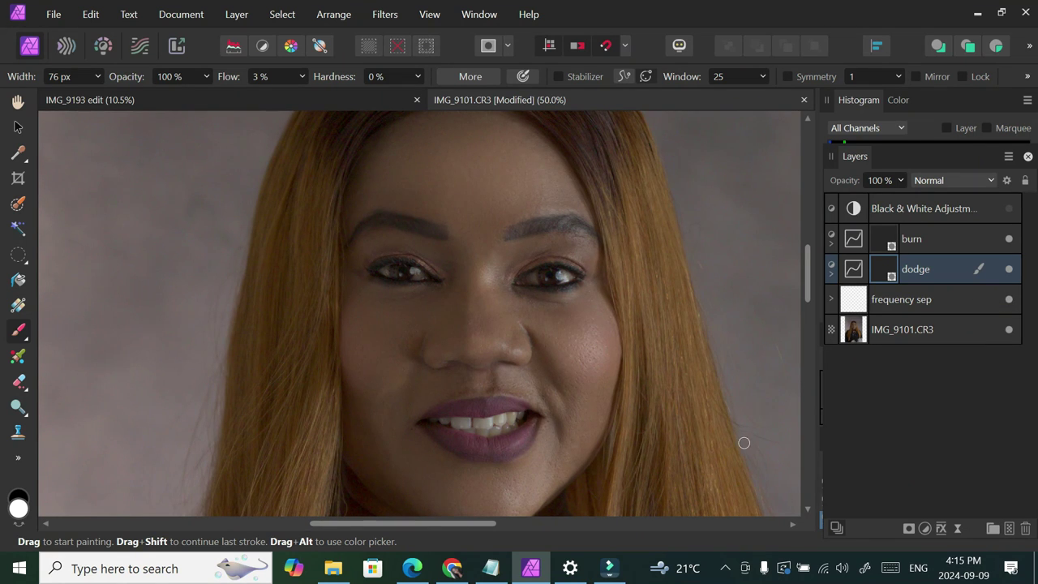
scroll(807, 278, down, 1)
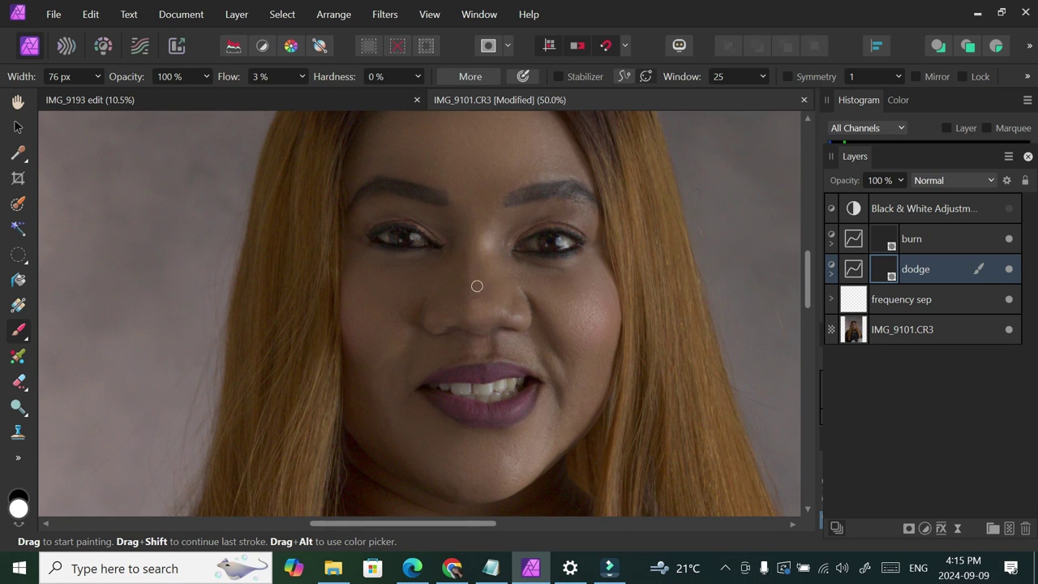
Dodge the bridge and sides of the nose on the dodge layer, enlarging the brush to 116 px
mouse_move(476, 246)
mouse_down()
mouse_move(479, 281)
mouse_move(475, 236)
mouse_move(479, 295)
mouse_move(475, 248)
mouse_move(475, 289)
mouse_move(452, 291)
mouse_move(475, 271)
mouse_move(437, 297)
mouse_up()
key(bracketright)
key(bracketright)
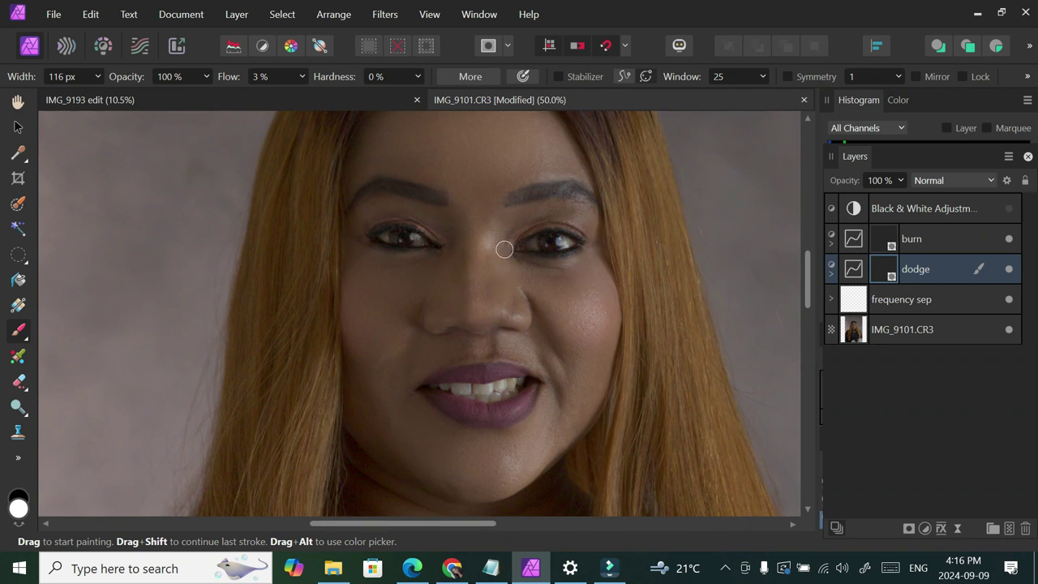
mouse_move(503, 249)
mouse_down()
mouse_move(487, 273)
mouse_move(488, 321)
mouse_up()
drag(470, 265, 461, 298)
Enlarge the brush to 202 px, dodge the spot between the eyebrows, and bring the brush down to 161 px
key(bracketright)
key(bracketright)
key(bracketright)
key(bracketright)
click(478, 230)
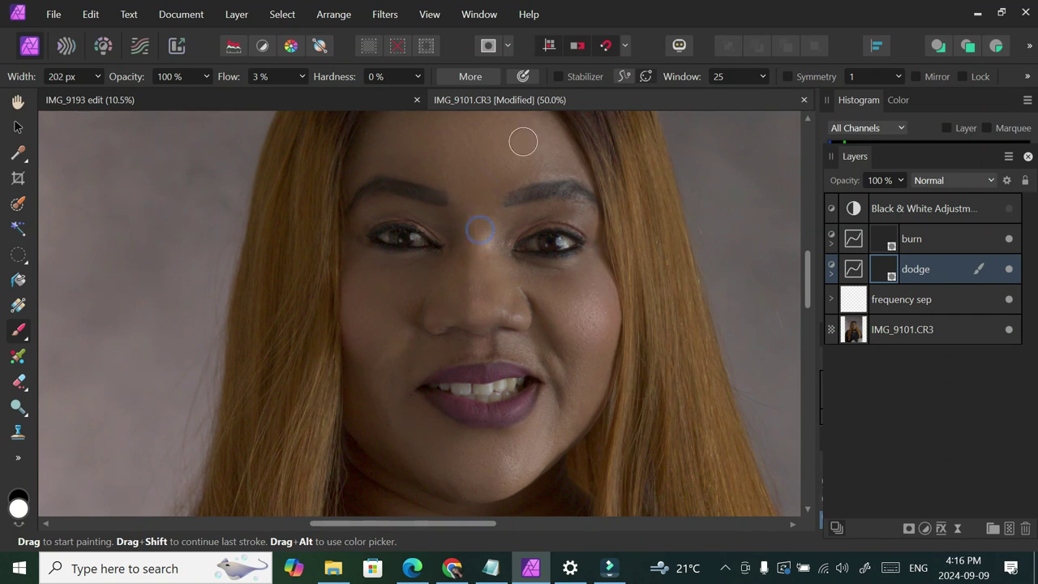
key(bracketright)
key(bracketright)
key(bracketright)
key(bracketleft)
key(bracketleft)
key(bracketleft)
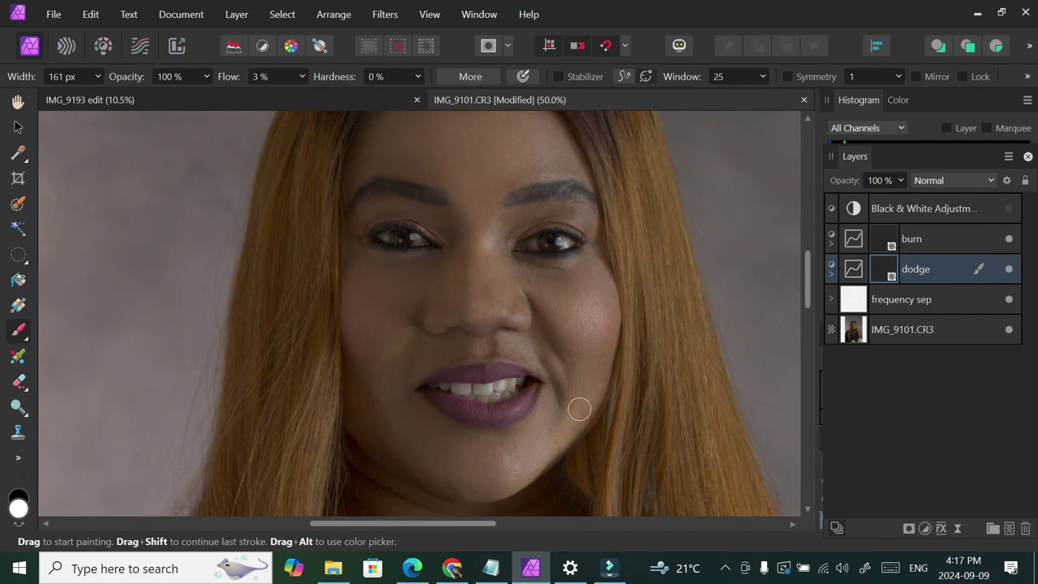
Expand the frequency sep group and activate the color mixer brush on the Low Frequency layer
scroll(792, 371, down, 1)
click(831, 299)
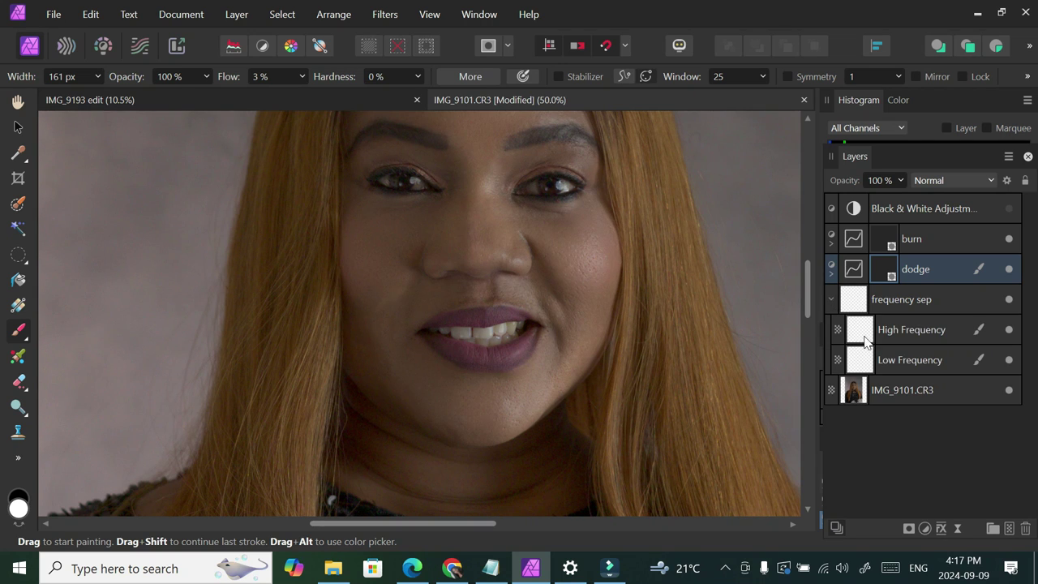
click(863, 369)
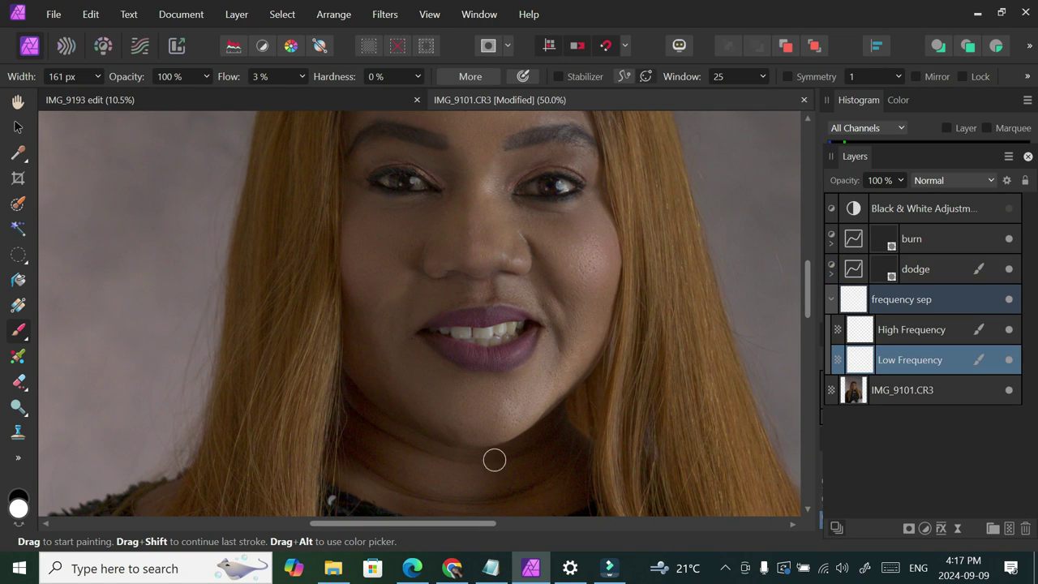
click(11, 359)
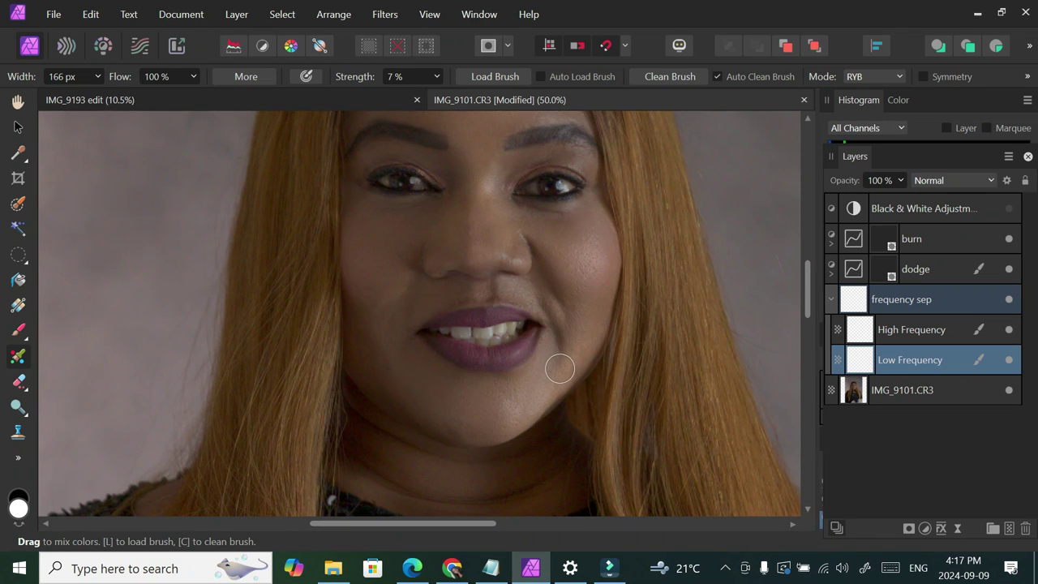
Reduce the mixer brush to 83 px and blend the uneven skin tones around the nose on the Low Frequency layer
scroll(559, 369, up, 2)
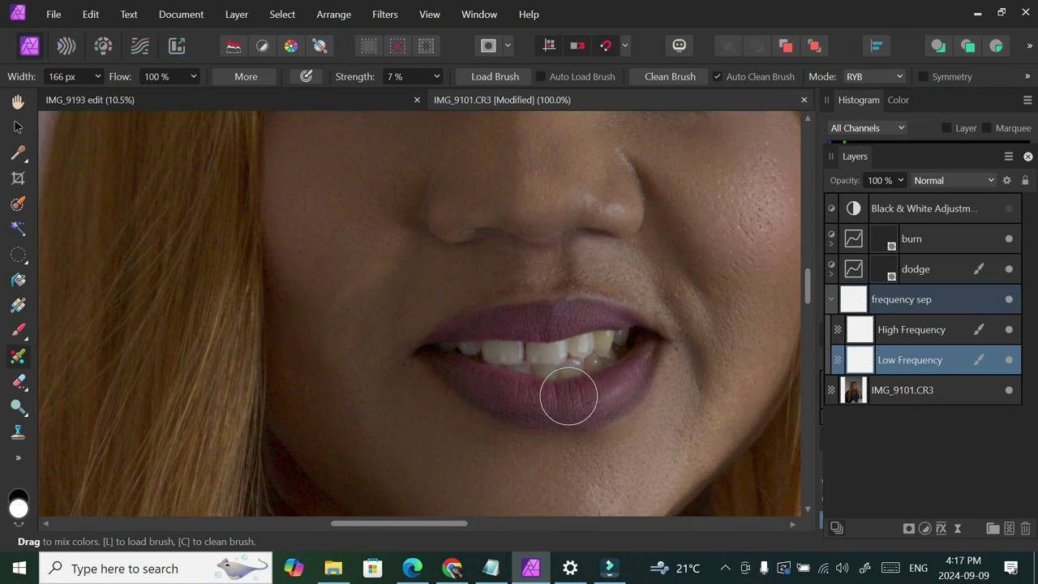
scroll(568, 396, down, 1)
key(bracketleft)
key(bracketleft)
key(bracketleft)
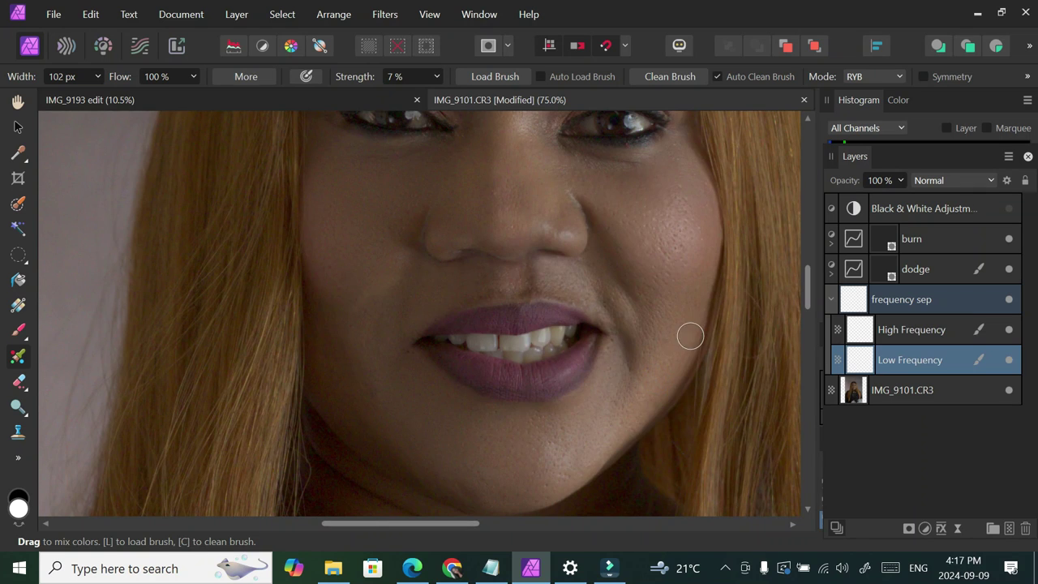
scroll(447, 435, up, 3)
key(bracketleft)
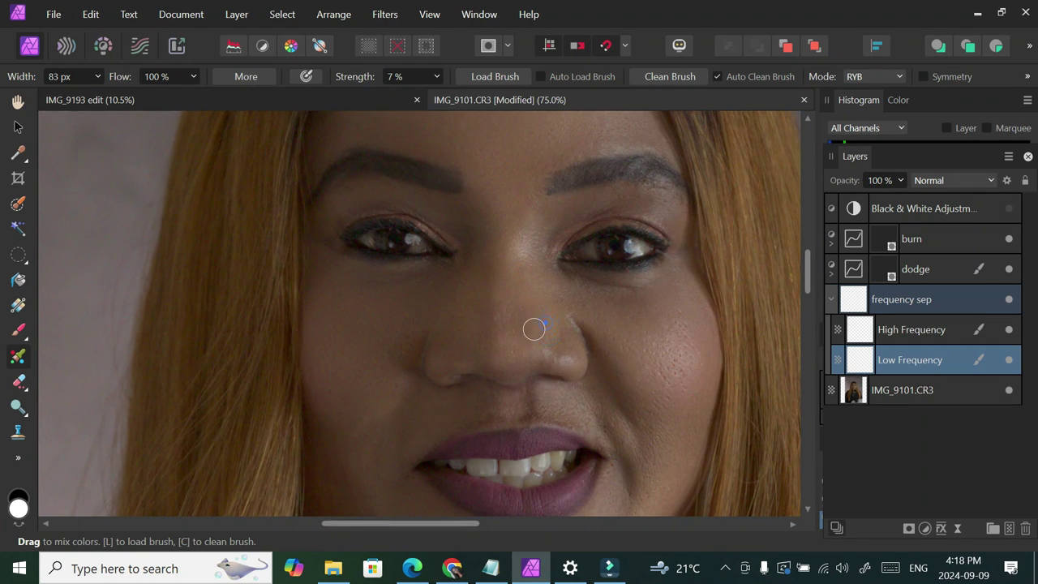
Collapse the frequency sep group to review the whole portrait, then reopen it and enlarge the mixer brush to 93 px
click(830, 299)
key(ctrl+minus)
key(ctrl+minus)
key(ctrl+minus)
key(ctrl+minus)
scroll(803, 308, down, 1)
key(ctrl+plus)
key(ctrl+plus)
key(ctrl+plus)
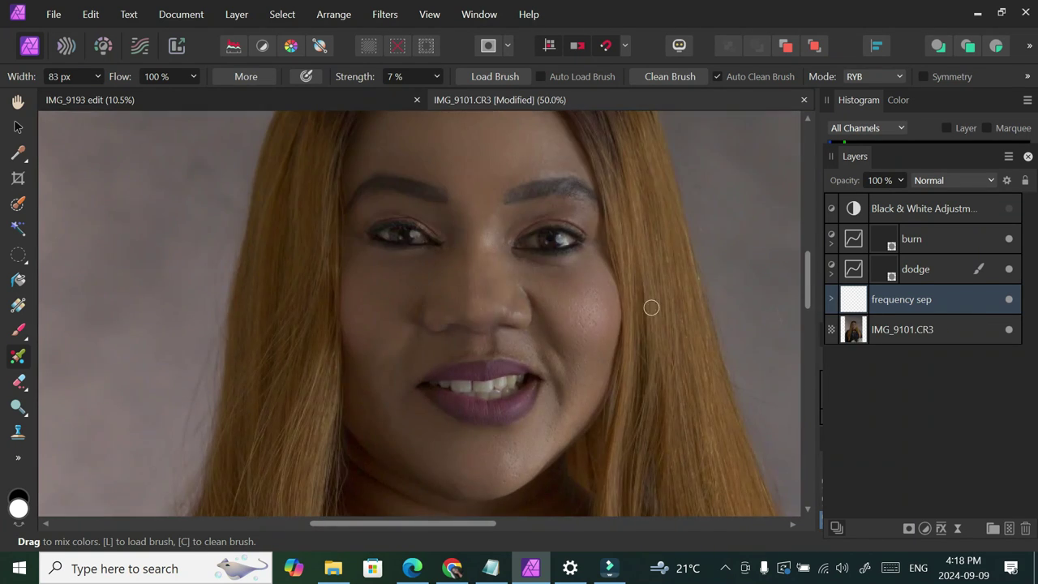
click(832, 301)
key(bracketright)
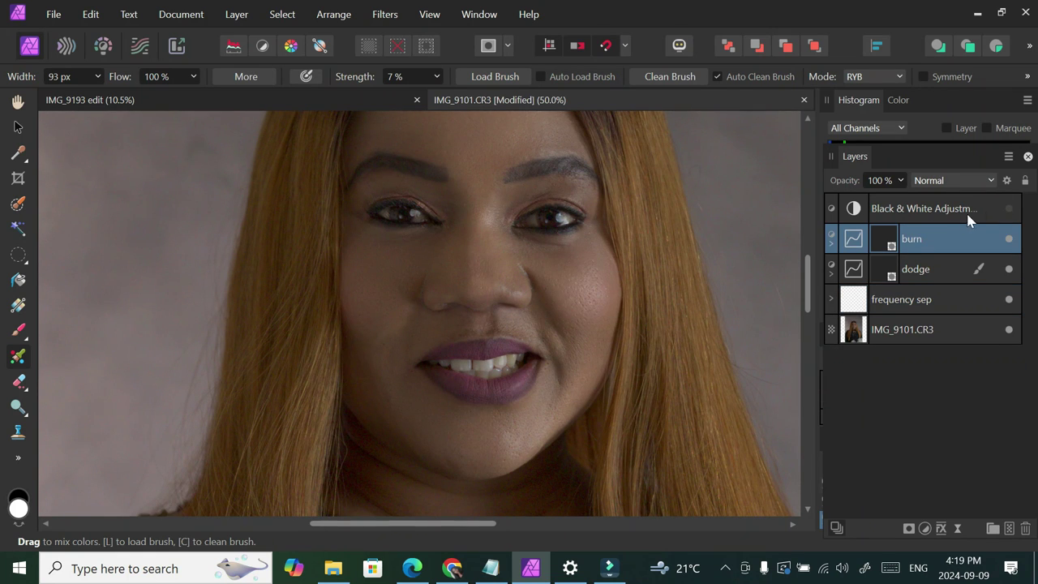
Delete the hidden Black & White helper and add a fresh Black and White adjustment above the burn layer
click(953, 214)
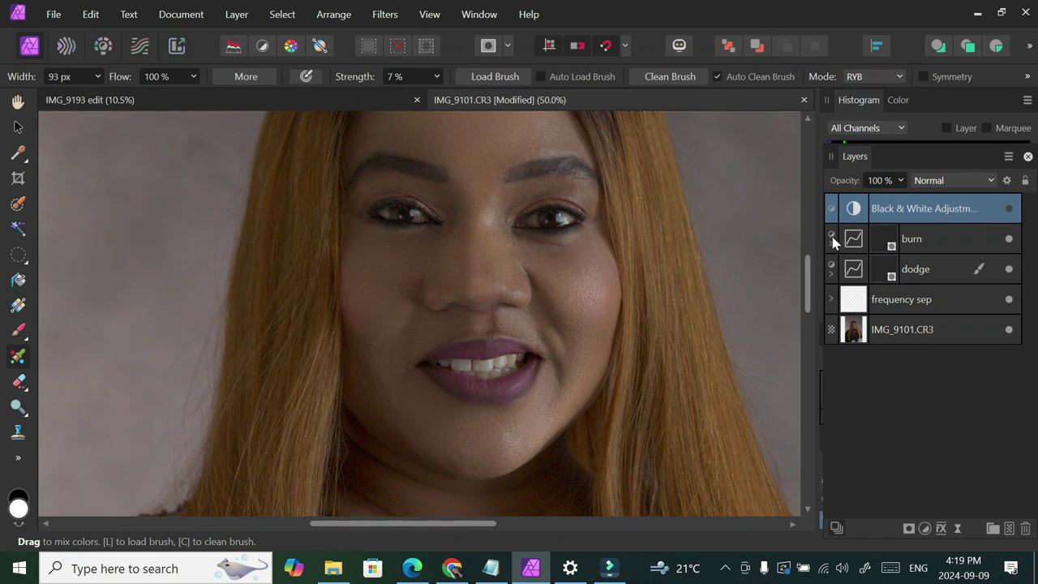
click(925, 527)
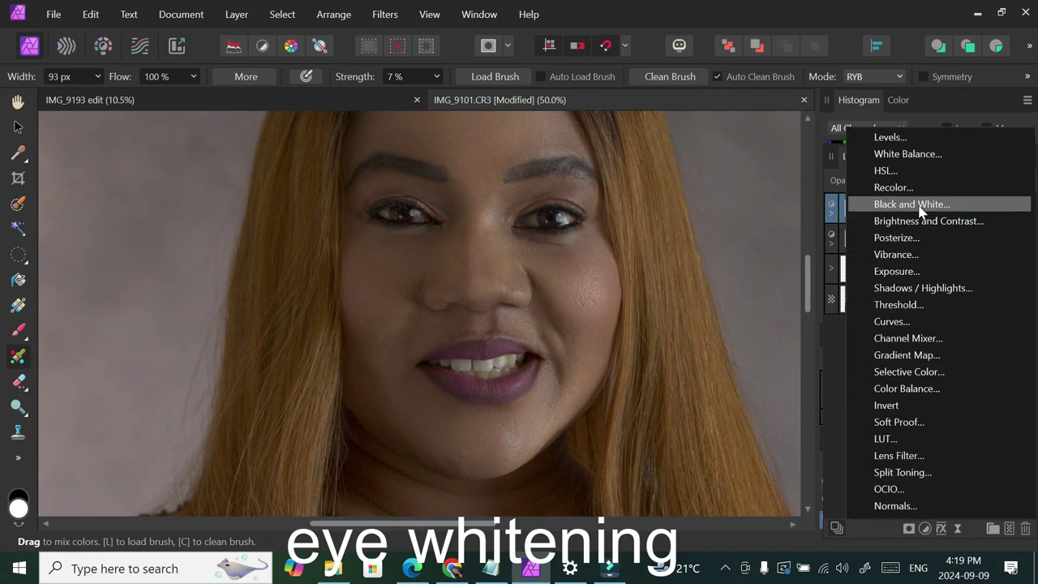
click(883, 204)
click(907, 143)
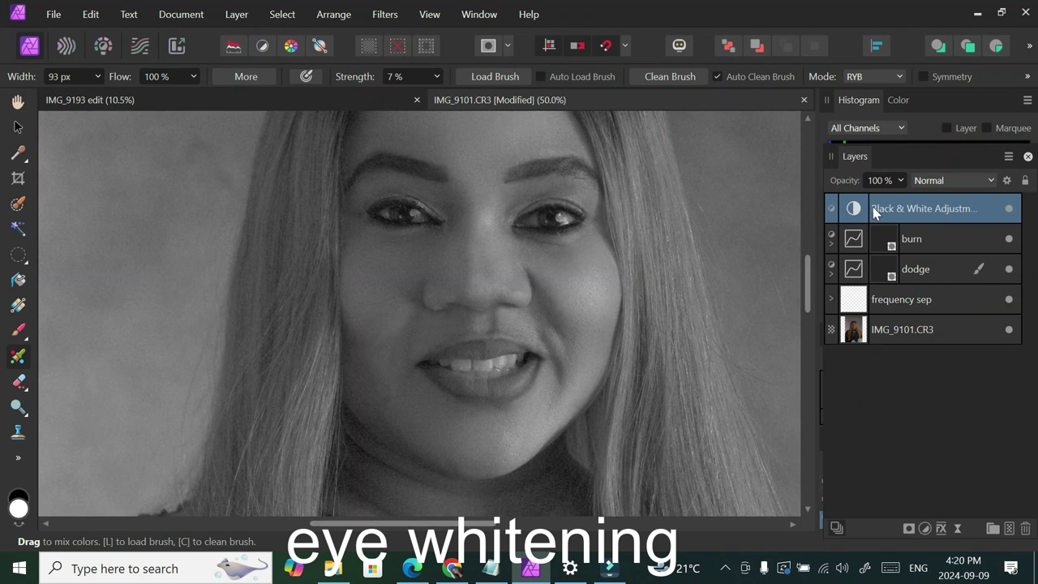
Add an inverted mask to the Black & White layer and set the paint brush flow to 99%
click(908, 528)
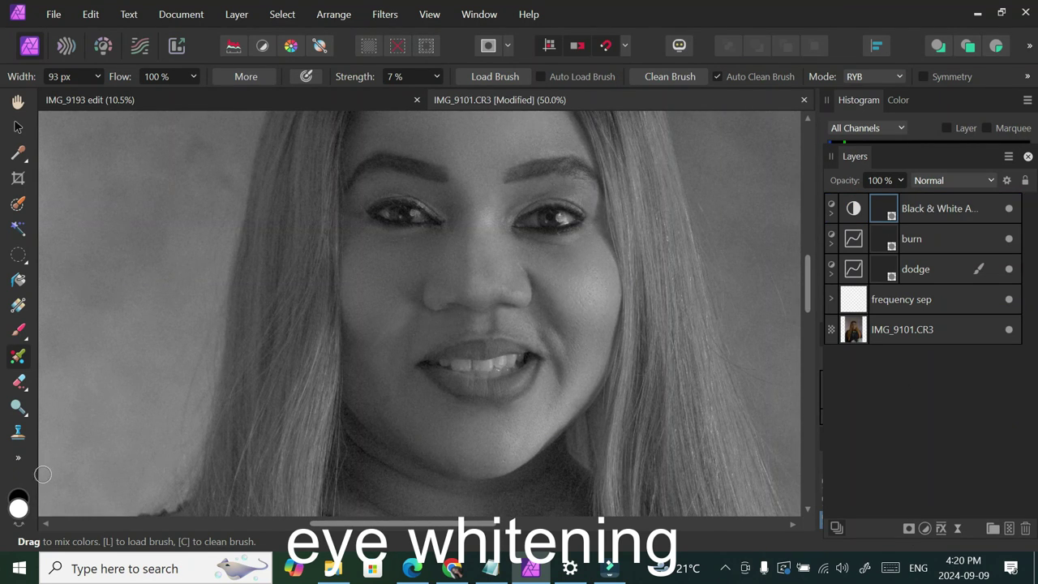
key(ctrl+i)
click(18, 330)
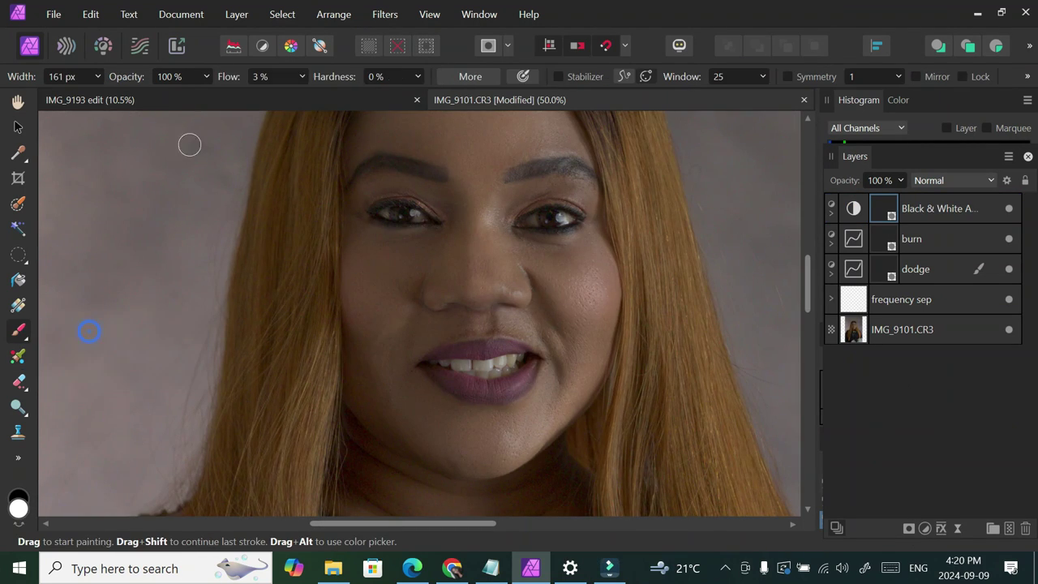
click(301, 76)
drag(303, 94, 413, 95)
click(490, 369)
Reduce the brush to 37 px and paint the teeth white on the Black & White layer's mask
key(ctrl+plus)
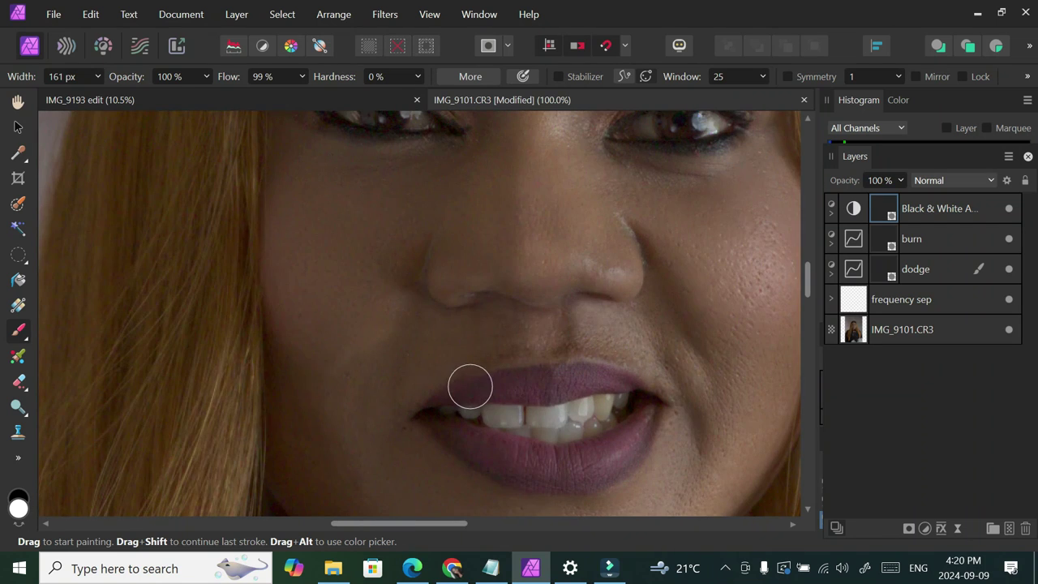
key(bracketleft)
key(bracketleft)
key(bracketleft)
key(bracketleft)
key(bracketleft)
mouse_move(612, 405)
mouse_down()
mouse_move(553, 438)
mouse_move(548, 420)
mouse_move(504, 418)
mouse_move(608, 402)
mouse_move(473, 415)
mouse_move(536, 444)
mouse_move(609, 420)
mouse_move(539, 420)
mouse_move(619, 406)
mouse_up()
key(bracketleft)
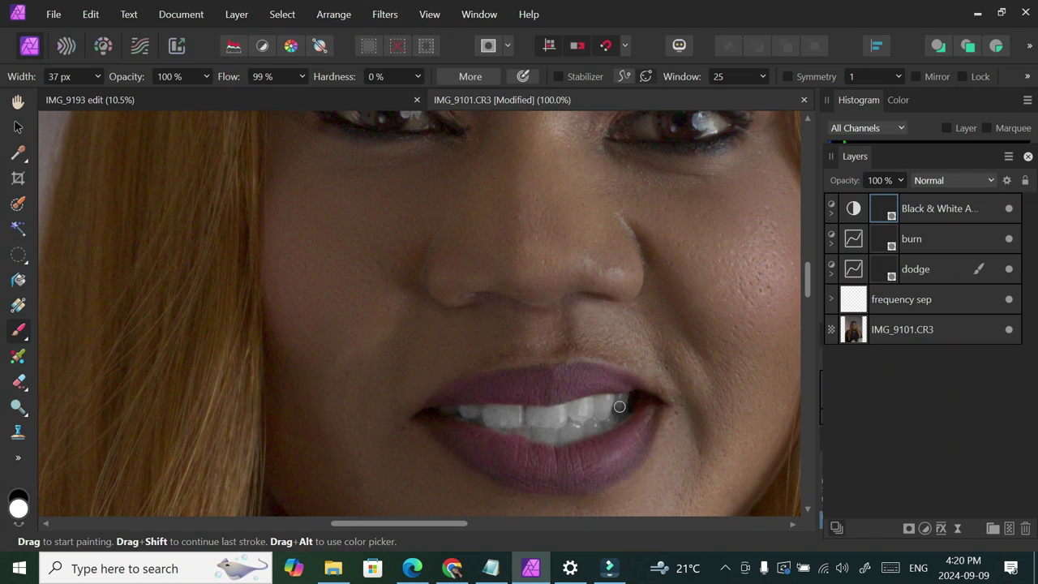
Lower the Black & White layer's opacity to 75% while checking the eyes and teeth
scroll(609, 349, up, 5)
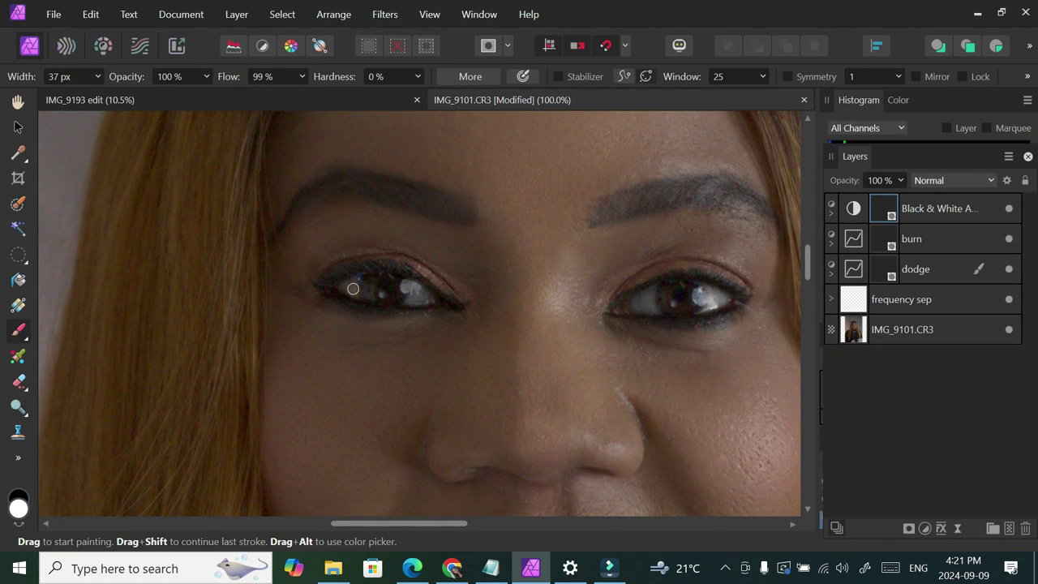
click(900, 180)
drag(901, 199, 870, 203)
key(ctrl+0)
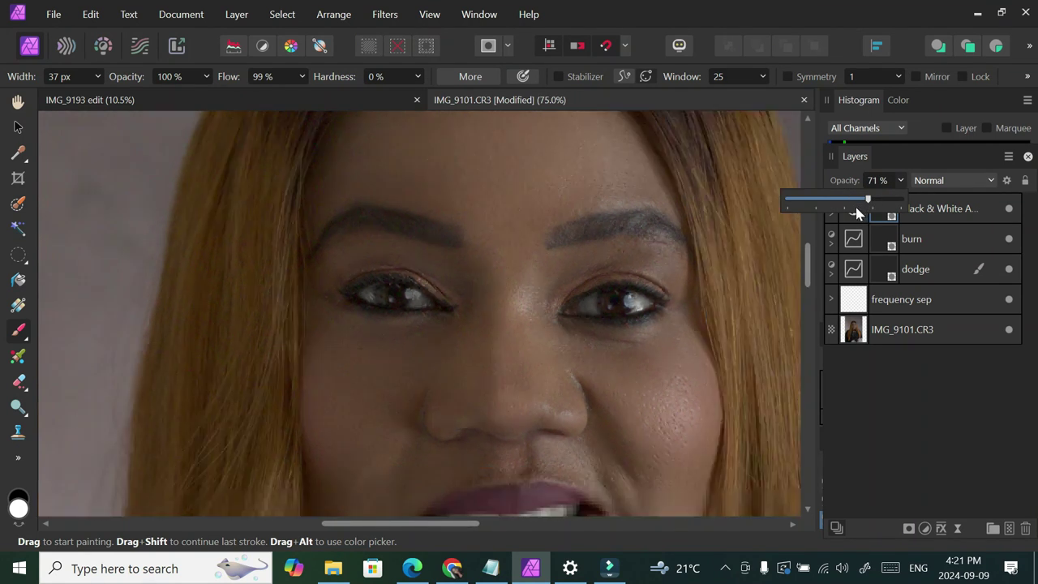
key(ctrl+minus)
drag(808, 273, 808, 279)
click(940, 209)
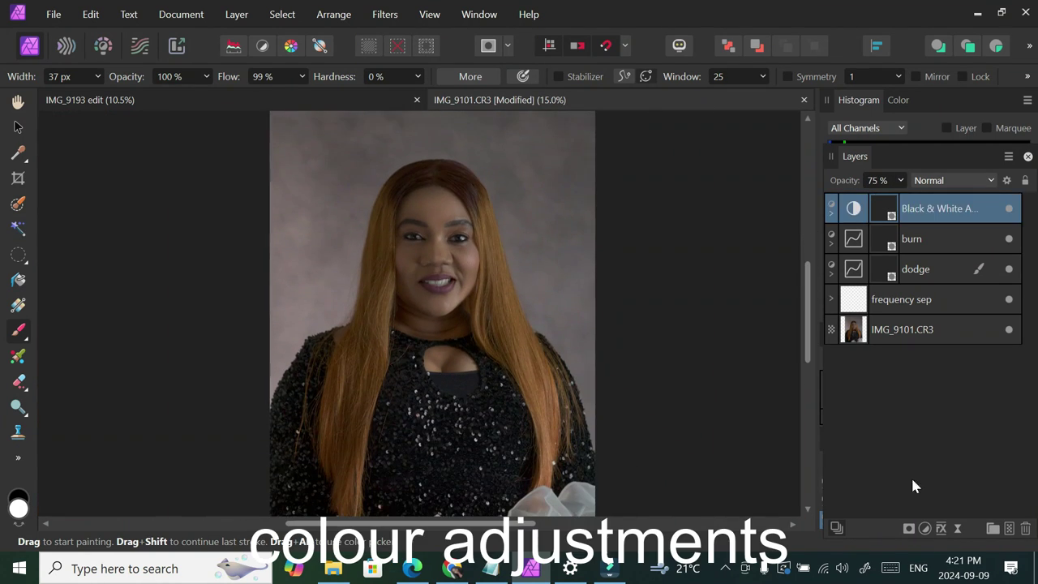
Add a Selective Color adjustment on top and set Black to 1% for the Blacks
click(924, 528)
click(908, 371)
click(799, 251)
click(762, 415)
drag(775, 402, 778, 405)
click(944, 401)
text(1)
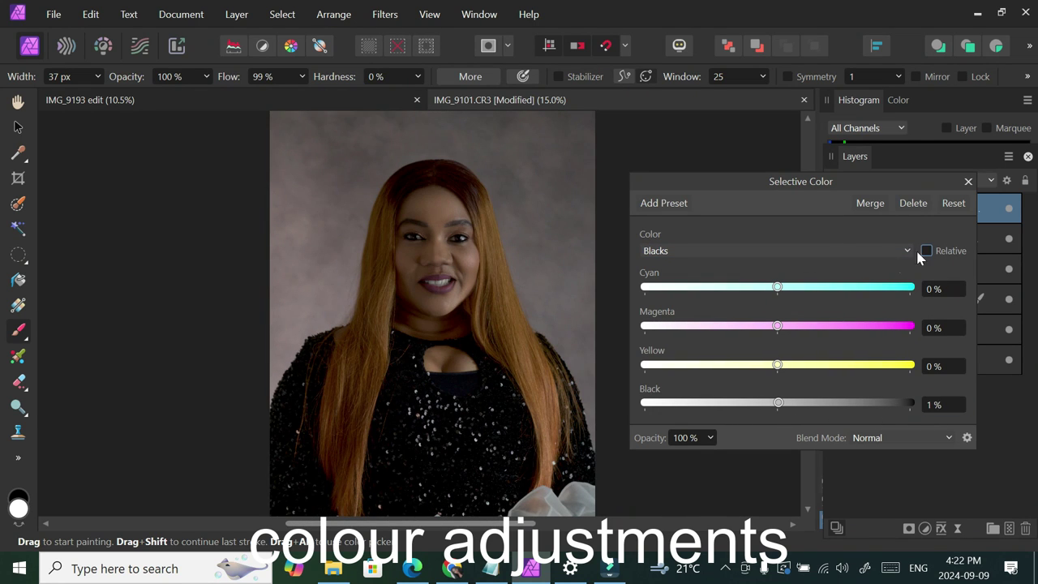
Use relative Selective Color and set the Reds to Yellow 10% and Black -11%
click(820, 253)
click(819, 272)
drag(799, 364, 787, 366)
click(817, 251)
click(800, 288)
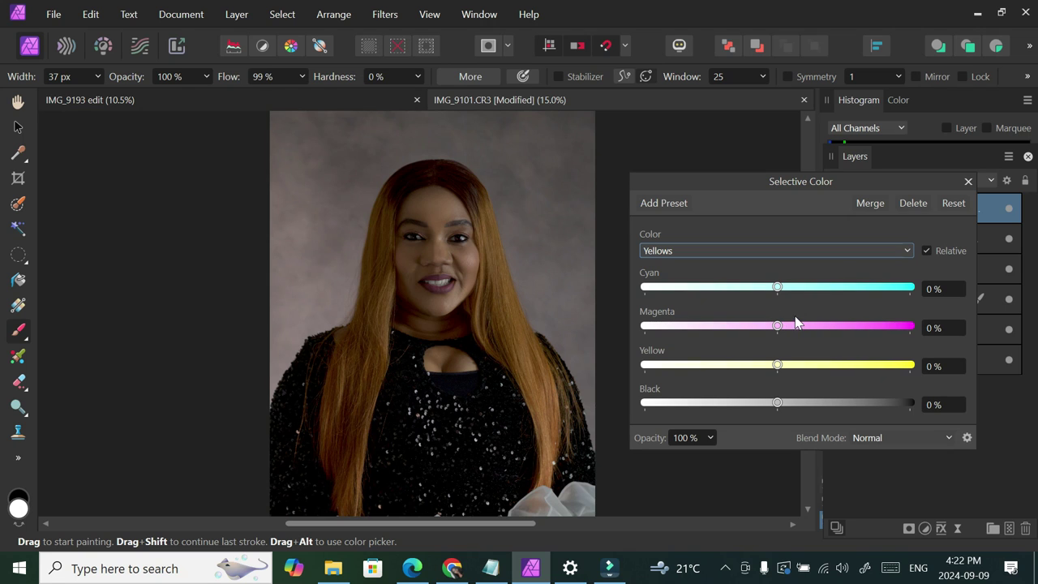
click(819, 253)
click(819, 272)
drag(776, 403, 764, 406)
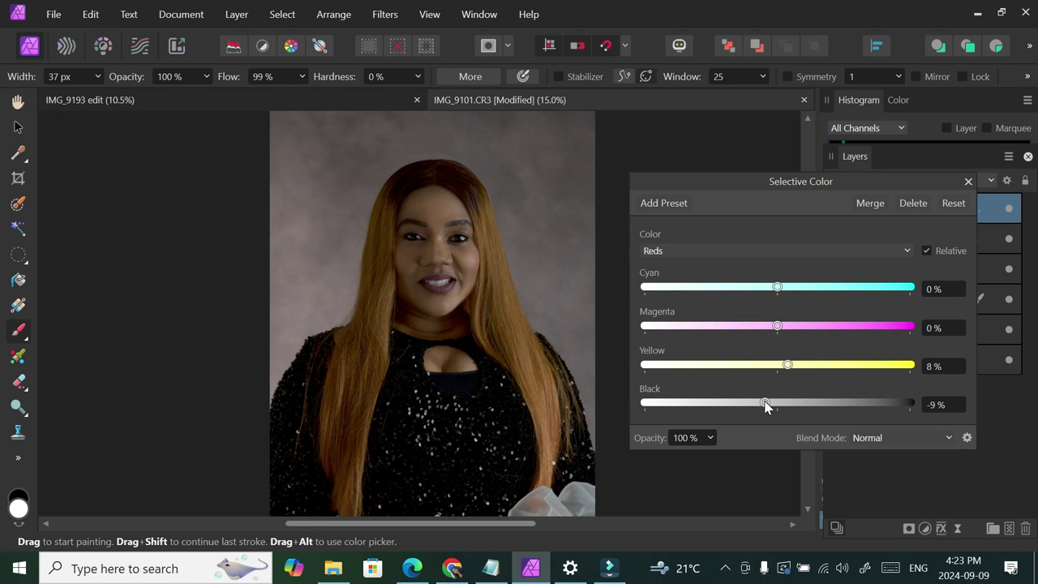
key(ctrl+equal)
key(ctrl+equal)
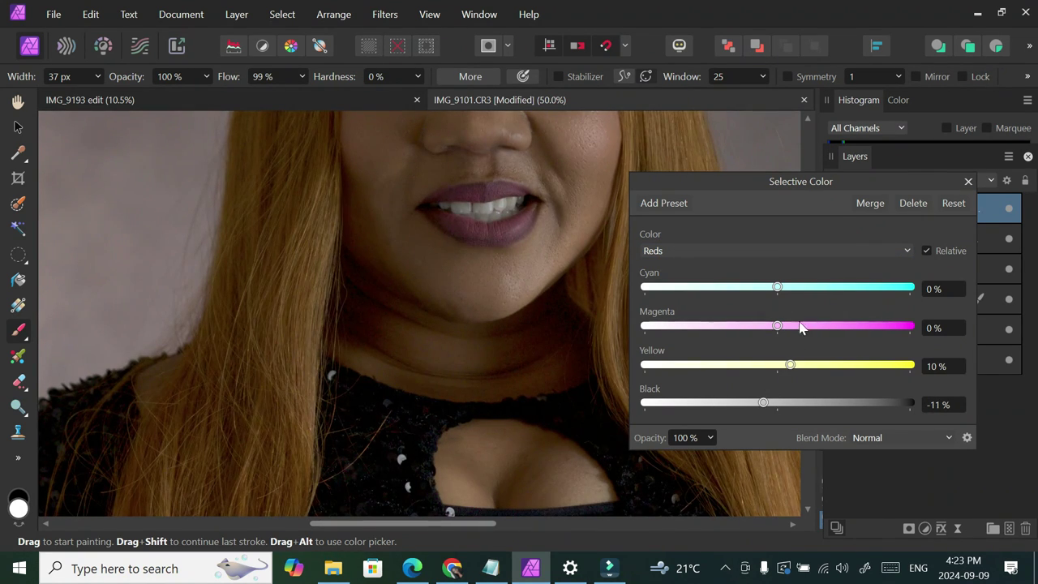
Set Black to -20% for the Yellows and close the Selective Color settings
click(754, 251)
click(743, 285)
drag(777, 403, 750, 404)
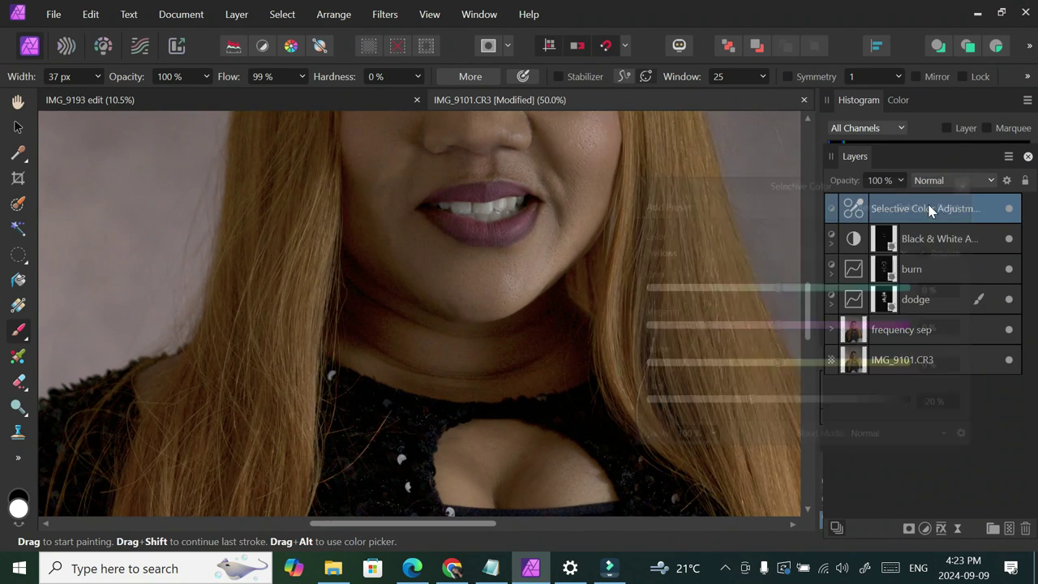
Add a Color Balance adjustment on top and set the Midtones to Cyan/Red 2% and Yellow/Blue -7%
scroll(812, 295, down, 5)
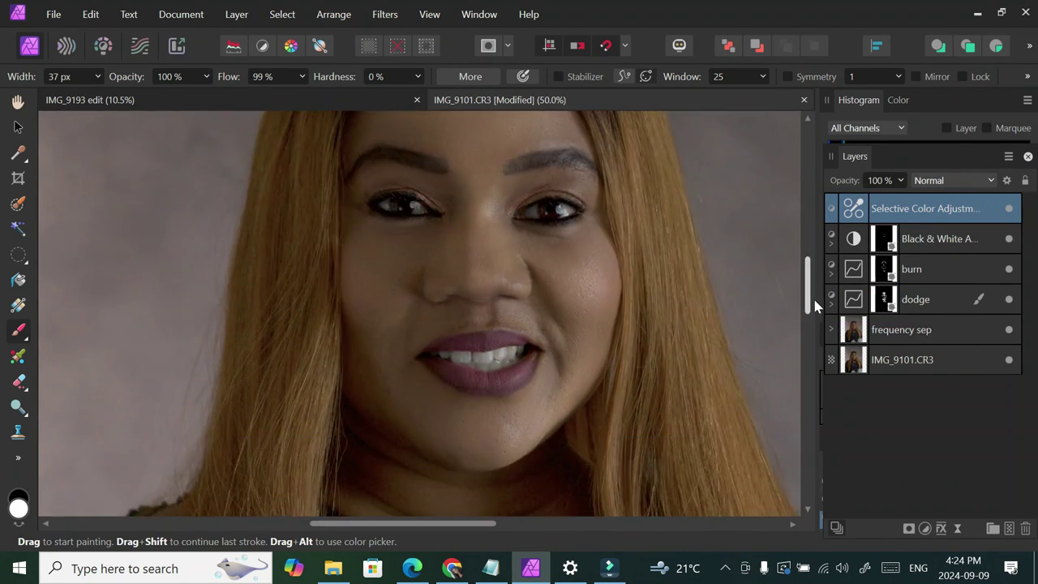
click(924, 528)
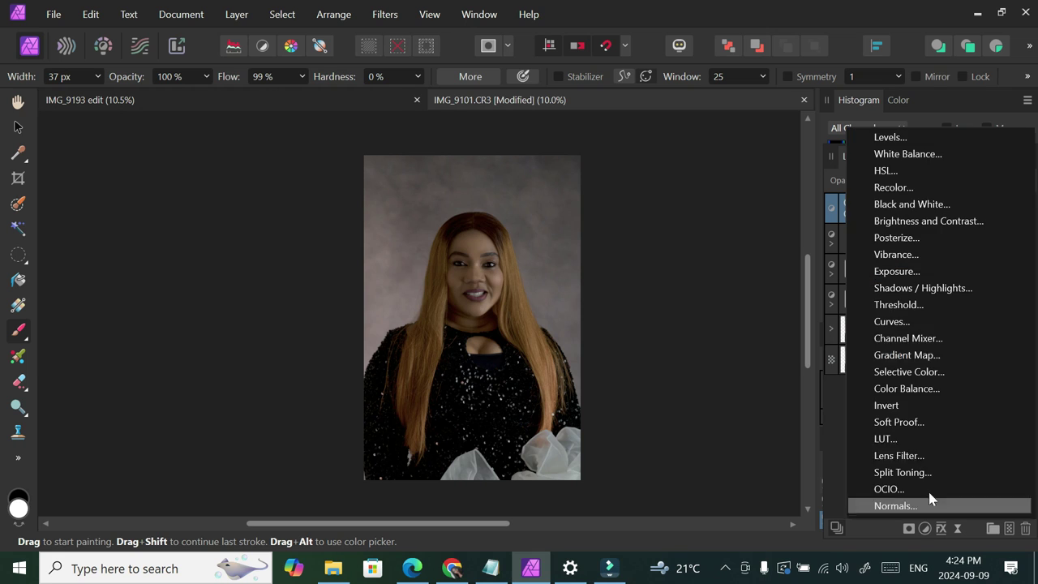
click(933, 390)
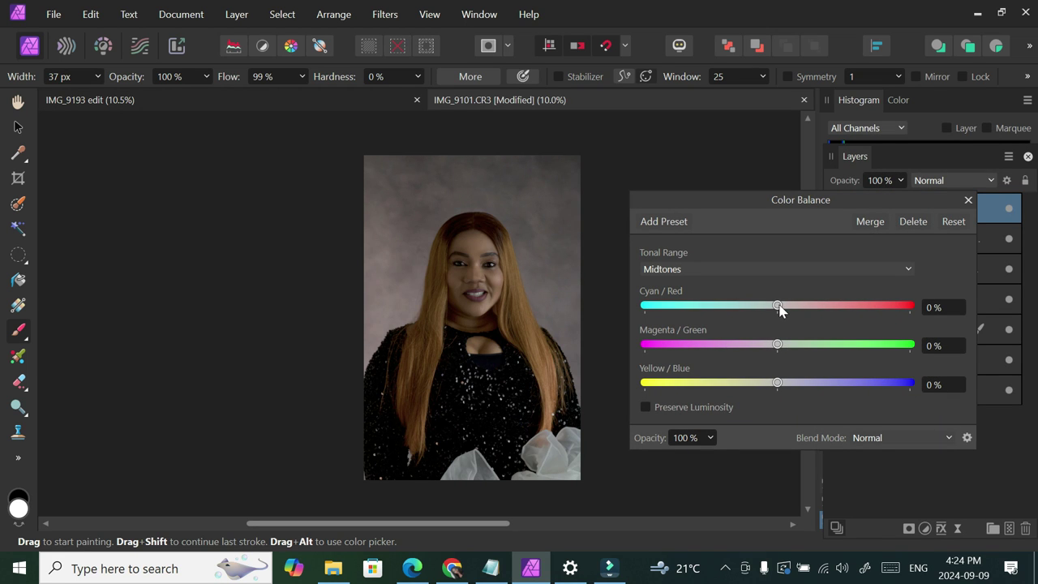
drag(781, 308, 783, 307)
drag(776, 383, 767, 384)
Fine-tune the Cyan/Red and Yellow/Blue balance of the Shadows in the Color Balance adjustment
click(786, 269)
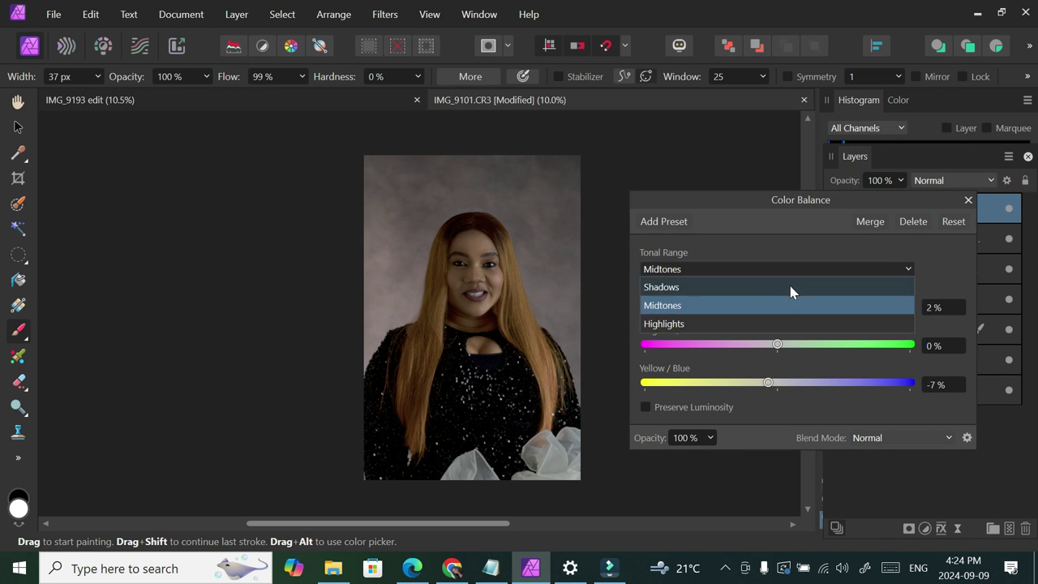
click(790, 286)
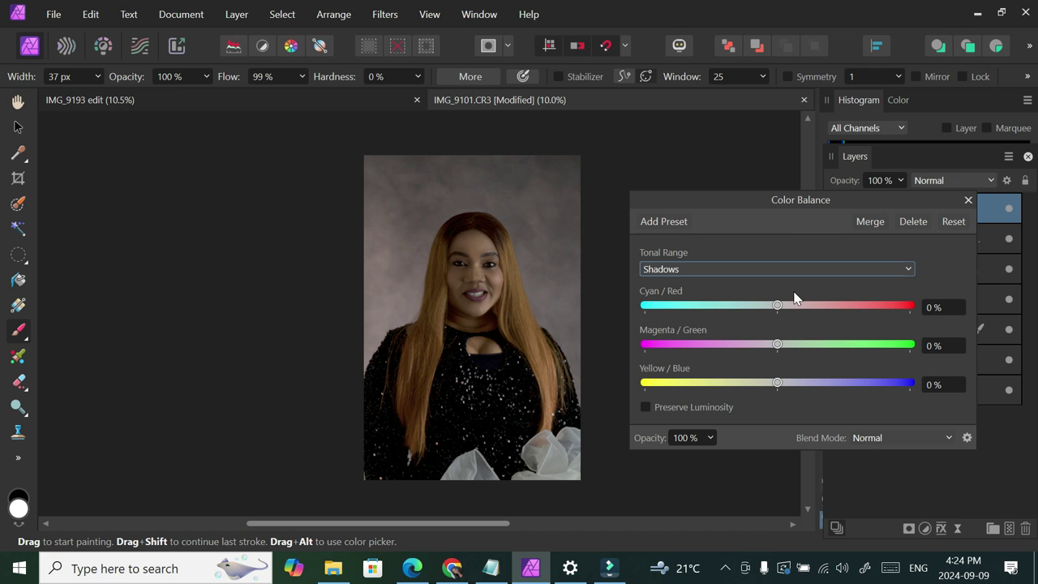
drag(776, 383, 787, 385)
drag(767, 305, 780, 305)
drag(797, 388, 765, 383)
Set the Highlights' Yellow/Blue to -4%, shift their Cyan/Red slightly toward red, and close the Color Balance settings
click(786, 268)
click(787, 304)
click(799, 269)
click(778, 323)
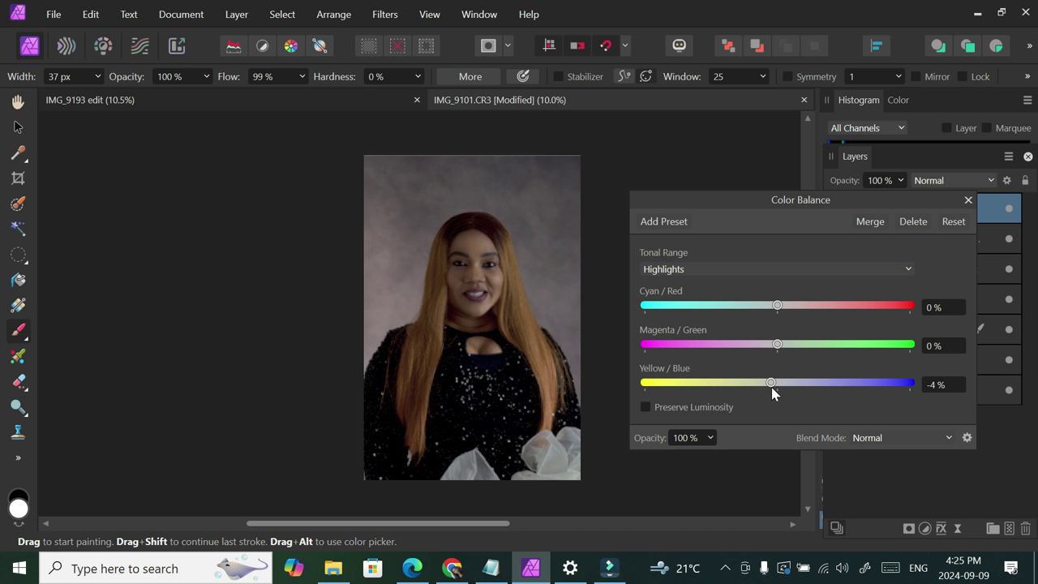
drag(774, 306, 783, 304)
click(967, 200)
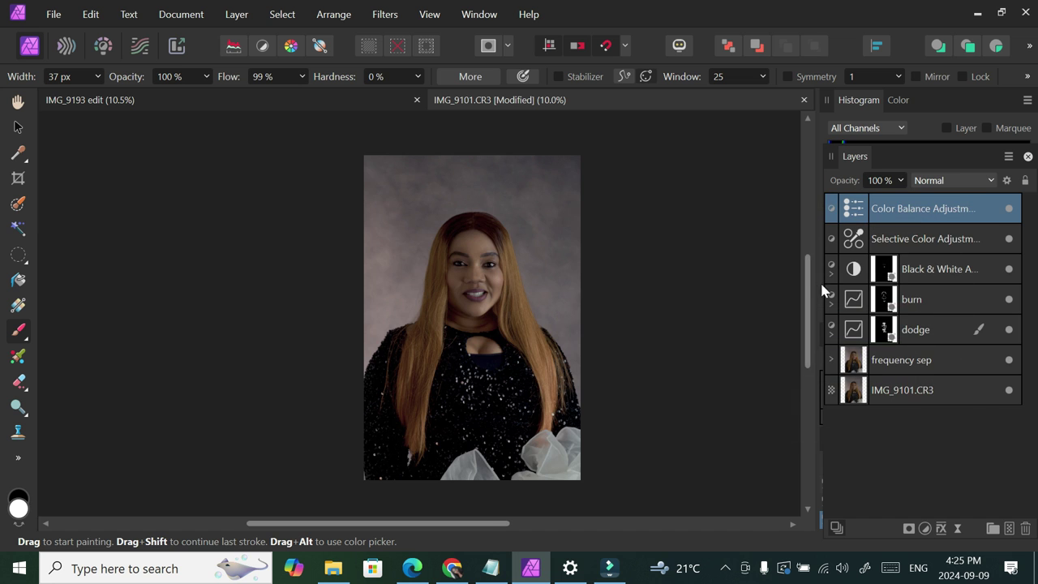
Reopen the Color Balance adjustment and set the Midtones' Yellow/Blue to -14%
key(ctrl+plus)
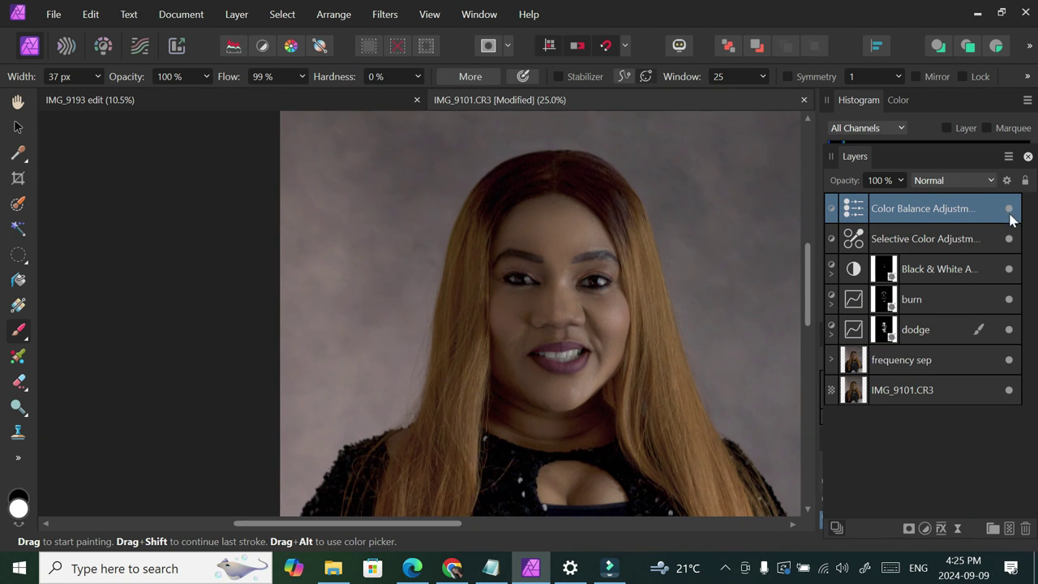
double_click(872, 216)
drag(765, 382, 758, 384)
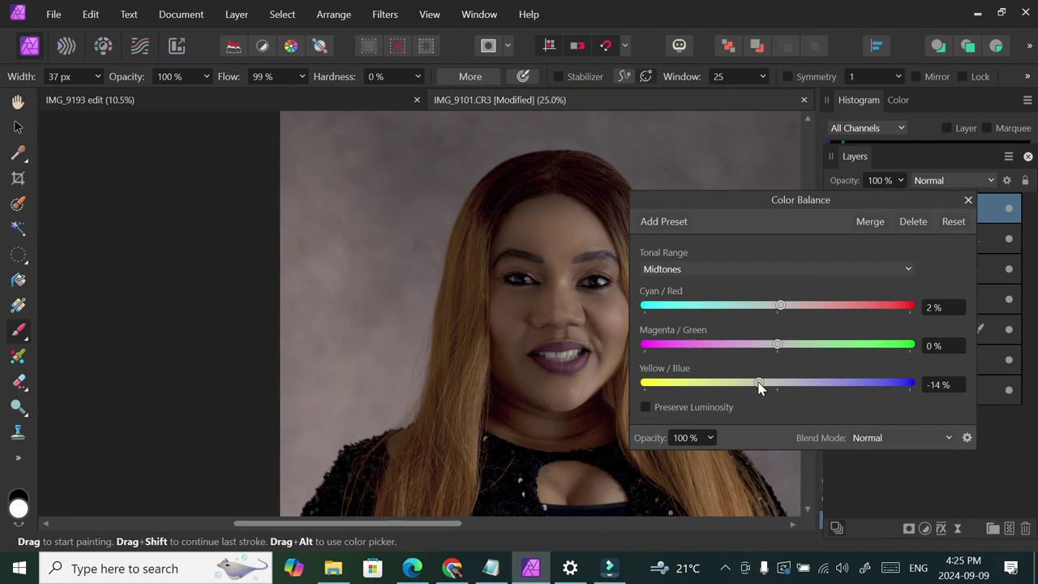
click(967, 199)
Compare the portrait before and after by toggling the visibility of all layers above IMG_9101.CR3
scroll(813, 324, down, 1)
drag(809, 320, 810, 333)
key(ctrl+minus)
key(ctrl+minus)
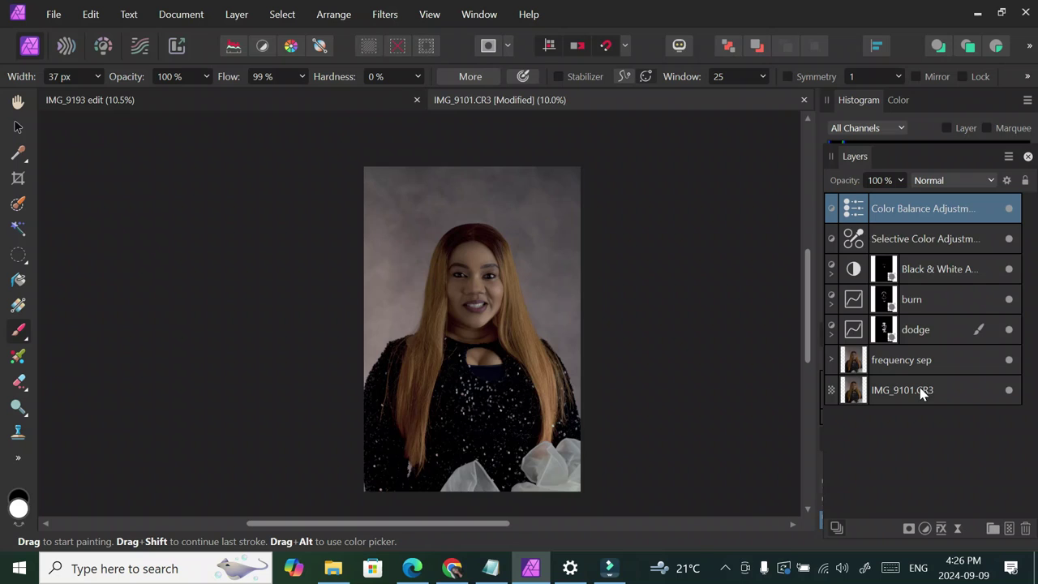
shift+click(966, 363)
key(ctrl+plus)
key(ctrl+plus)
click(1009, 361)
click(1009, 362)
click(1009, 363)
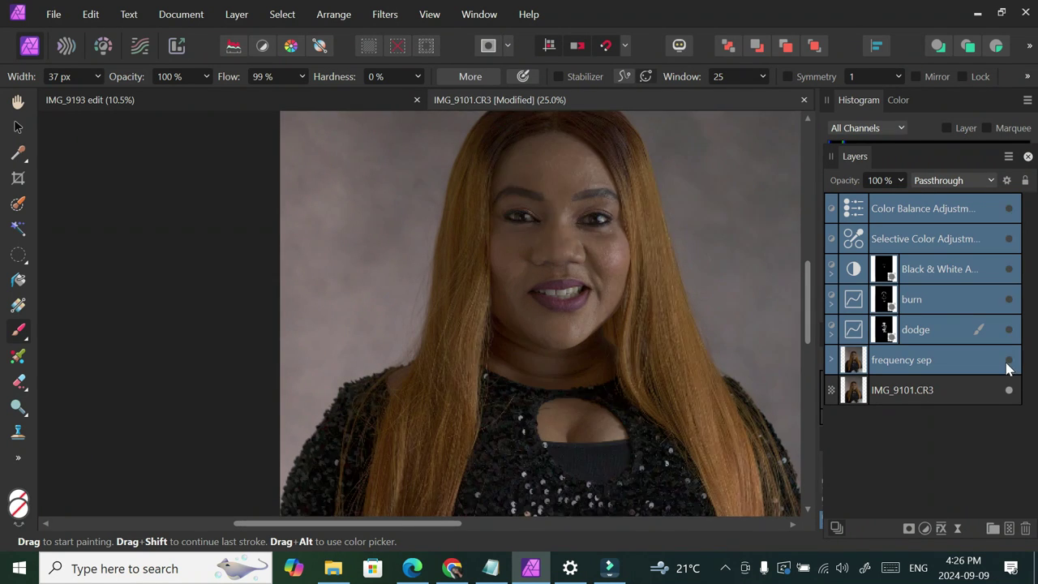
click(1008, 362)
click(1008, 363)
click(1009, 301)
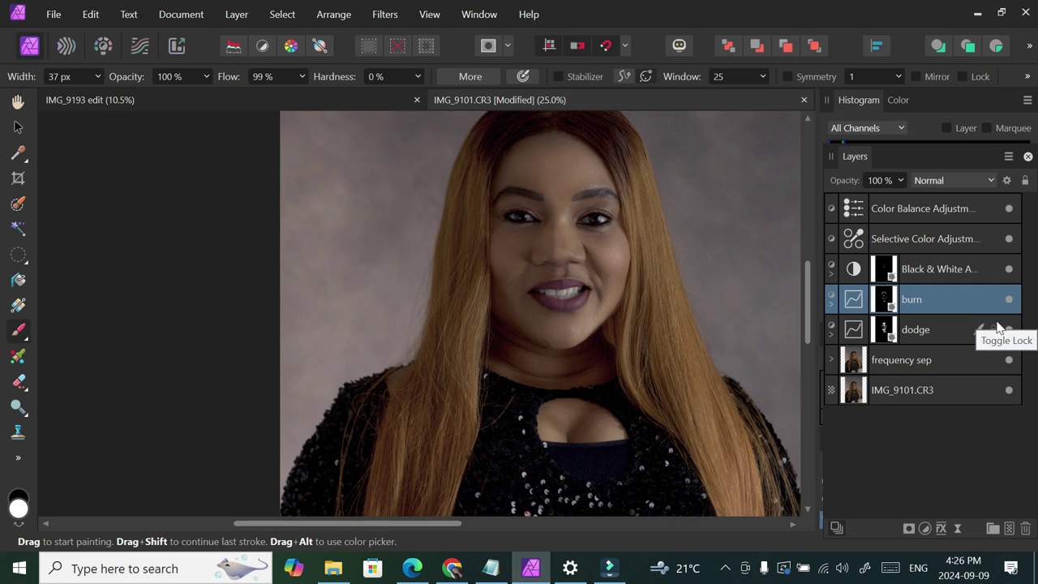
Select the layers from Color Balance down to frequency sep and merge the visible result into a new pixel layer
scroll(815, 323, up, 3)
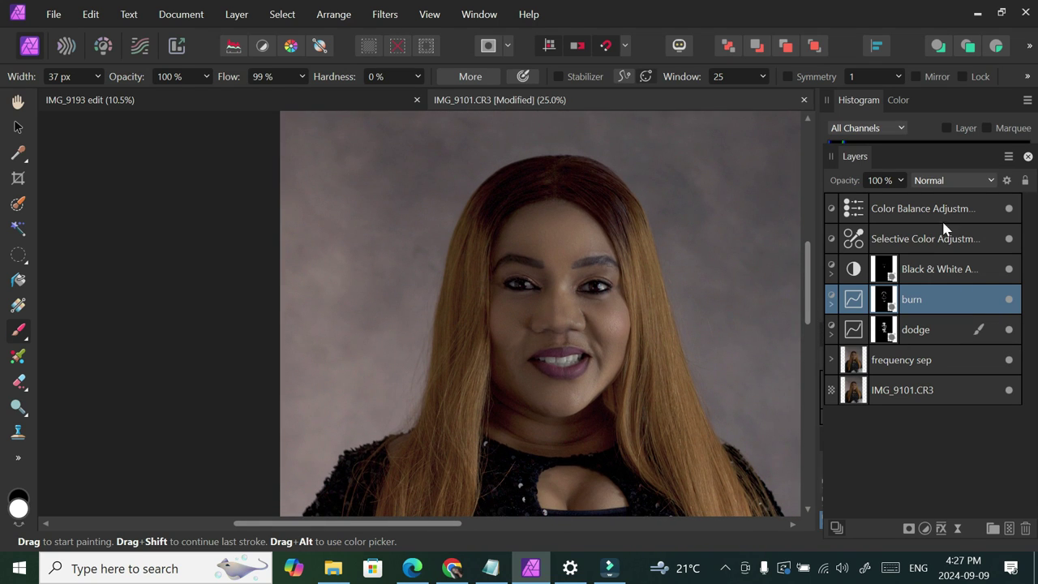
click(955, 212)
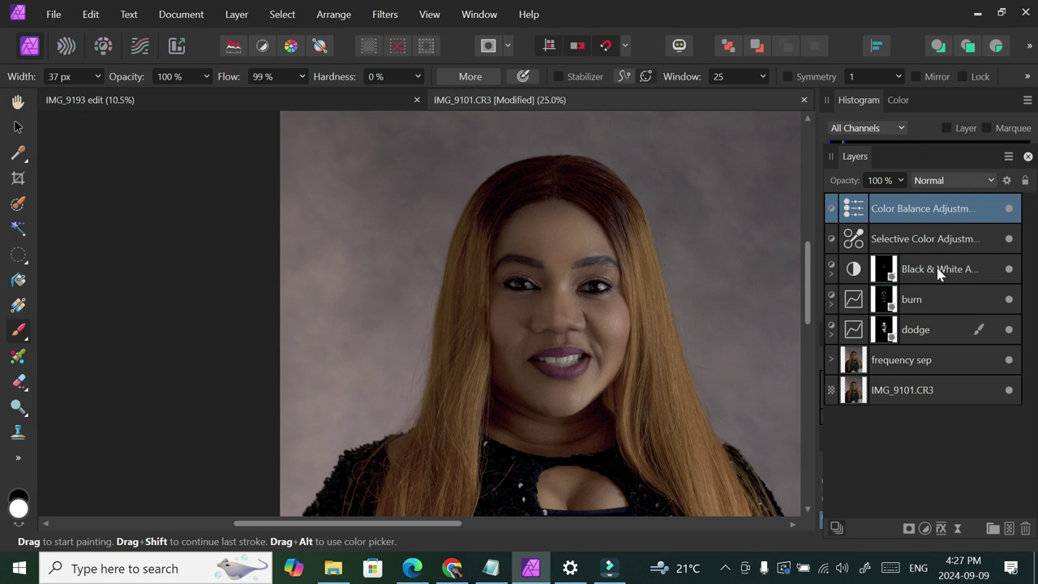
shift+click(924, 361)
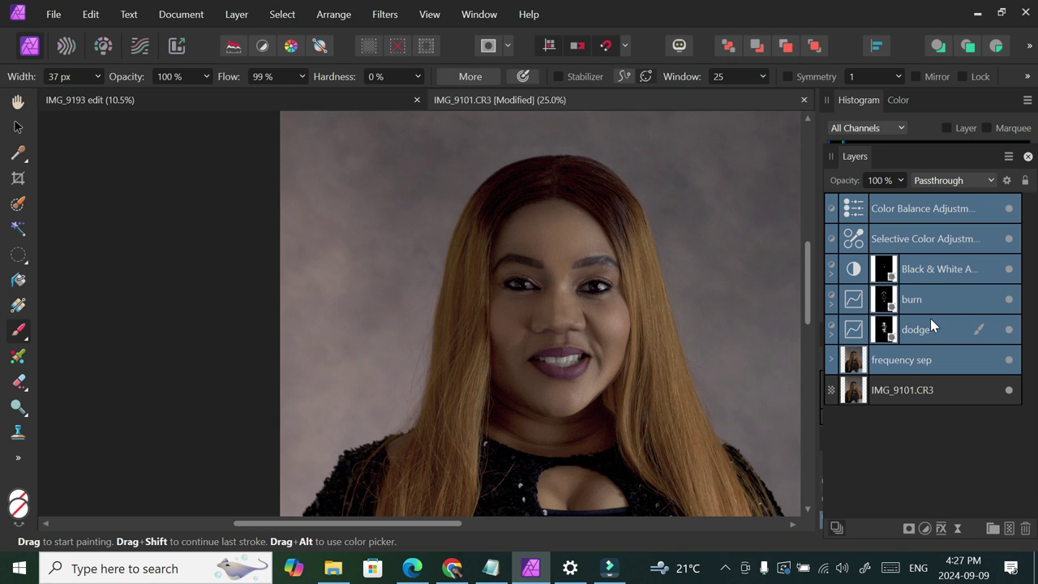
key(ctrl+shift+alt+e)
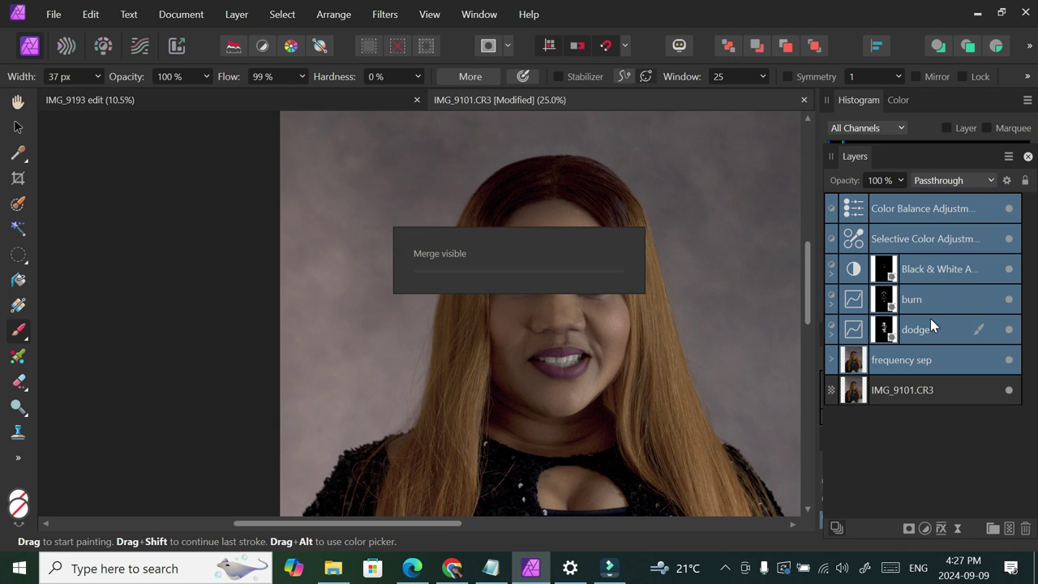
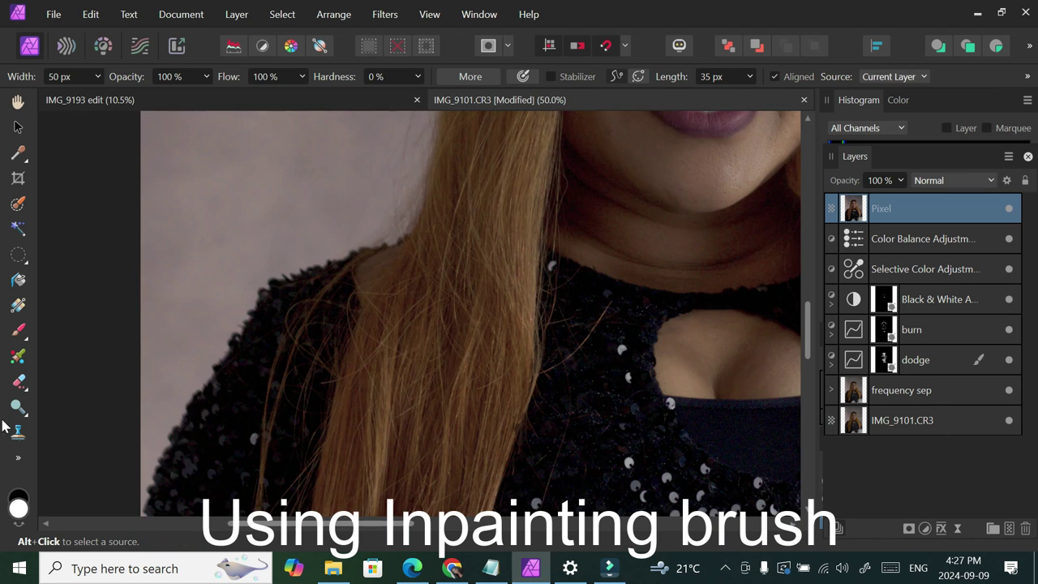
Inpaint the neckline opening and the stray hairs beside the left lock of hair, reducing the Inpainting Brush to 36 px
click(18, 457)
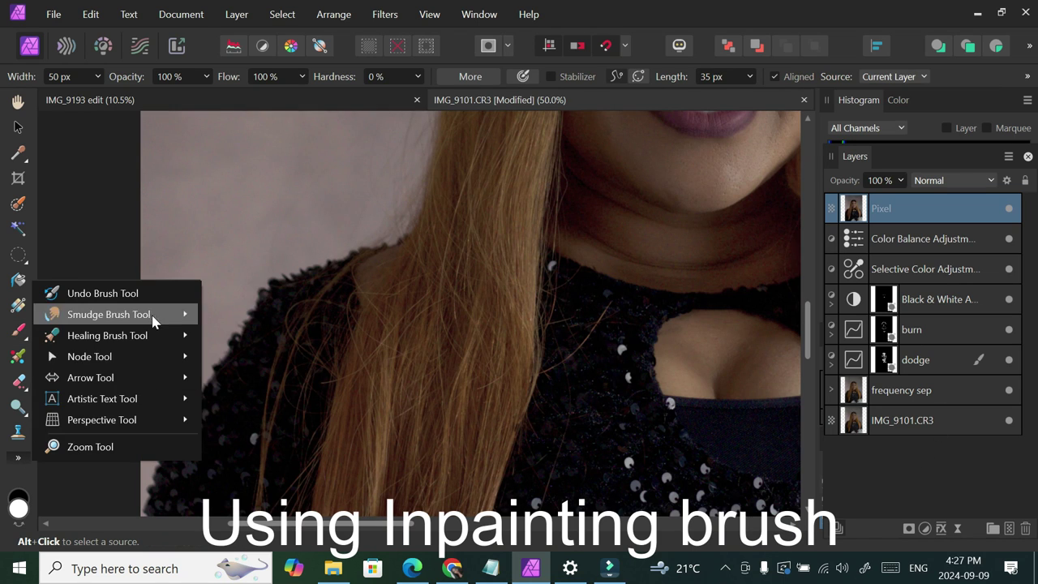
click(251, 399)
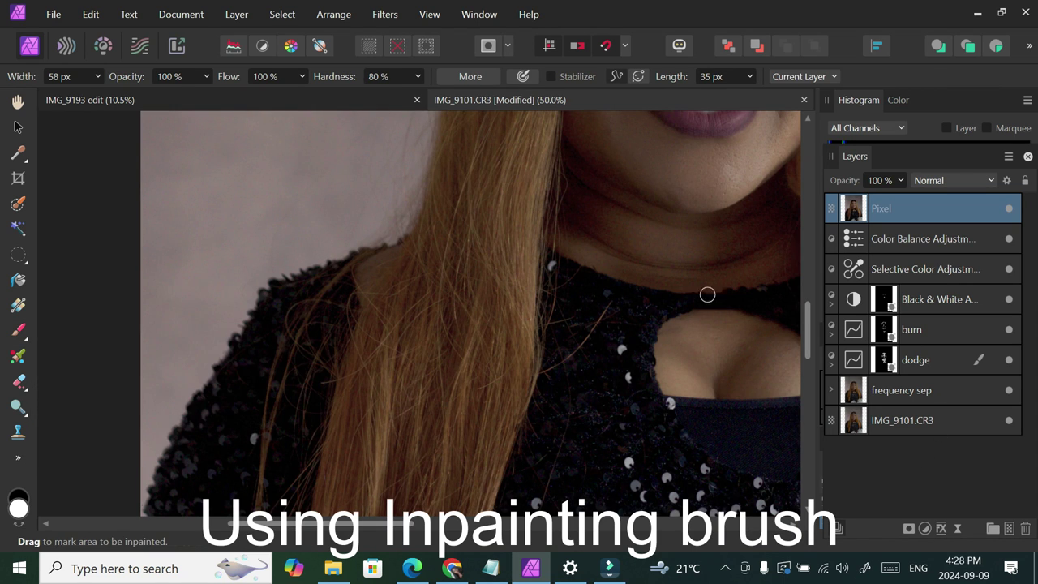
drag(689, 333, 669, 333)
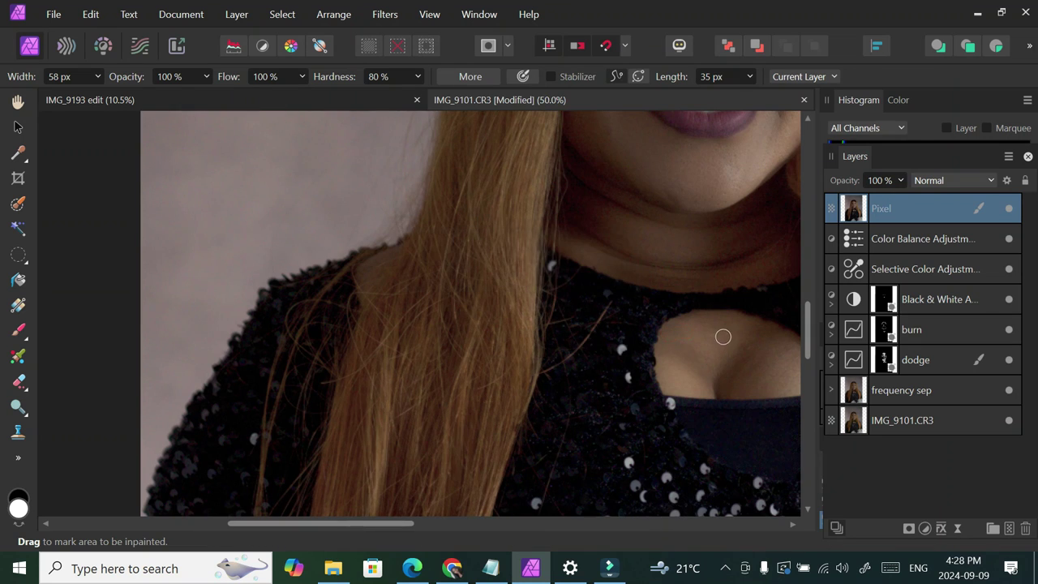
key(bracketleft)
mouse_move(609, 300)
mouse_down()
mouse_move(552, 365)
mouse_move(535, 511)
mouse_up()
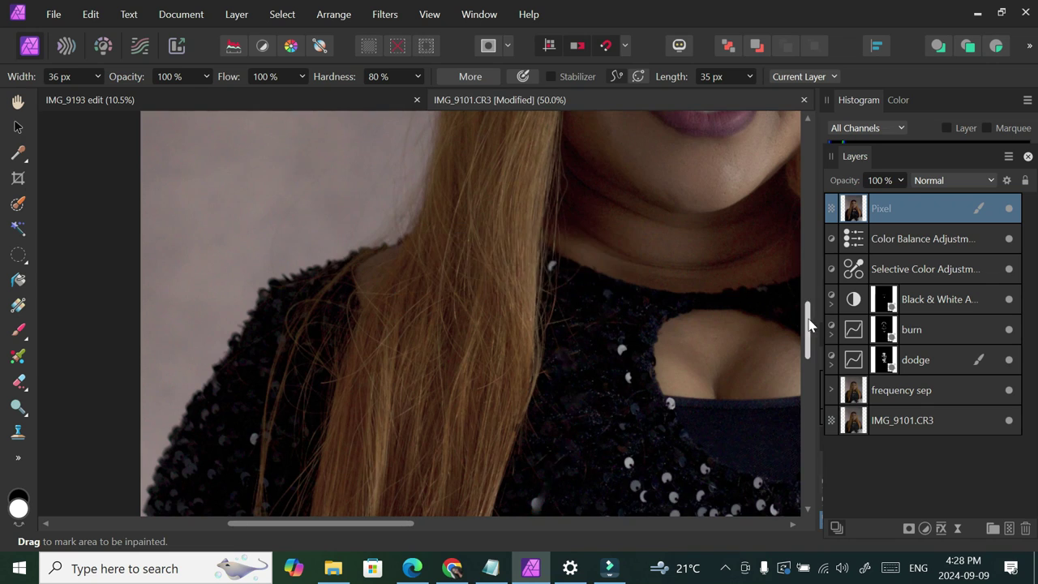
Inpaint the remaining stray hairs on the sequined dress along the lower inner edge of the left lock
drag(809, 324, 809, 370)
drag(538, 250, 500, 379)
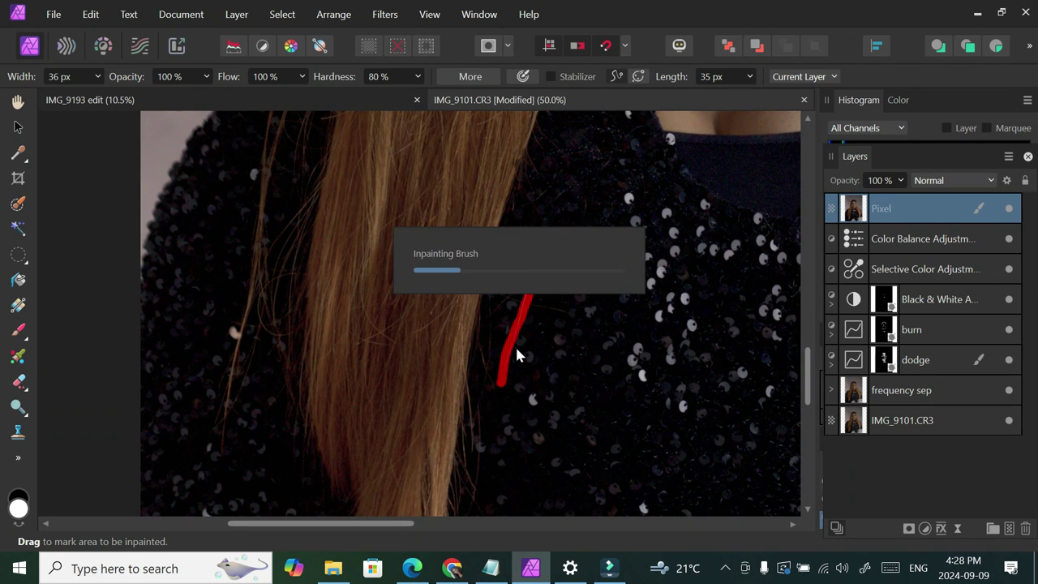
drag(590, 324, 494, 295)
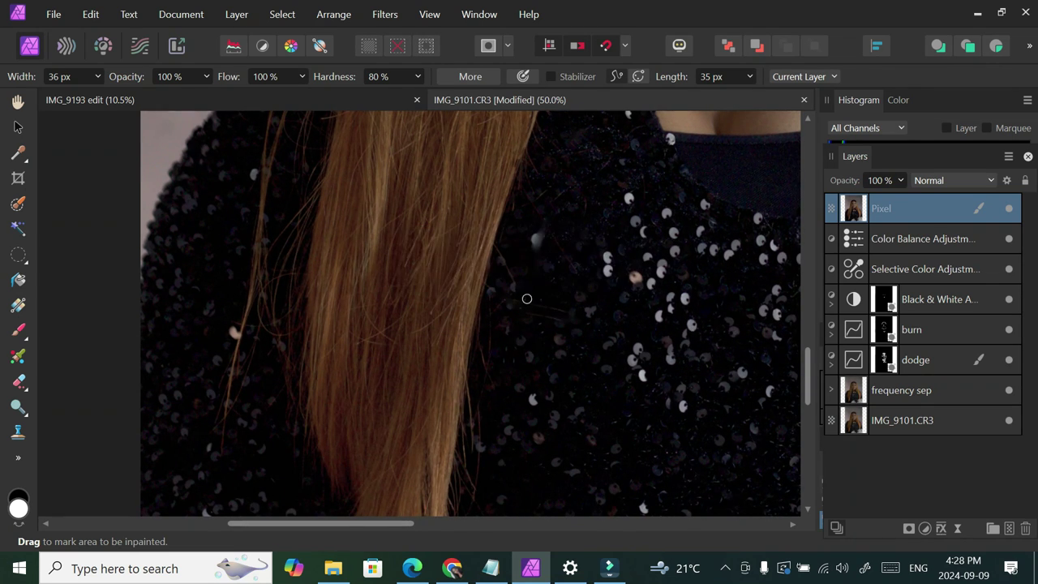
drag(572, 308, 506, 302)
drag(569, 325, 519, 319)
Inpaint the stray hairs on the dress along the inner edge of the right lock, down to the white ruffle
drag(407, 523, 598, 486)
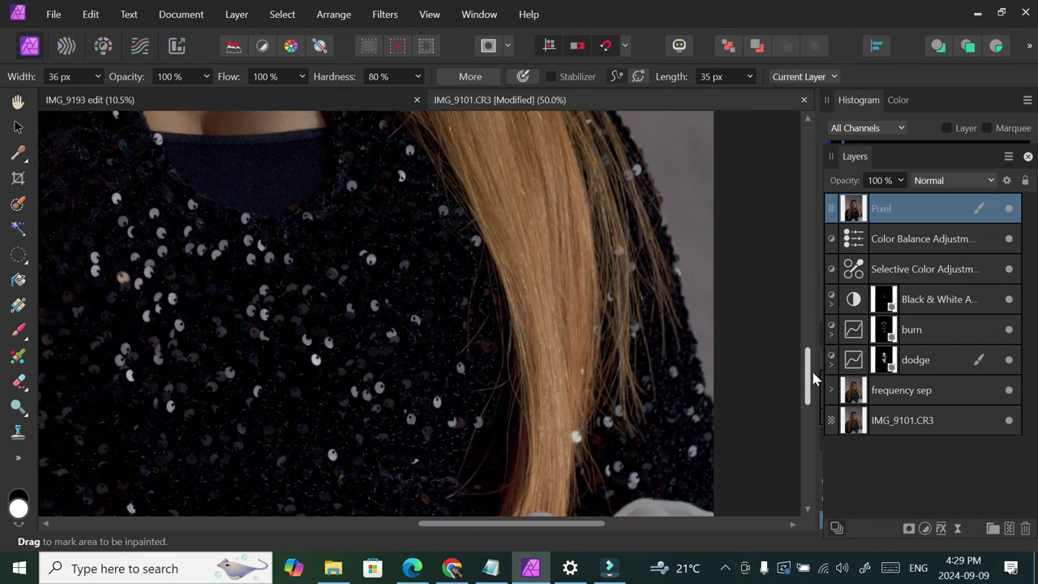
drag(809, 377, 792, 347)
key(ctrl+minus)
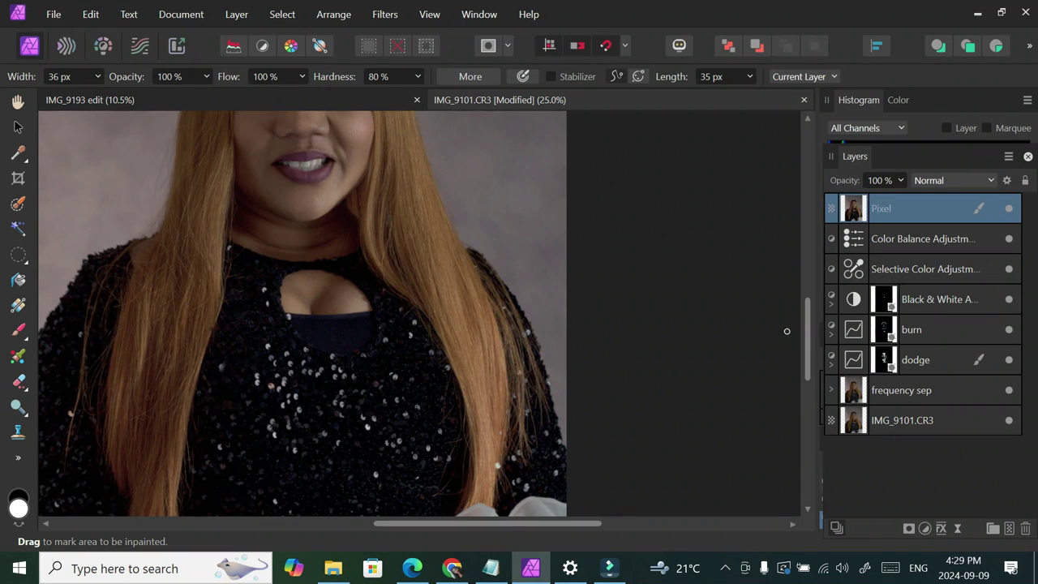
drag(415, 453, 445, 413)
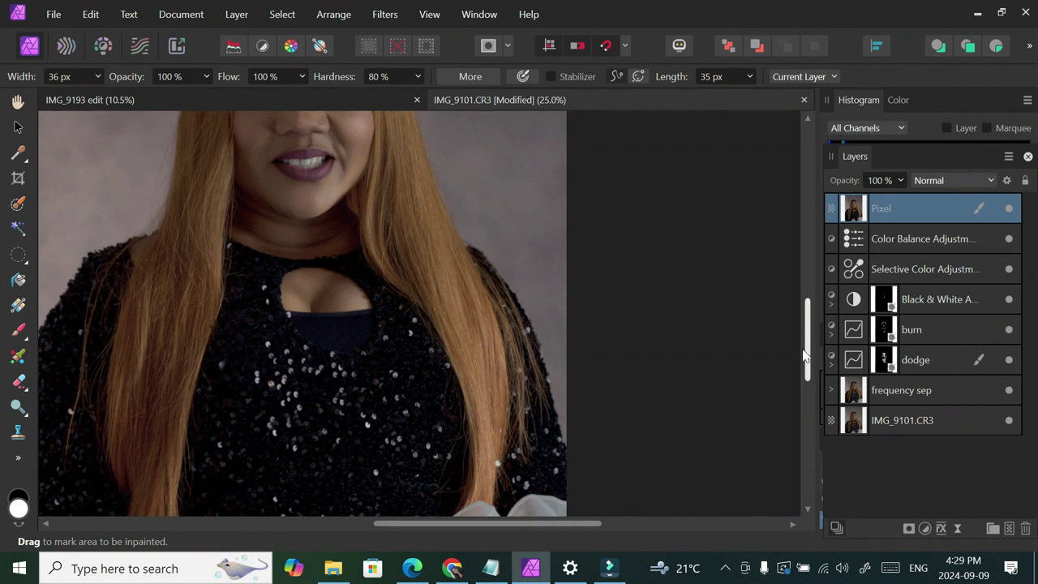
scroll(419, 409, down, 4)
mouse_move(452, 352)
mouse_down()
mouse_move(432, 396)
mouse_move(441, 361)
mouse_up()
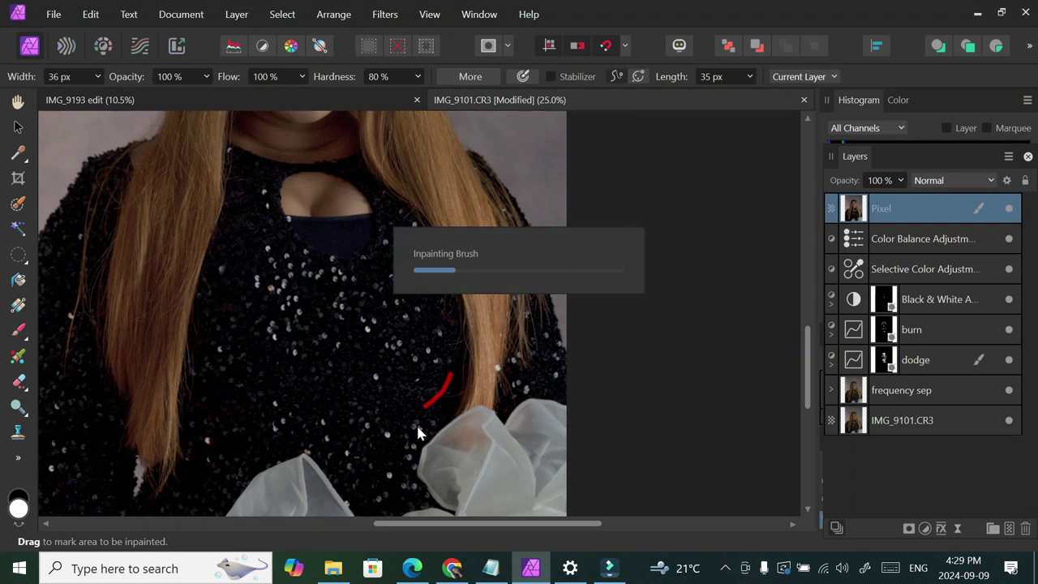
drag(420, 396, 450, 392)
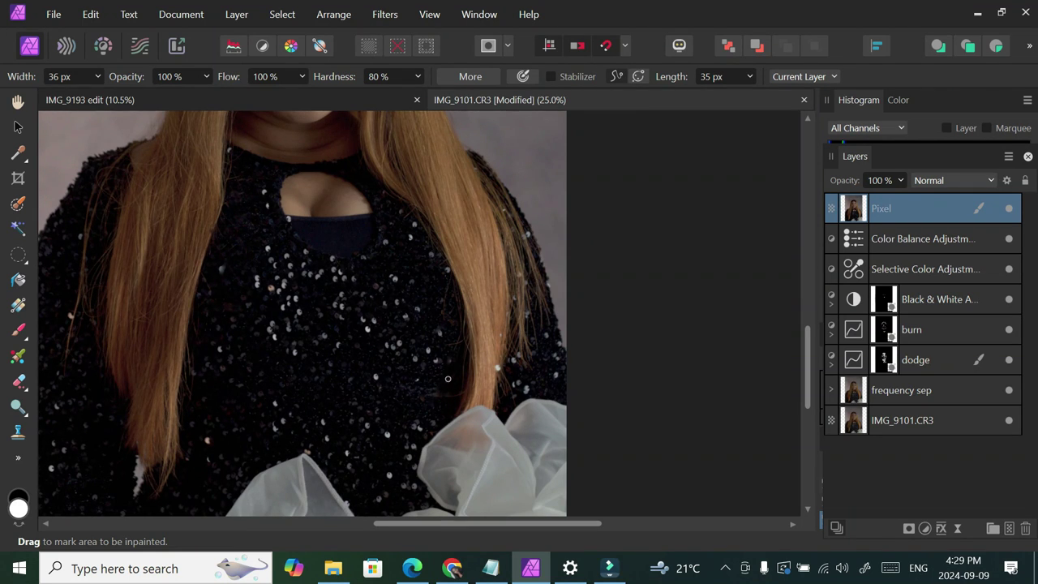
Add a Levels adjustment above the merged Pixel layer, keeping its dialog clear of the portrait
drag(808, 344, 809, 295)
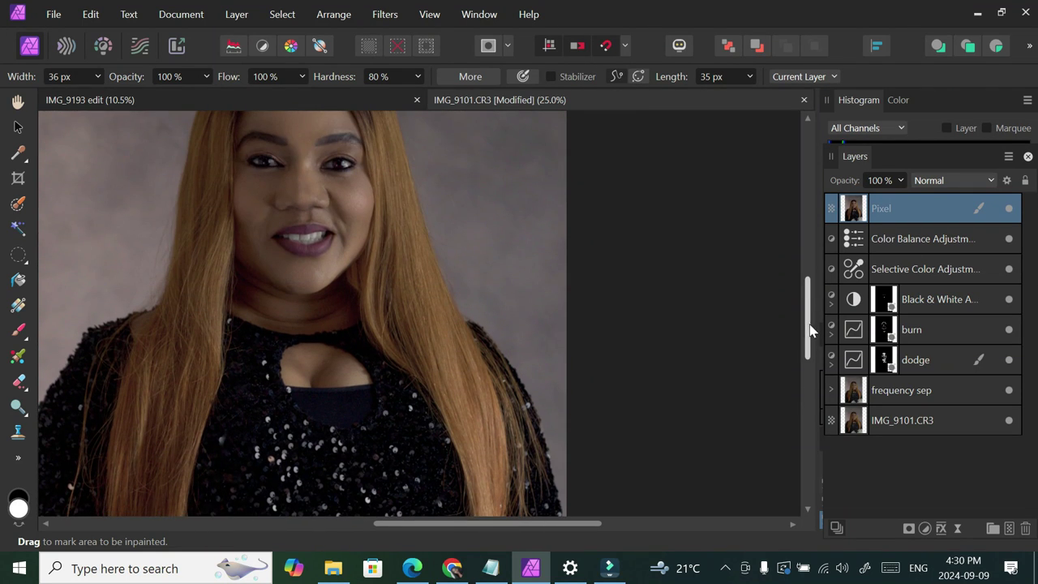
scroll(810, 331, up, 3)
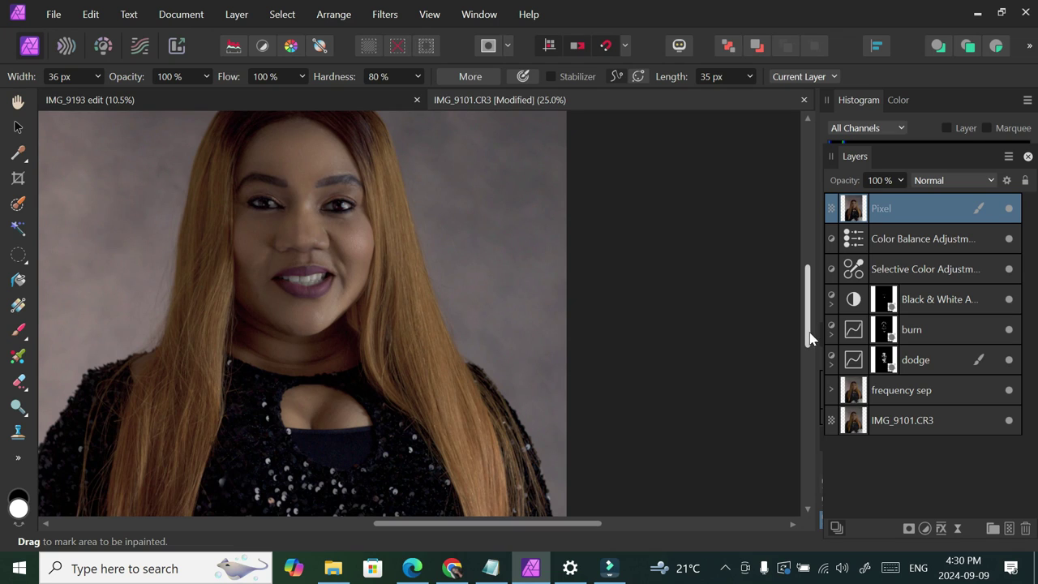
scroll(798, 323, down, 2)
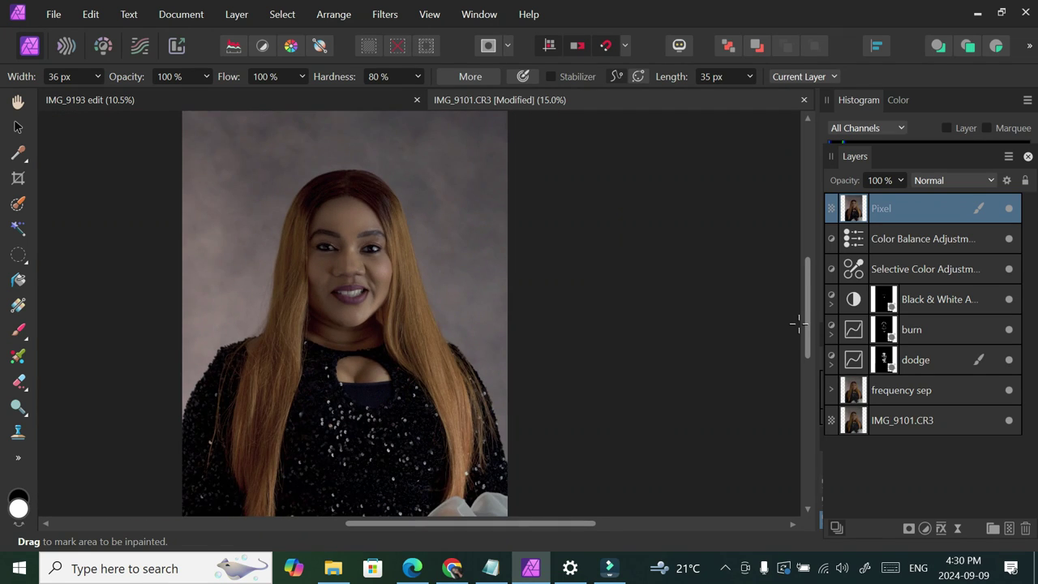
scroll(798, 322, down, 1)
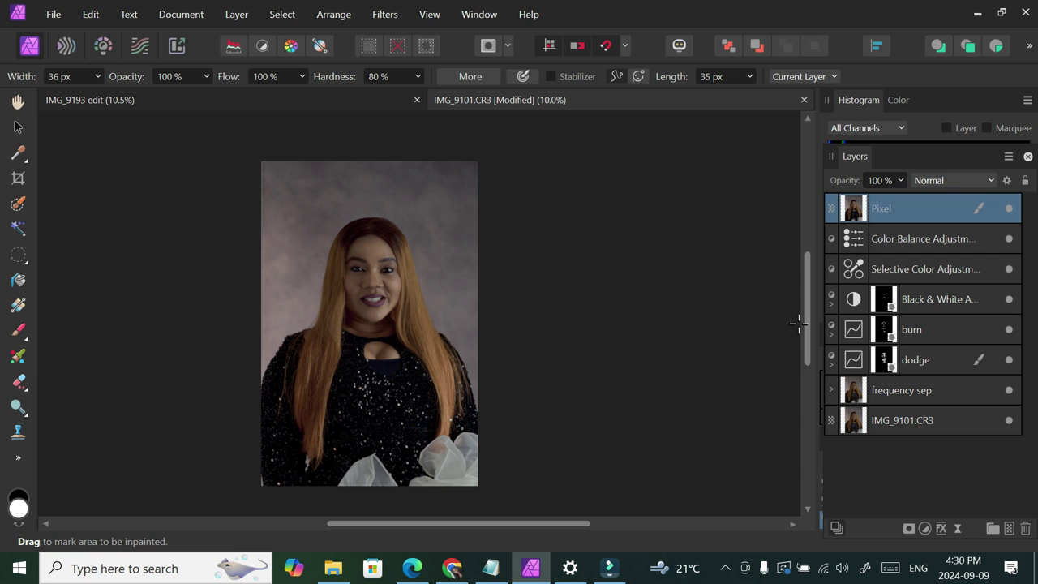
scroll(807, 304, down, 2)
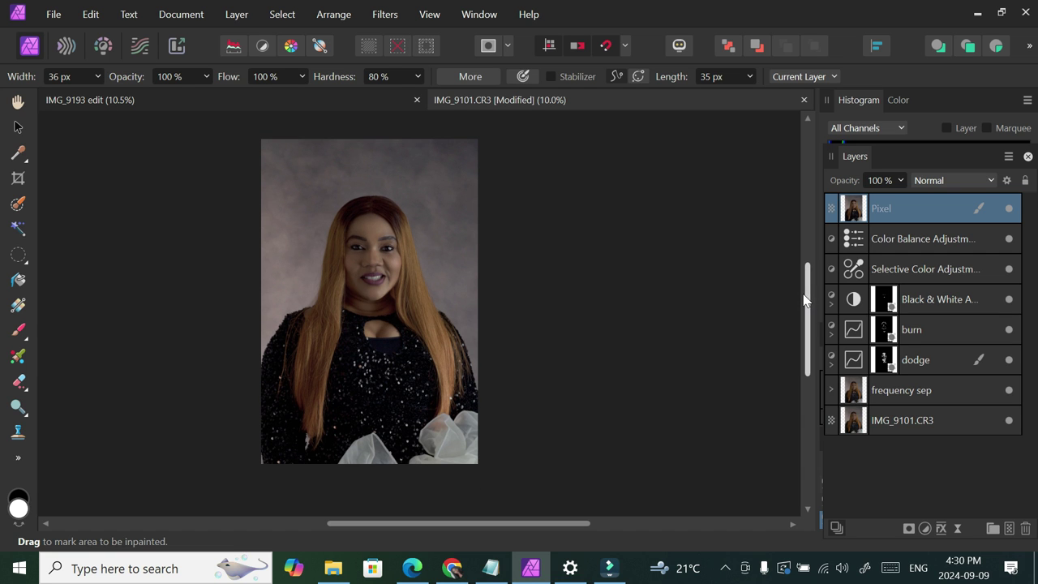
click(925, 528)
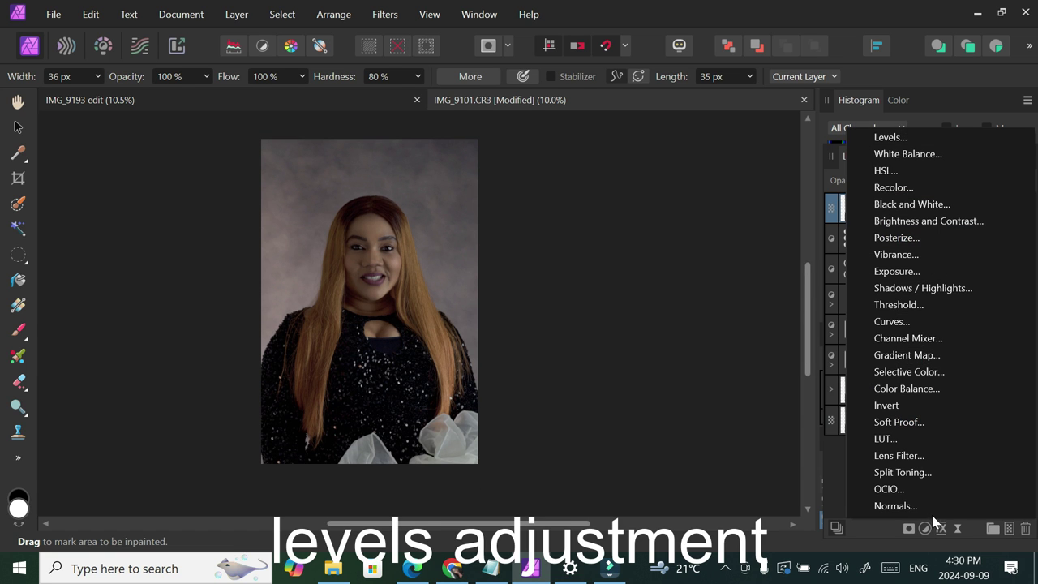
click(890, 137)
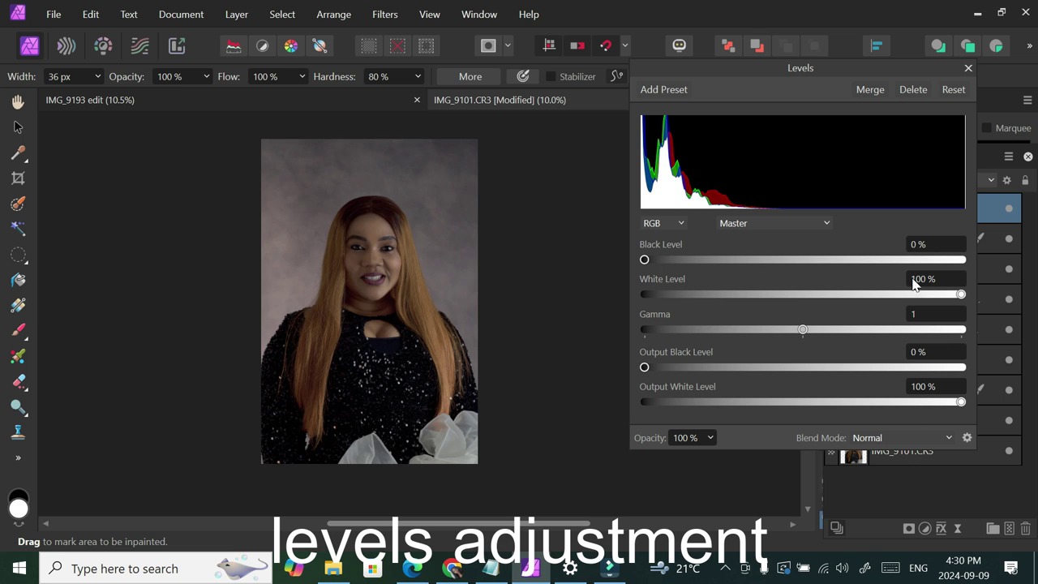
drag(804, 106, 792, 140)
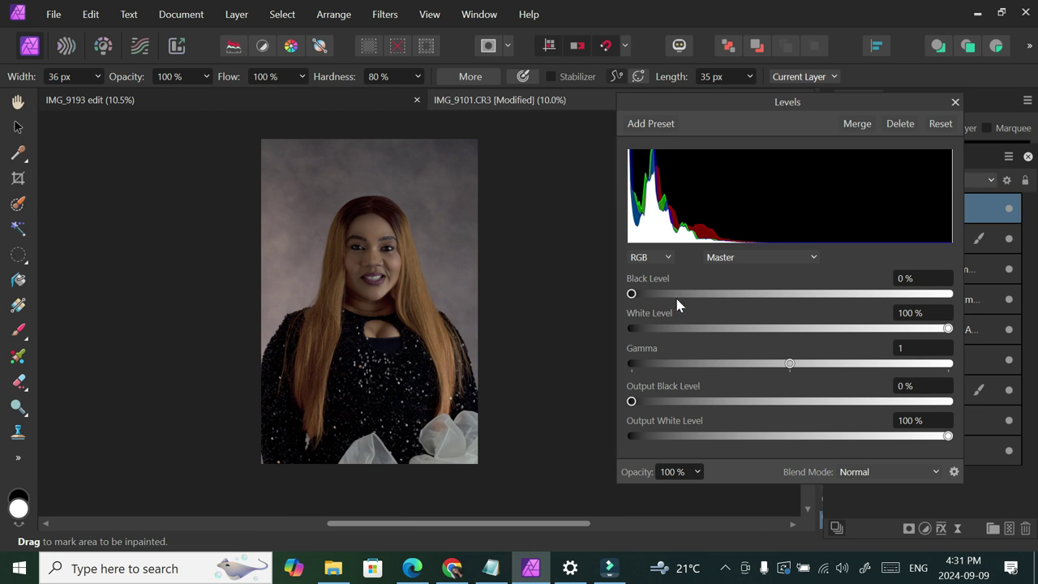
Set the Levels adjustment's Black Level to 1 % and White Level to 60 %, and close its dialog
mouse_move(948, 328)
mouse_down()
mouse_move(813, 339)
mouse_move(812, 329)
mouse_up()
mouse_move(631, 293)
mouse_down()
mouse_move(651, 297)
mouse_move(637, 295)
mouse_up()
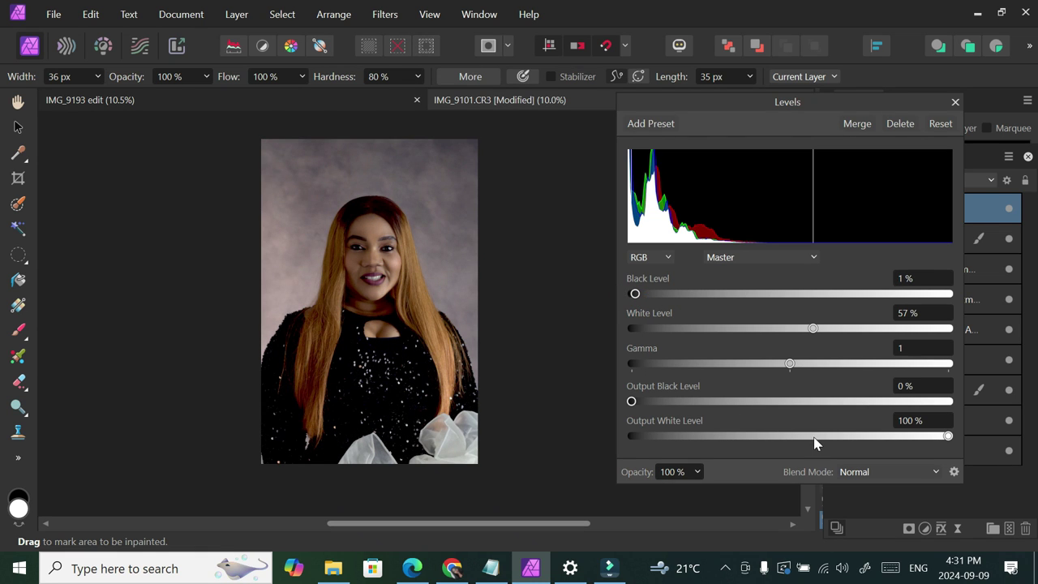
drag(813, 327, 908, 329)
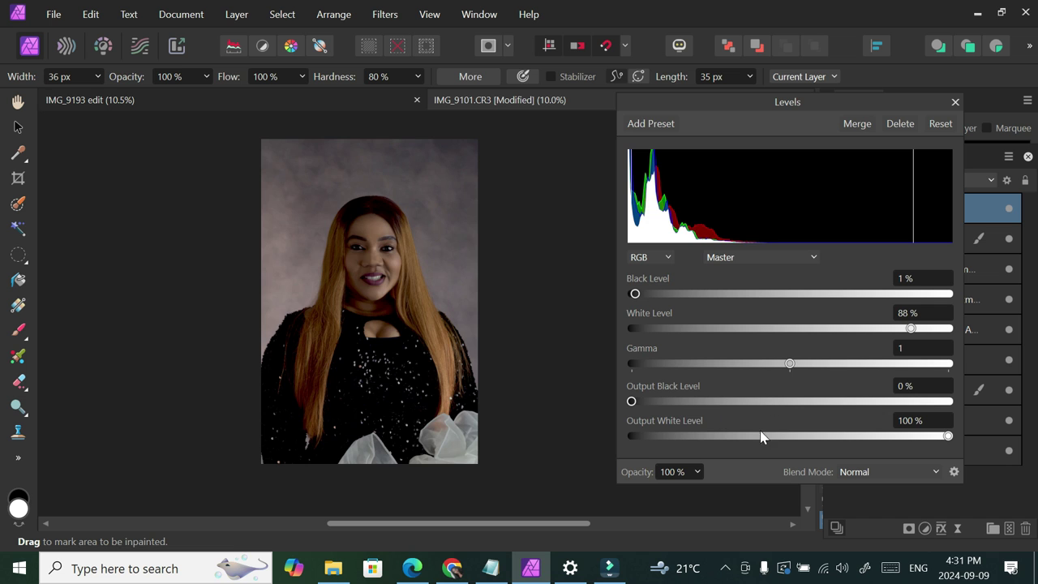
drag(760, 431, 951, 438)
drag(911, 328, 898, 329)
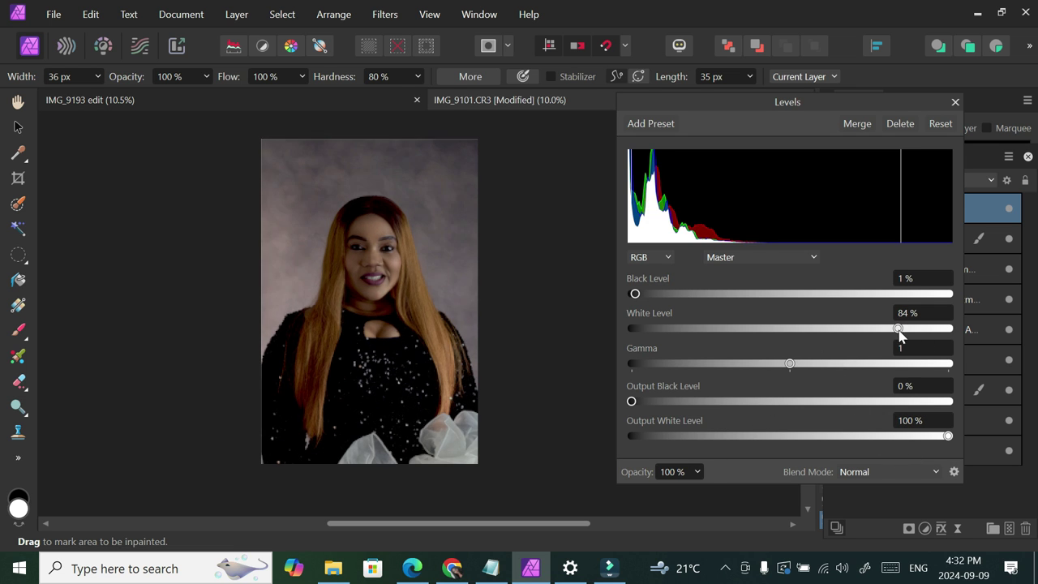
drag(635, 294, 610, 306)
click(903, 278)
text(1)
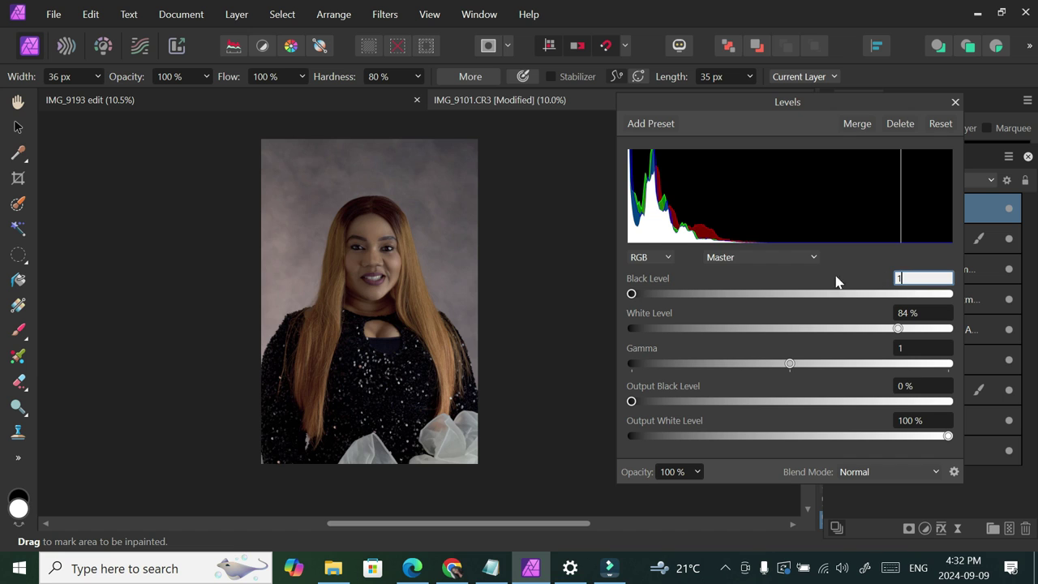
click(784, 259)
click(785, 259)
click(812, 327)
drag(818, 328, 829, 329)
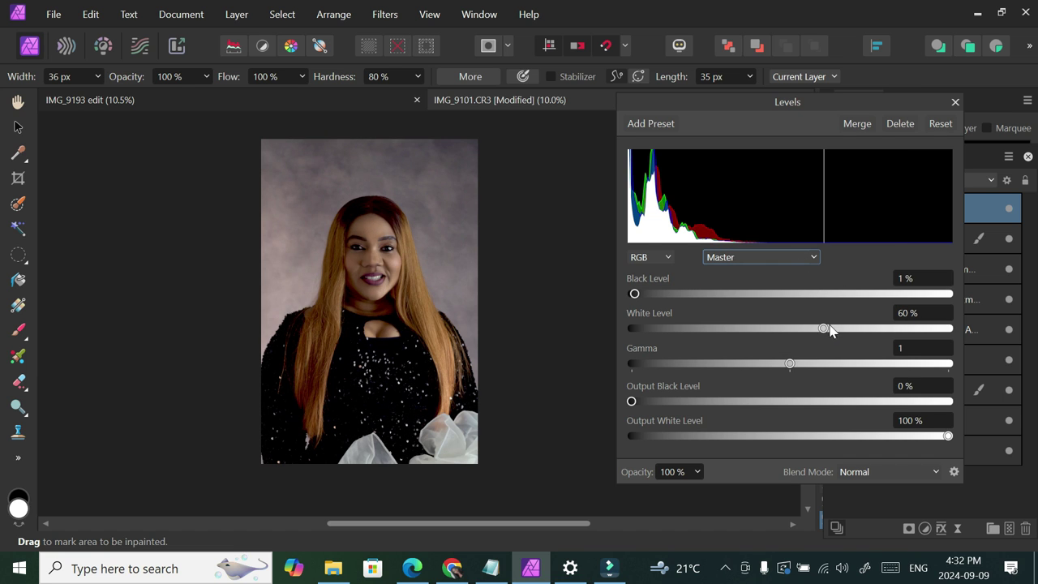
click(954, 101)
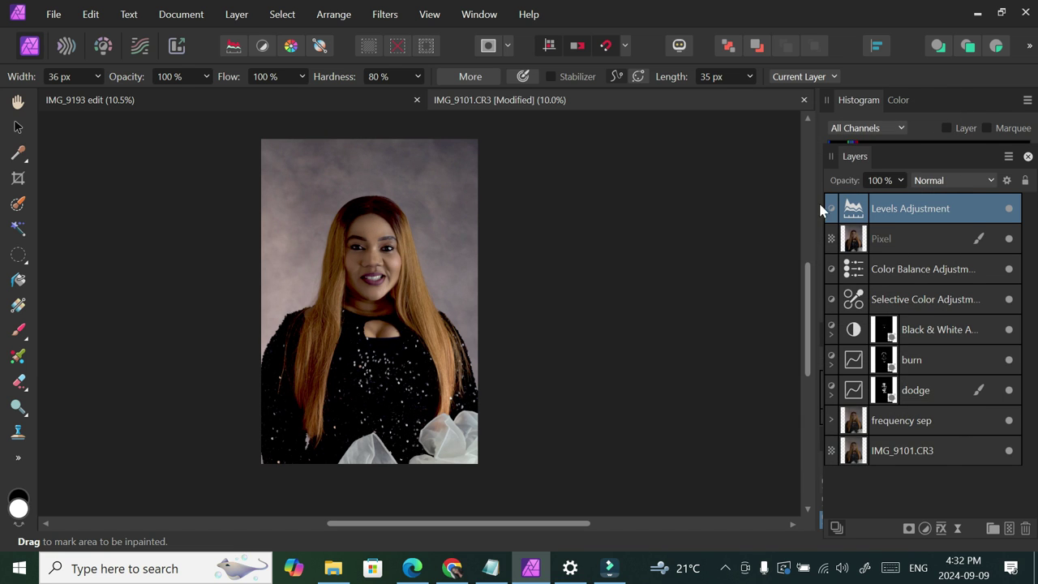
Add a mask inverted to black to the Levels Adjustment and activate the Paint Brush
click(908, 527)
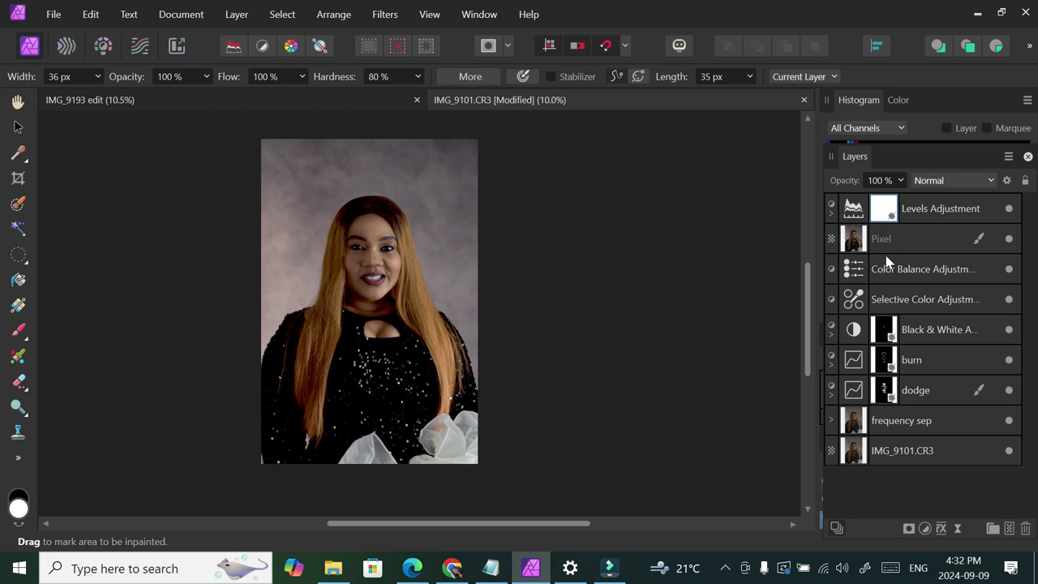
key(ctrl+i)
key(b)
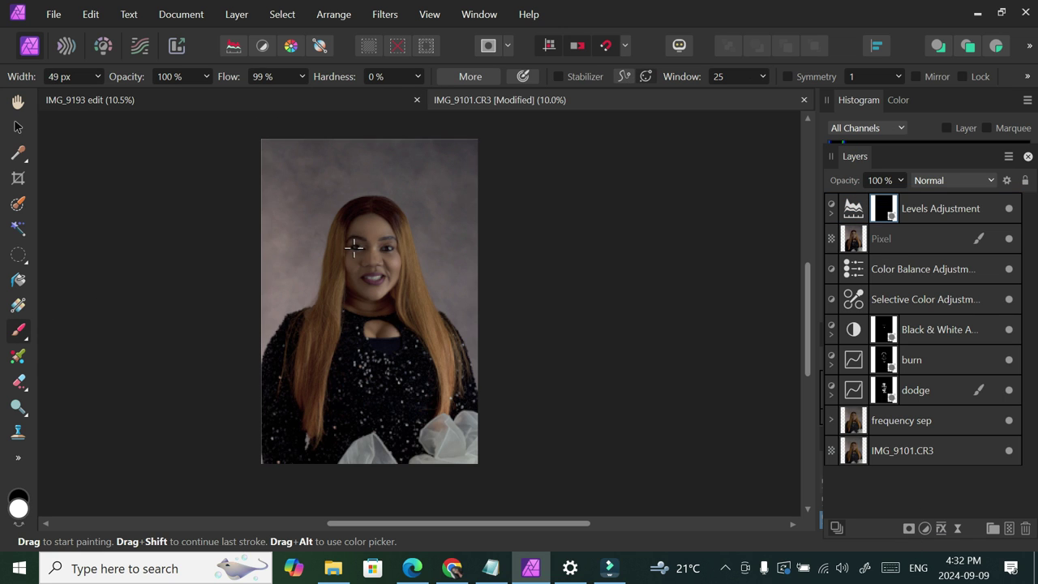
Paint white over the face and chin on the Levels mask with a 1225 px brush
key(])
key(])
key(])
key(])
key(])
key(])
key(])
key(])
key(])
key(])
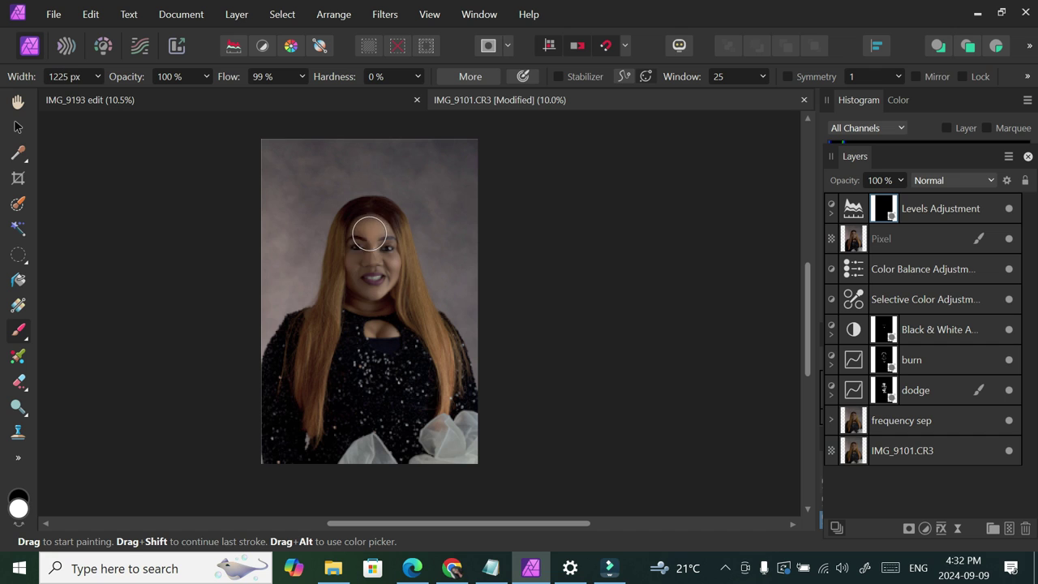
drag(379, 246, 370, 297)
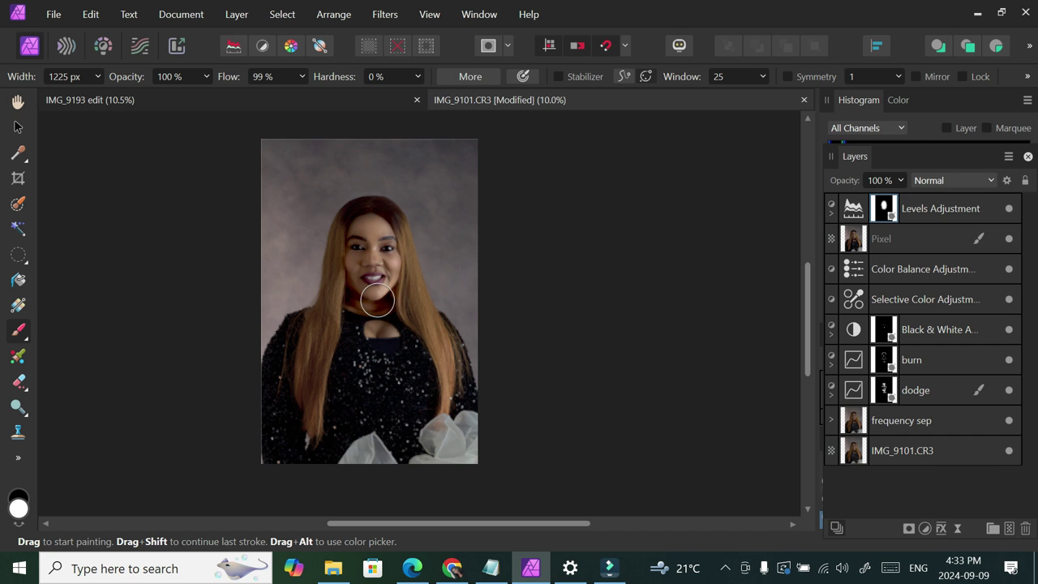
mouse_move(345, 240)
mouse_down()
mouse_move(357, 217)
mouse_move(344, 240)
mouse_move(386, 222)
mouse_move(399, 291)
mouse_move(383, 227)
mouse_move(353, 232)
mouse_move(349, 276)
mouse_move(380, 300)
mouse_move(395, 241)
mouse_up()
Paint white over both long locks of hair on the Levels mask, using a smaller brush between 462 and 611 px
key(bracketleft)
key(bracketleft)
key(bracketleft)
key(bracketleft)
key(bracketleft)
drag(415, 305, 446, 392)
key(bracketleft)
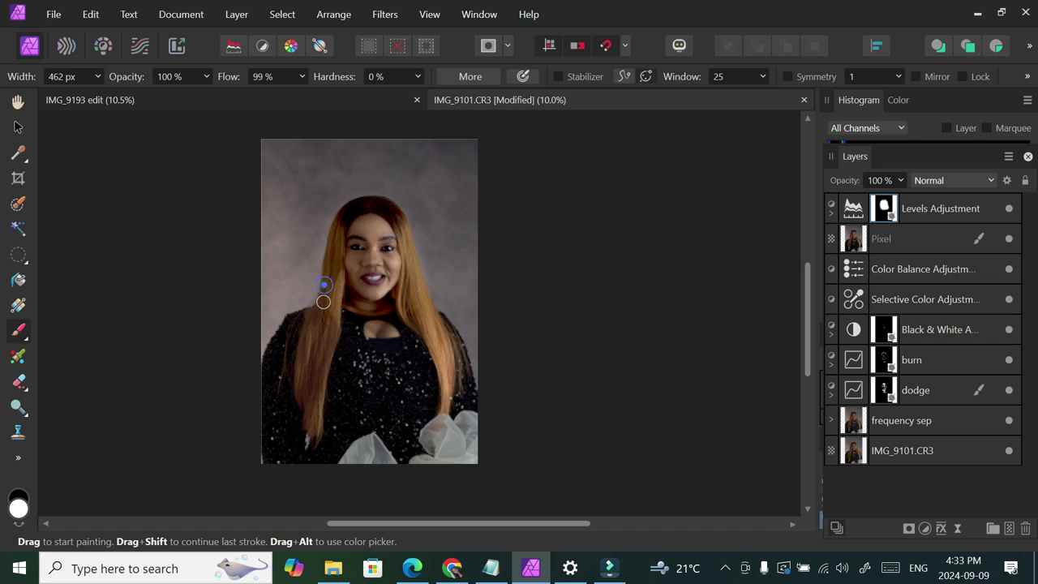
key(bracketright)
mouse_move(308, 385)
mouse_down()
mouse_move(317, 312)
mouse_move(303, 380)
mouse_move(330, 300)
mouse_move(302, 368)
mouse_move(333, 284)
mouse_move(310, 412)
mouse_move(440, 373)
mouse_move(415, 292)
mouse_up()
Compare the portrait with and without the Levels Adjustment by toggling the layer's visibility
click(1008, 210)
click(1006, 210)
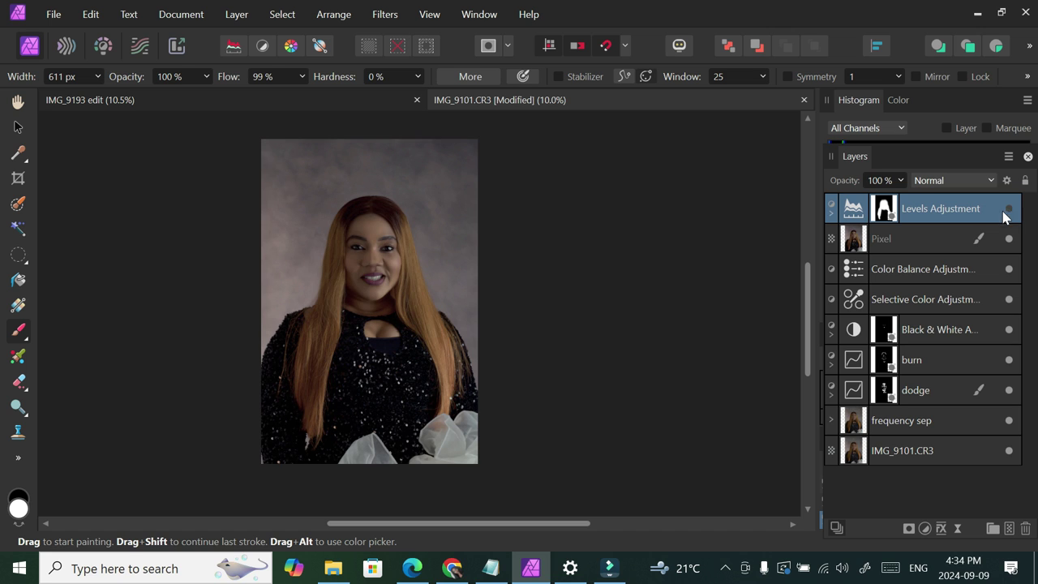
click(1008, 210)
click(1007, 211)
click(1008, 209)
click(1007, 210)
click(1007, 209)
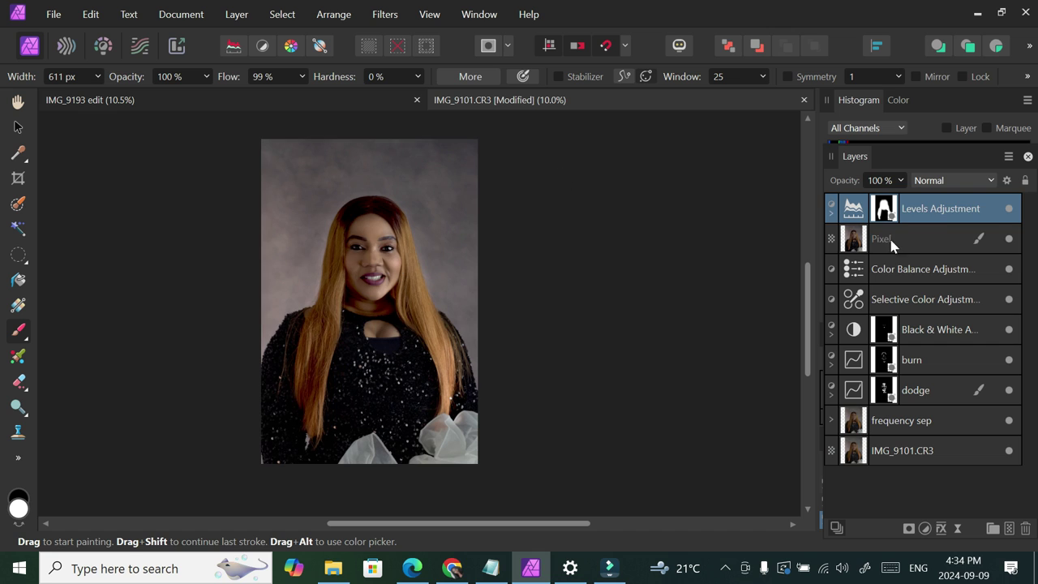
click(1008, 209)
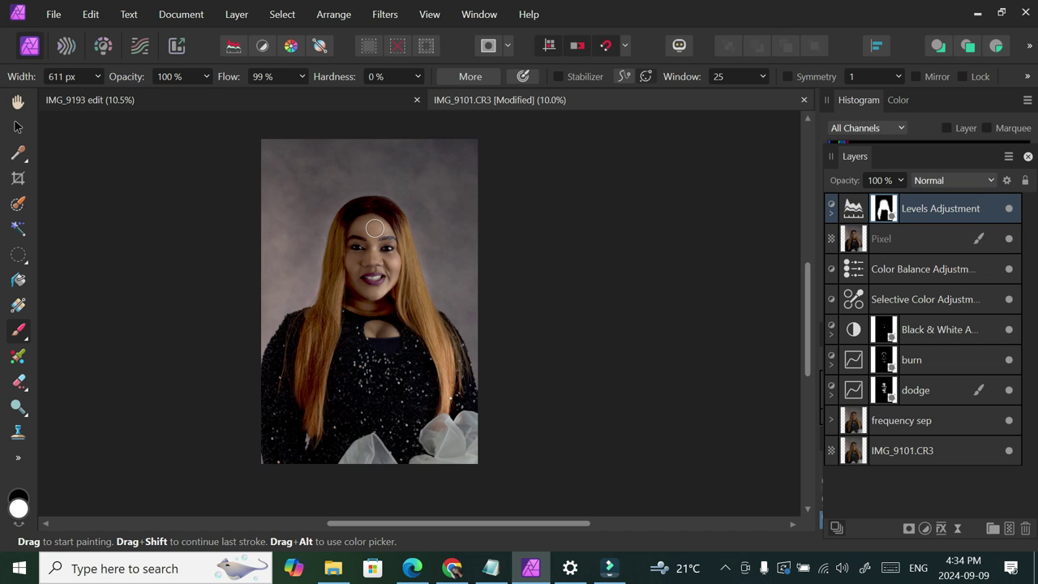
Paint white over the skin in the neckline opening on the Levels mask with a 441 px brush, then enlarge it to 558 px
key(bracketleft)
key(bracketleft)
drag(376, 320, 391, 331)
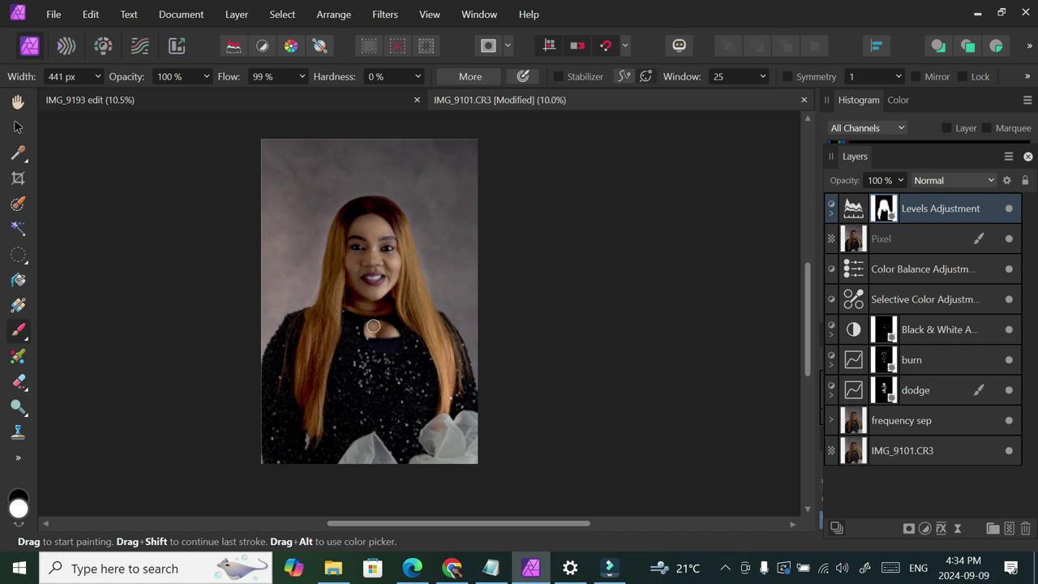
key(bracketright)
Select the layers from Levels Adjustment down to frequency sep and toggle their visibility to compare the portrait before and after
drag(803, 323, 808, 315)
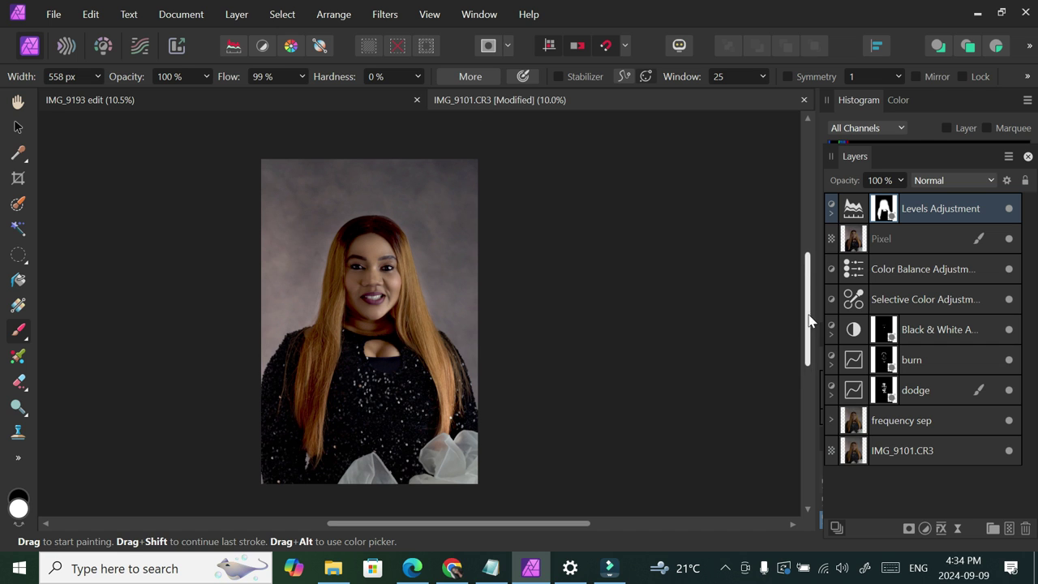
click(827, 297)
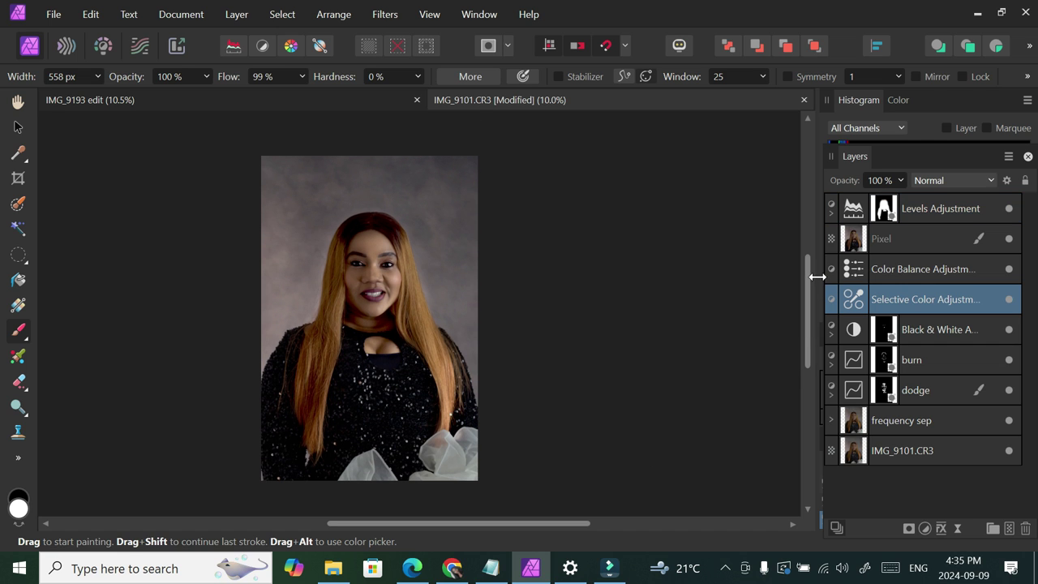
click(930, 217)
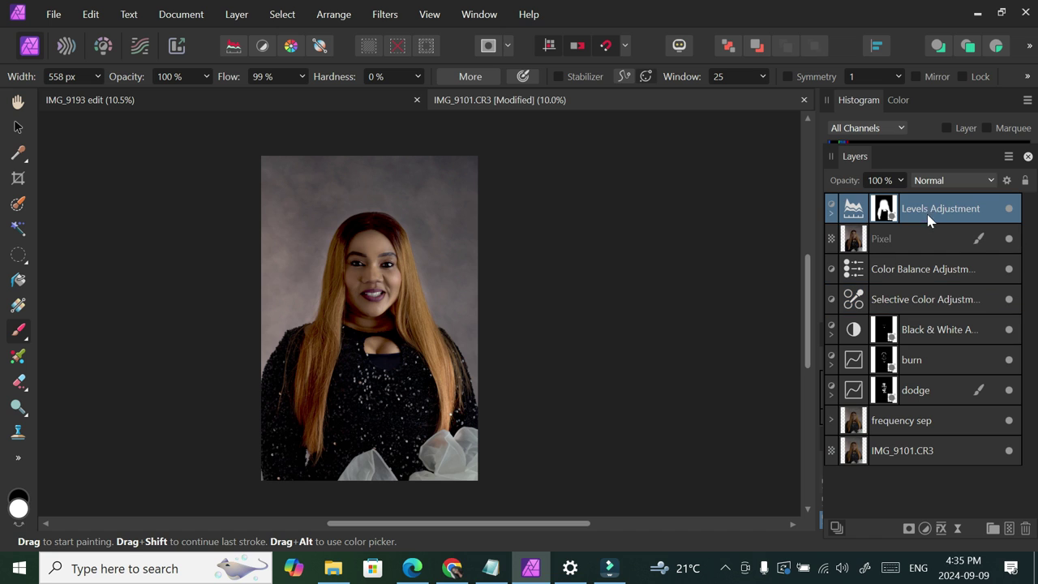
shift+click(903, 431)
click(1009, 421)
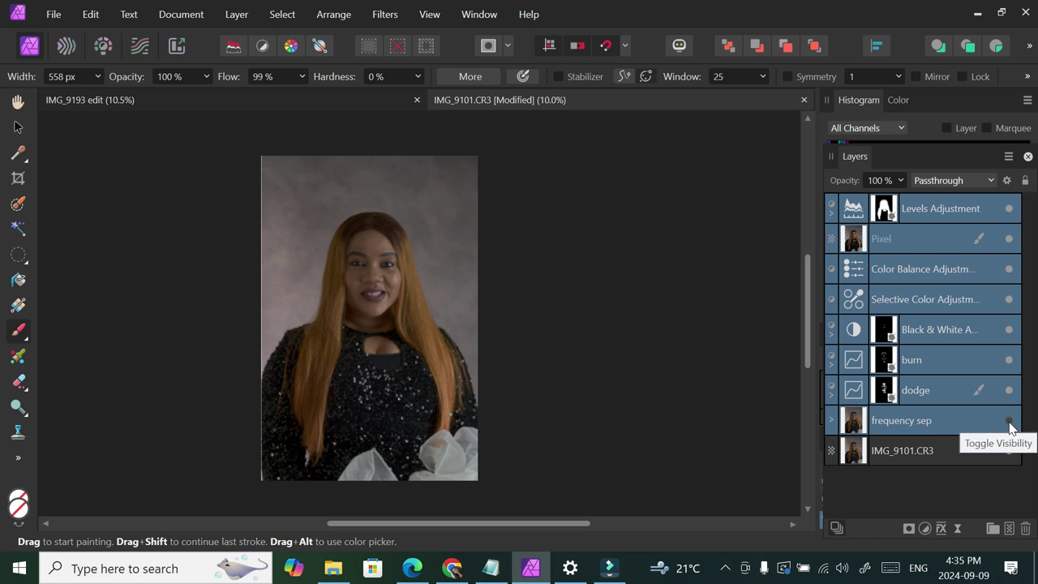
click(1009, 421)
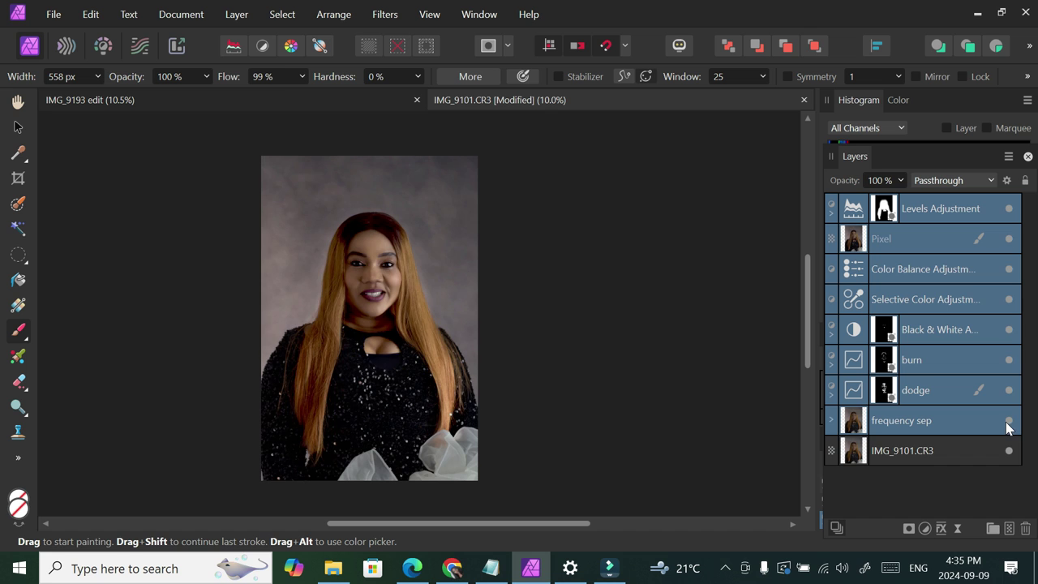
click(1007, 424)
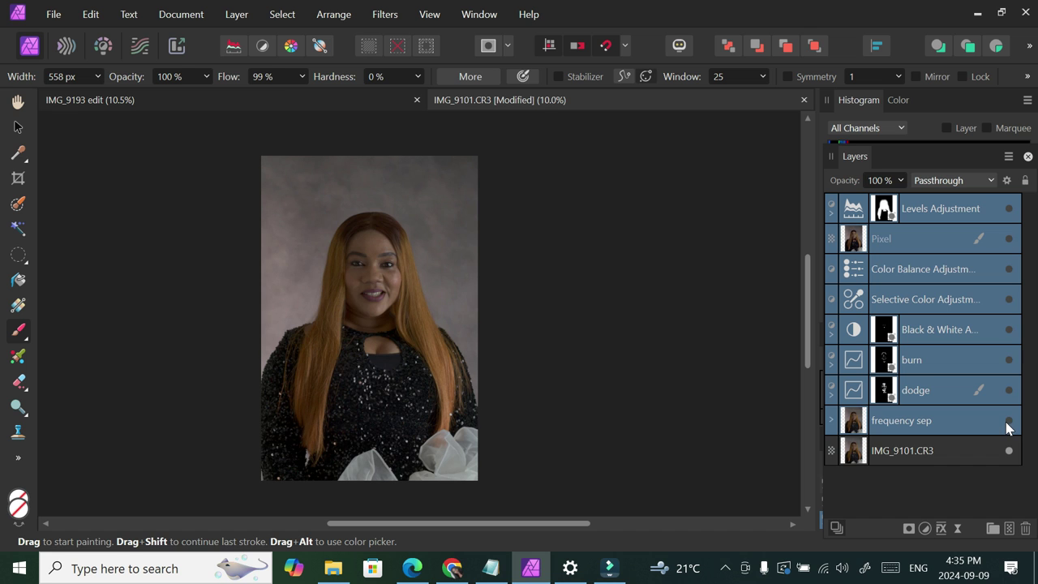
click(1007, 423)
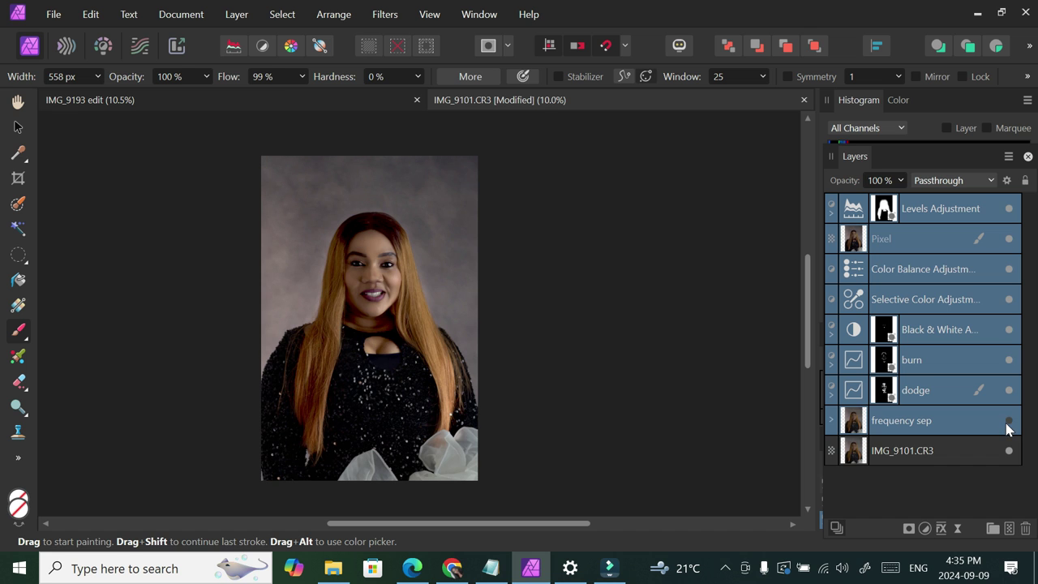
click(1007, 424)
click(1007, 424)
Paint black on the Levels mask along the background edge around the hair to confine the brightening
click(880, 217)
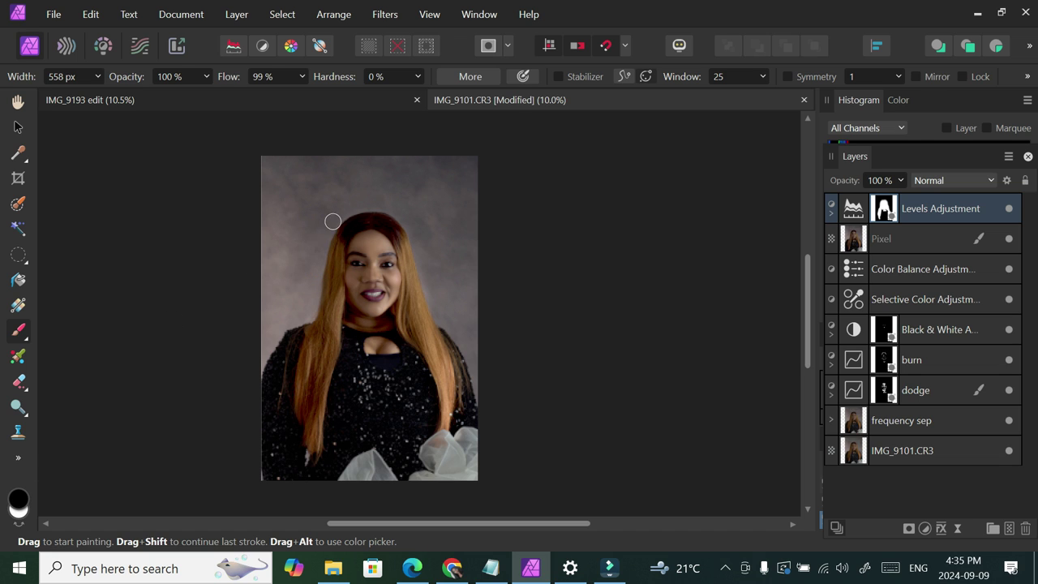
mouse_move(396, 214)
mouse_down()
mouse_move(425, 249)
mouse_move(435, 311)
mouse_up()
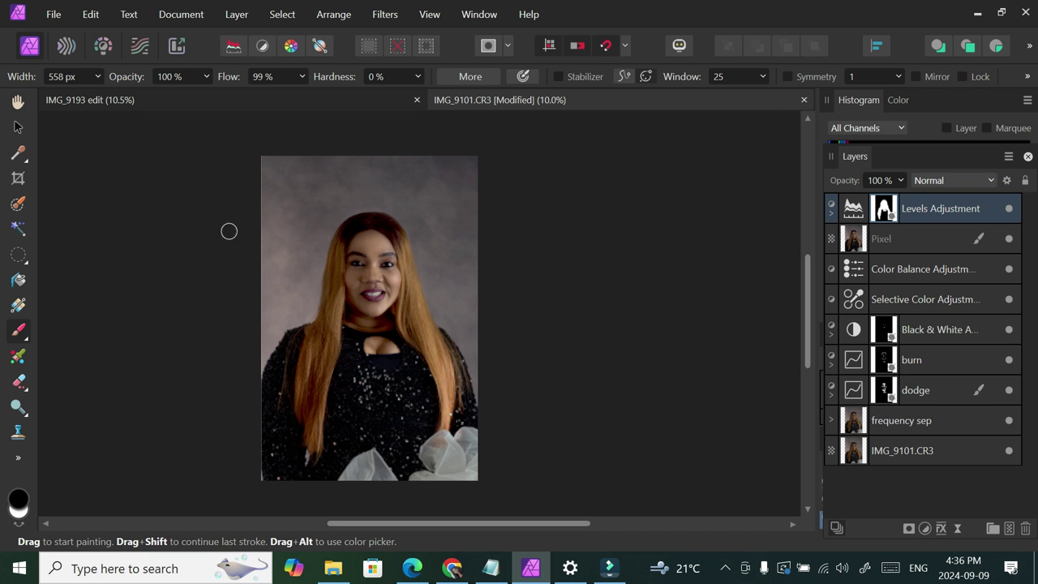
drag(806, 290, 807, 291)
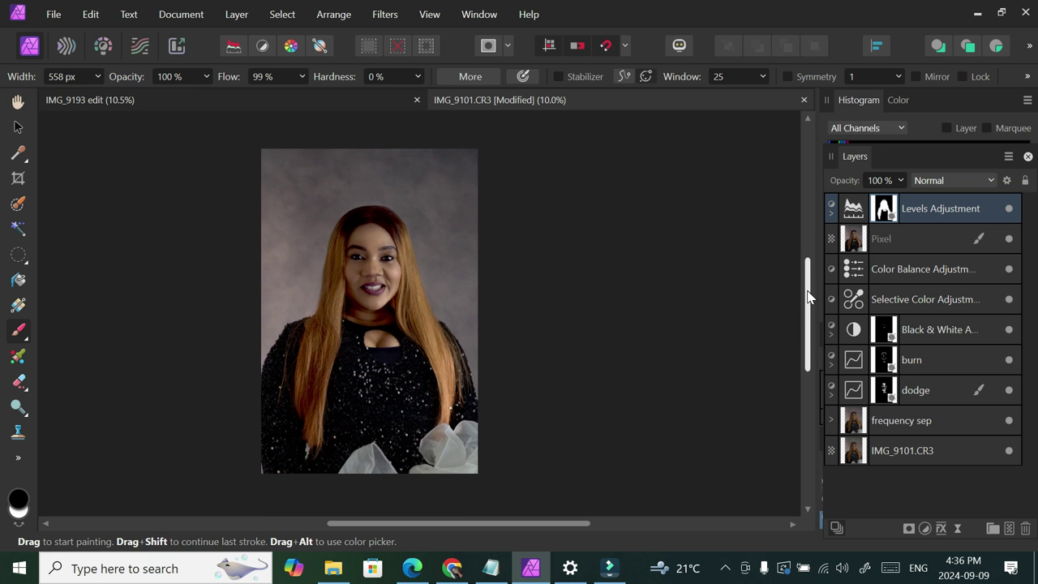
scroll(807, 296, up, 3)
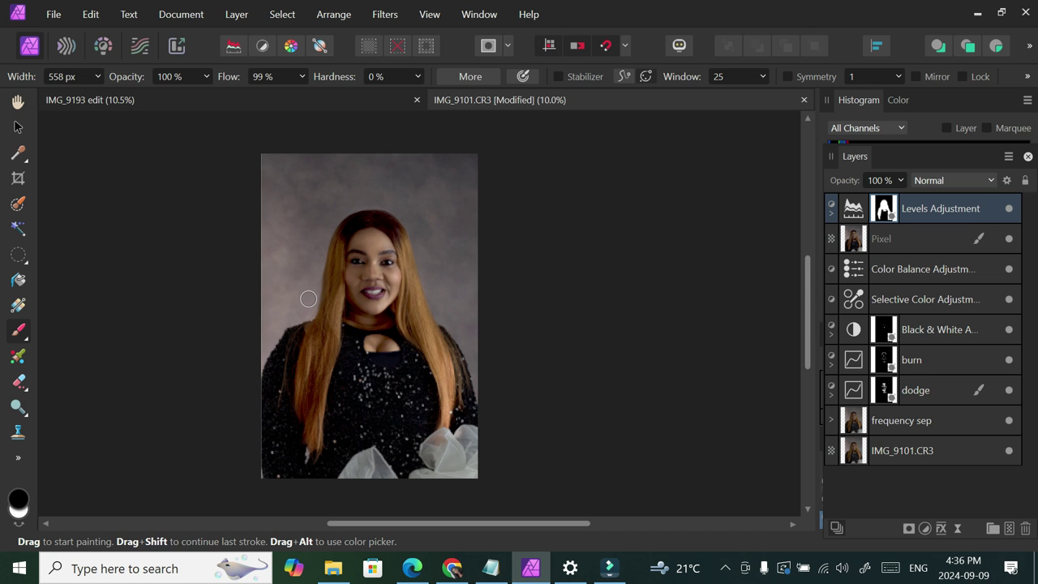
key(ctrl+plus)
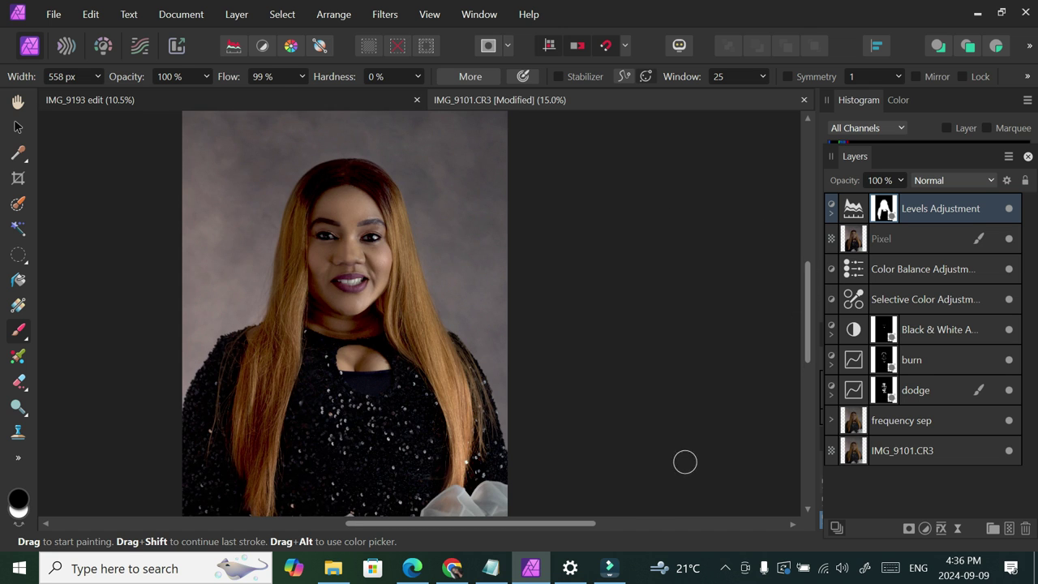
drag(537, 523, 484, 531)
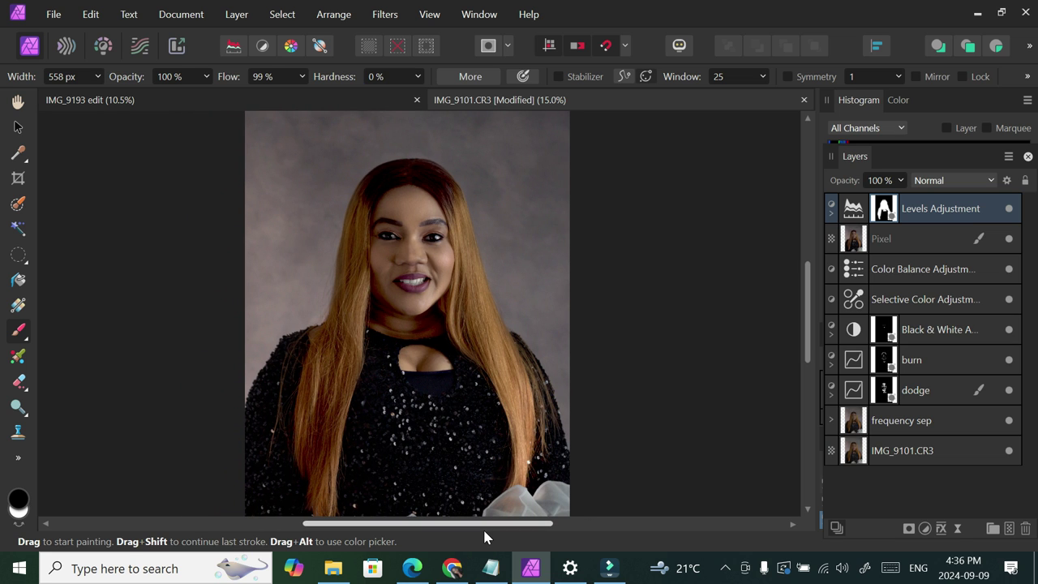